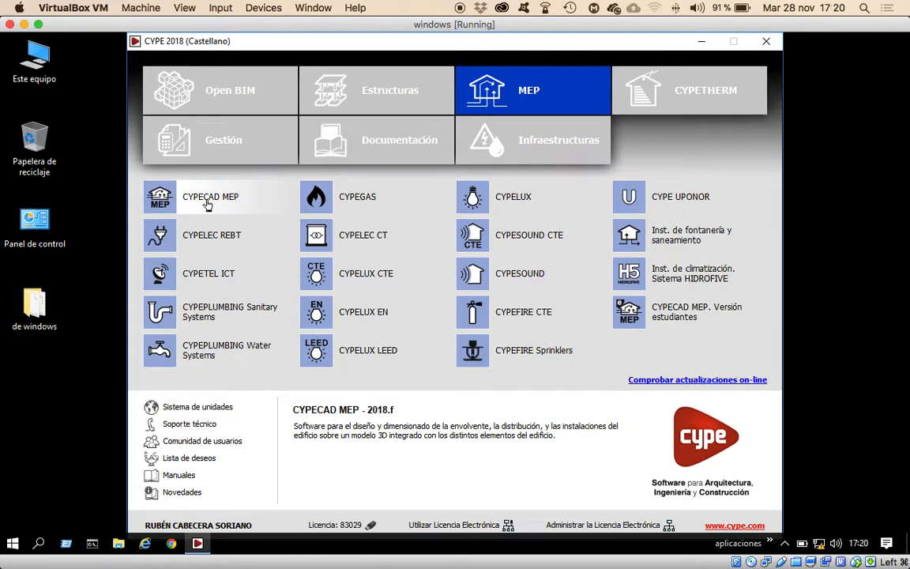
Launch CYPECAD MEP, open trabajo.mep from the desktop's "de windows" folder, and switch to the Electricidad installation.
click(207, 201)
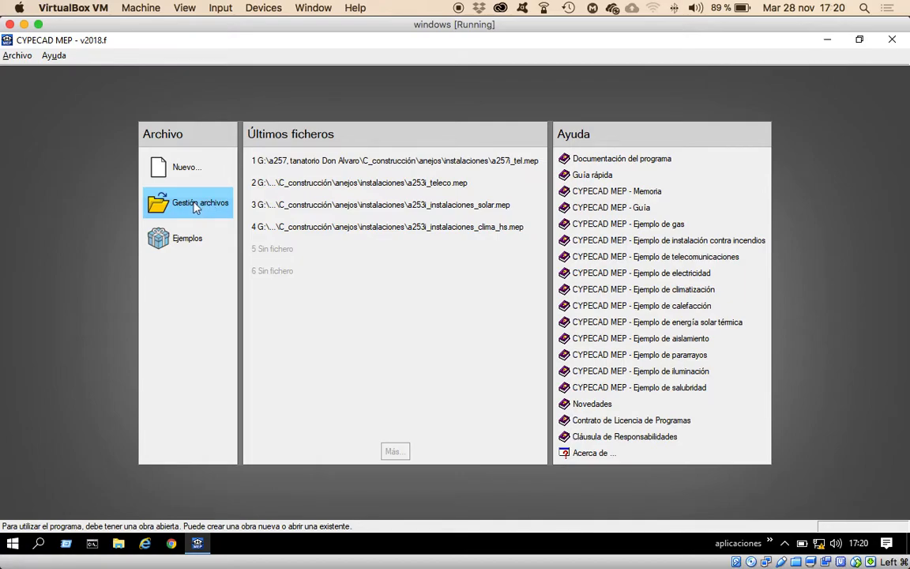
click(196, 207)
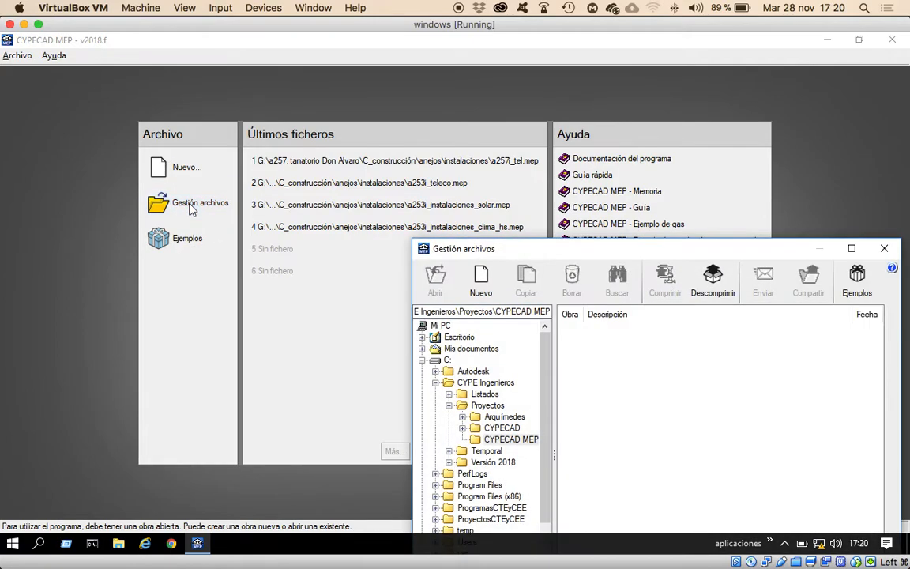
drag(583, 250, 138, 12)
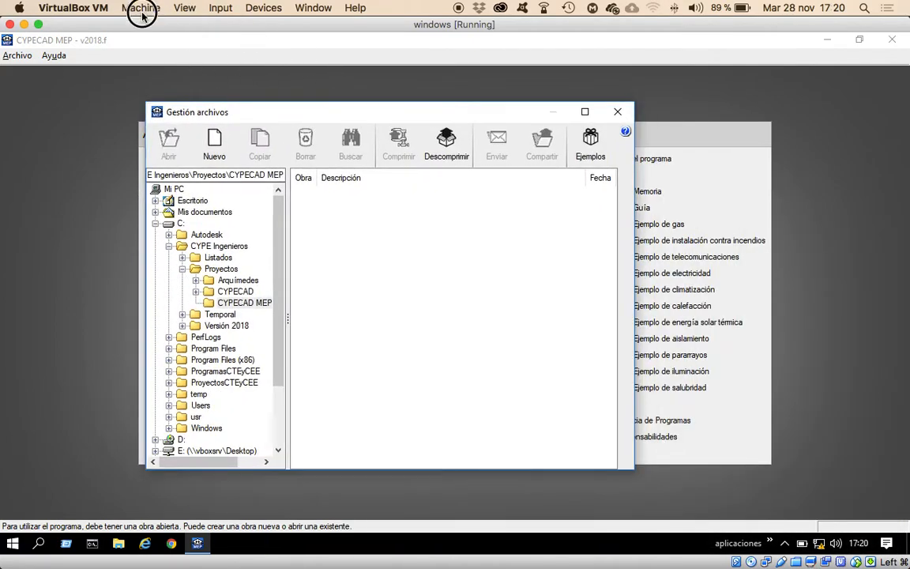
click(193, 203)
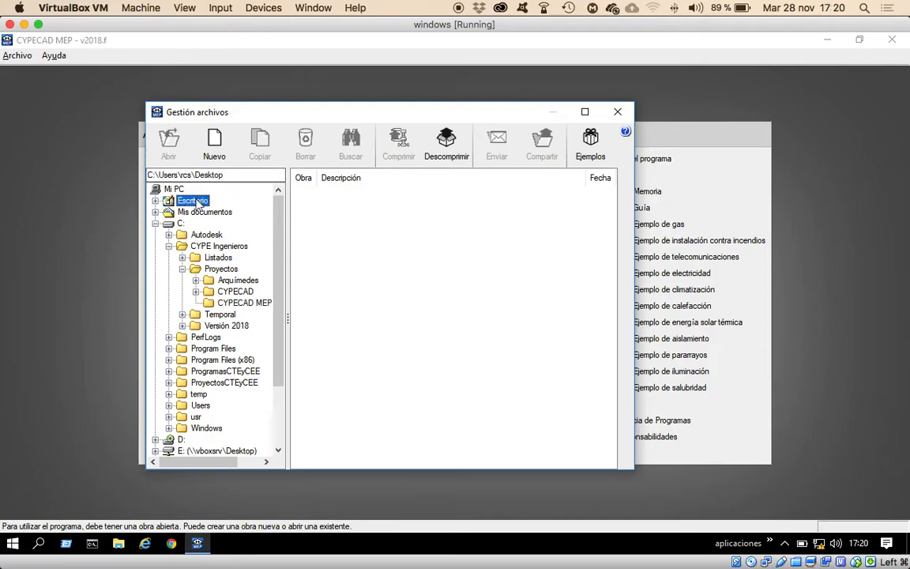
click(199, 212)
click(312, 202)
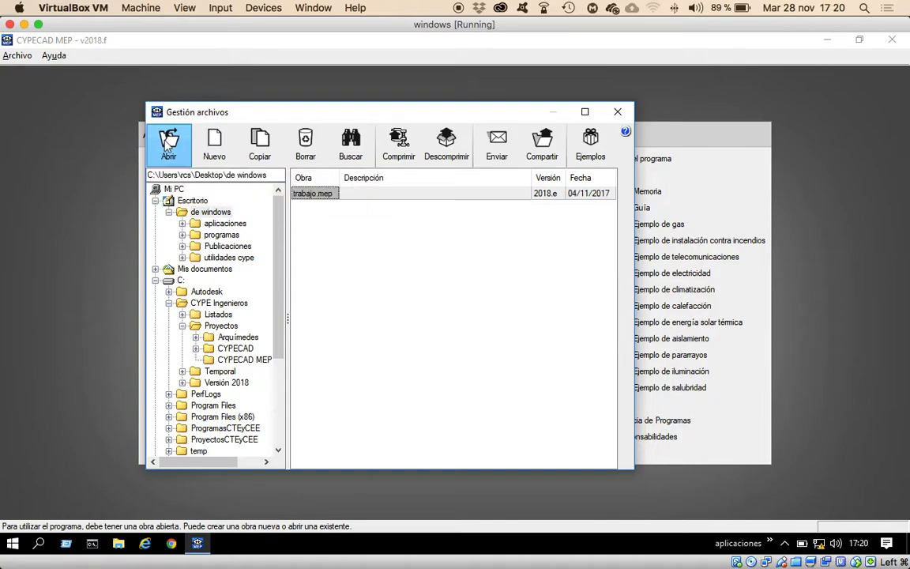
click(167, 142)
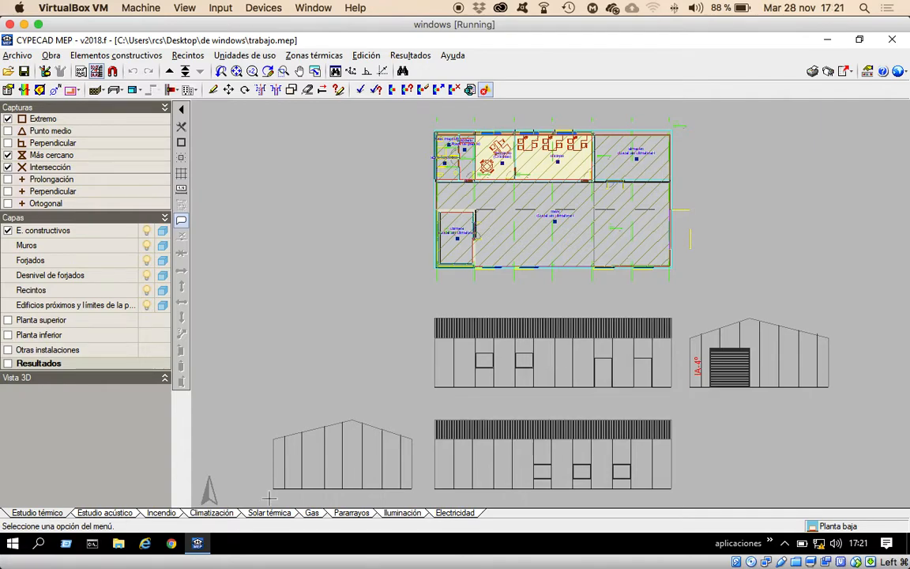
click(444, 512)
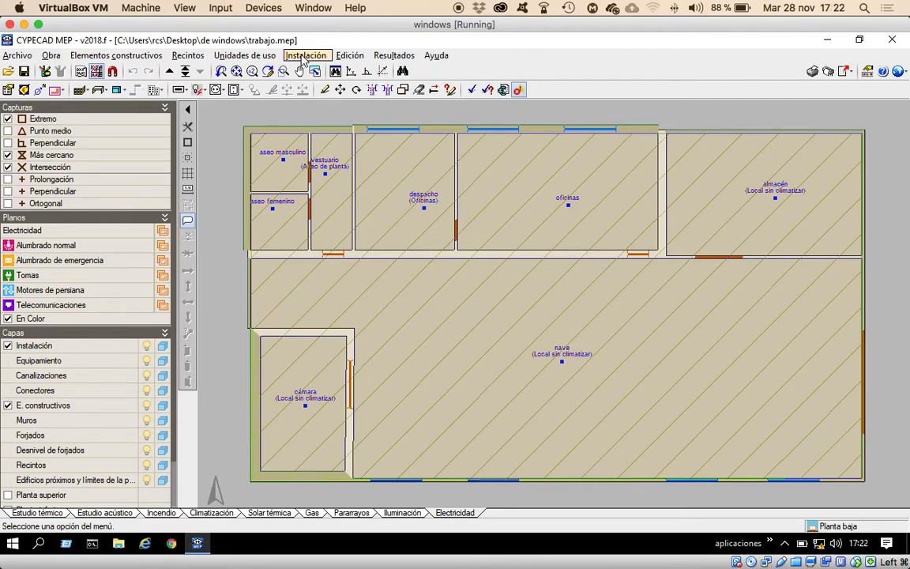
Review the building type assigned to the project without changing it.
click(9, 57)
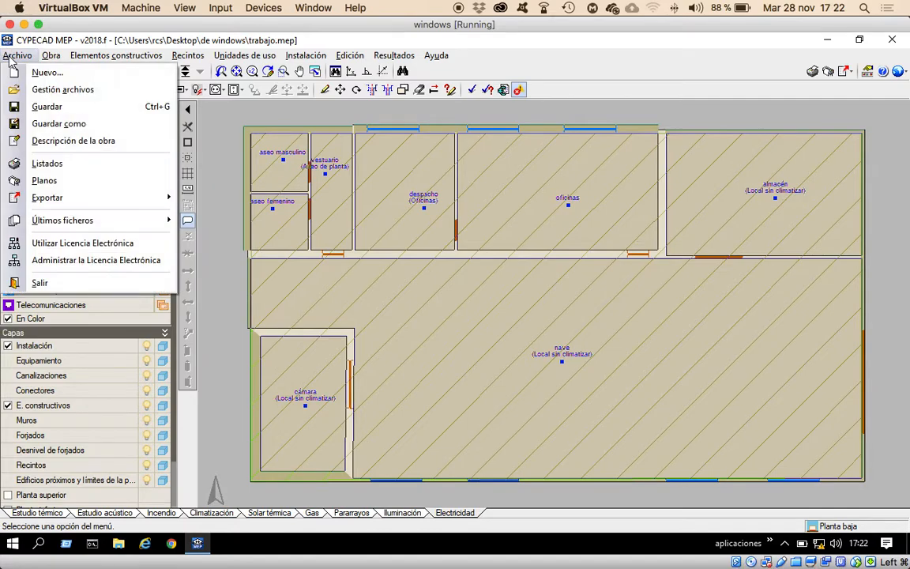
mouse_move(59, 66)
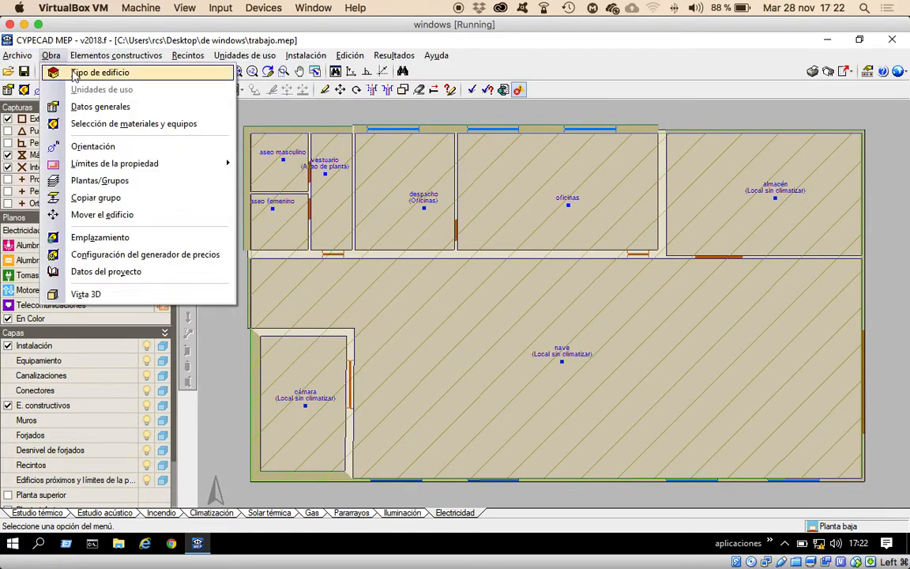
click(99, 73)
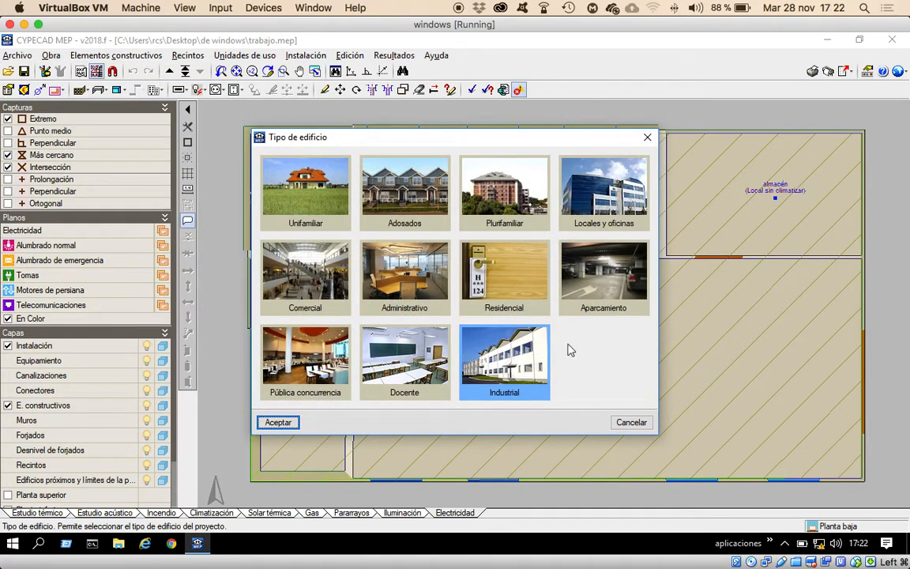
click(631, 422)
In the electrical general data, set both the structure type and the roof type to Metálica.
click(50, 56)
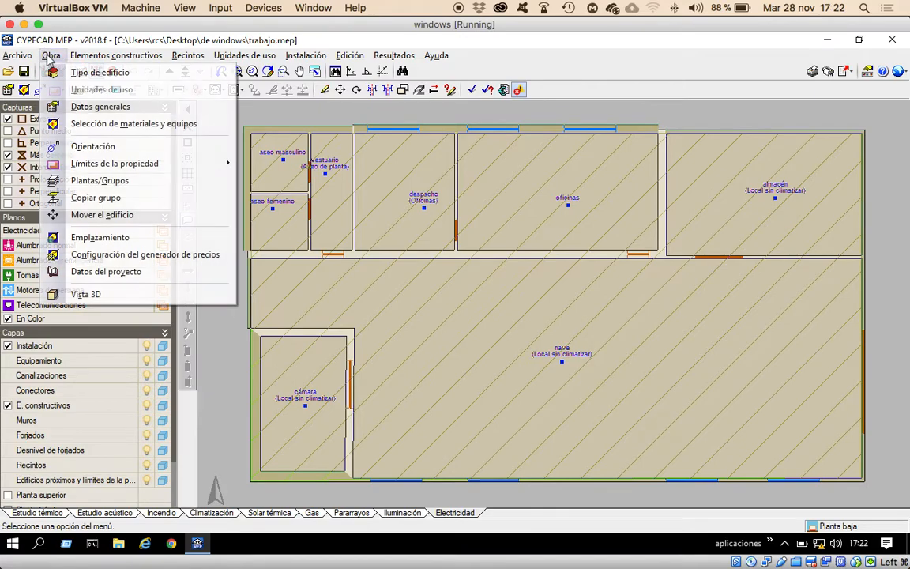
click(75, 106)
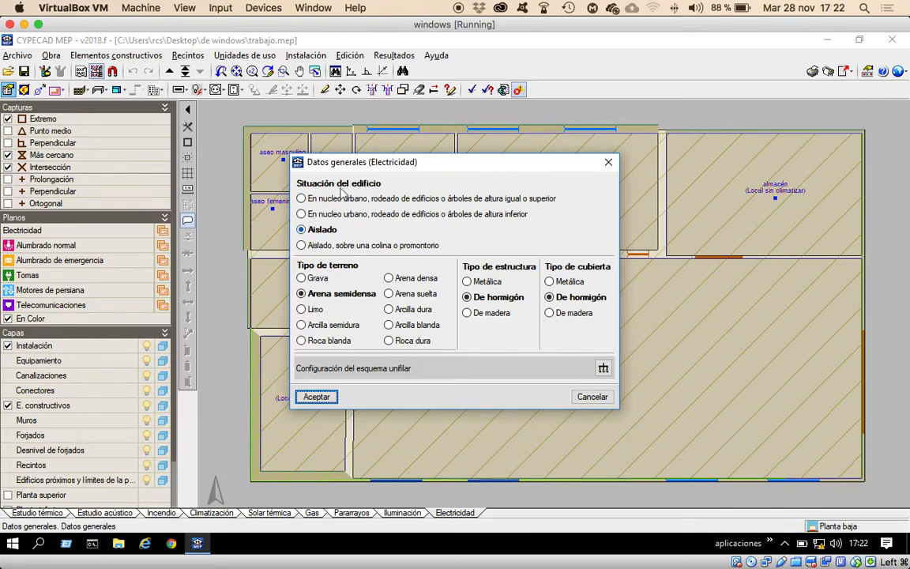
click(466, 284)
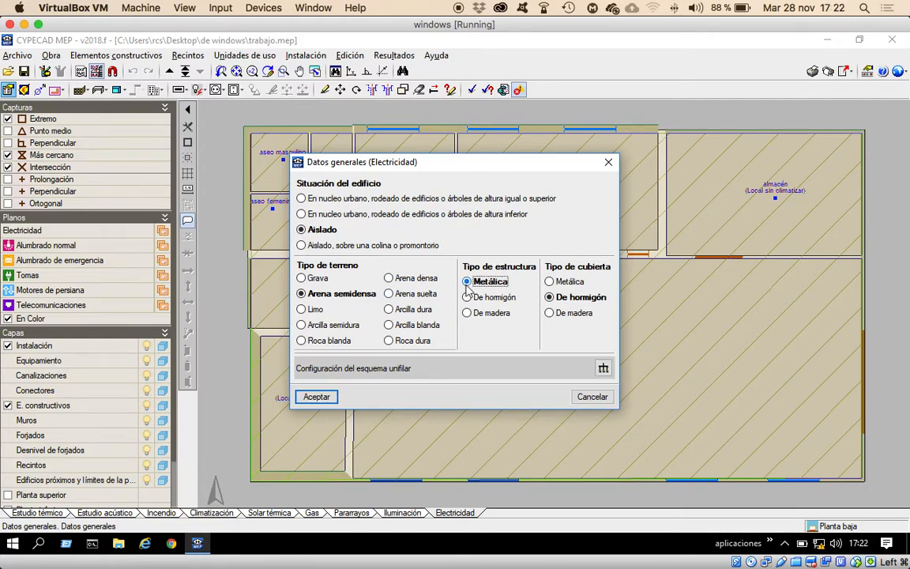
click(549, 282)
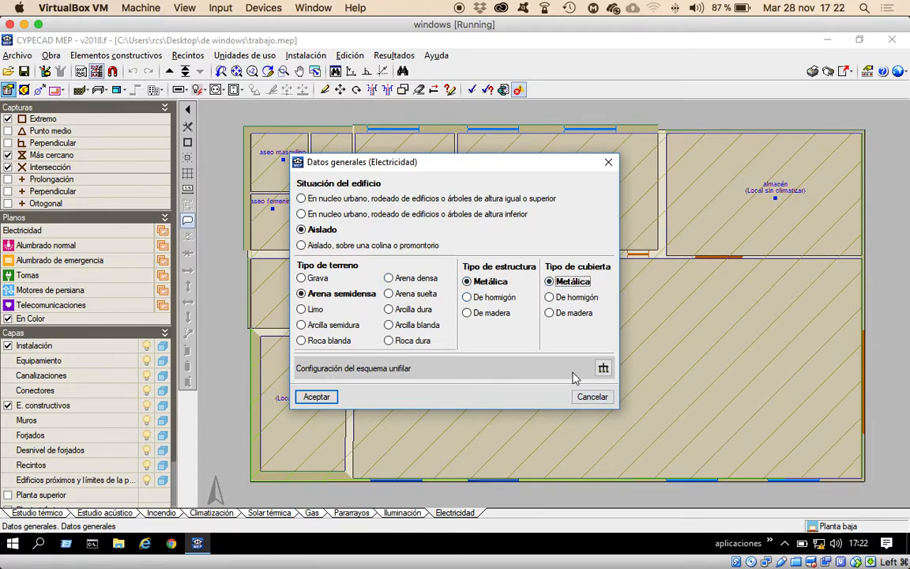
Add Potencia instalada and Potencia de cálculo to the information shown in the single-line diagram and accept the general data.
click(603, 368)
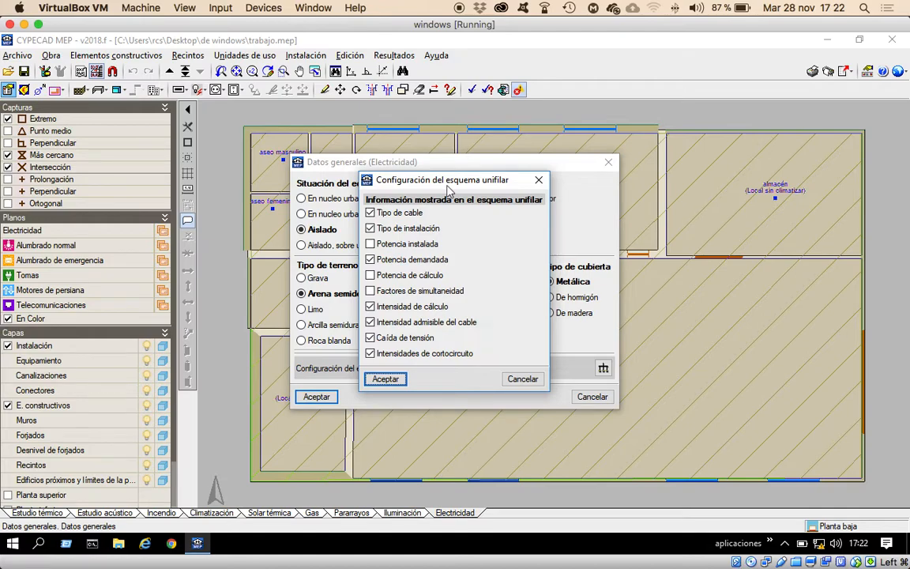
click(371, 244)
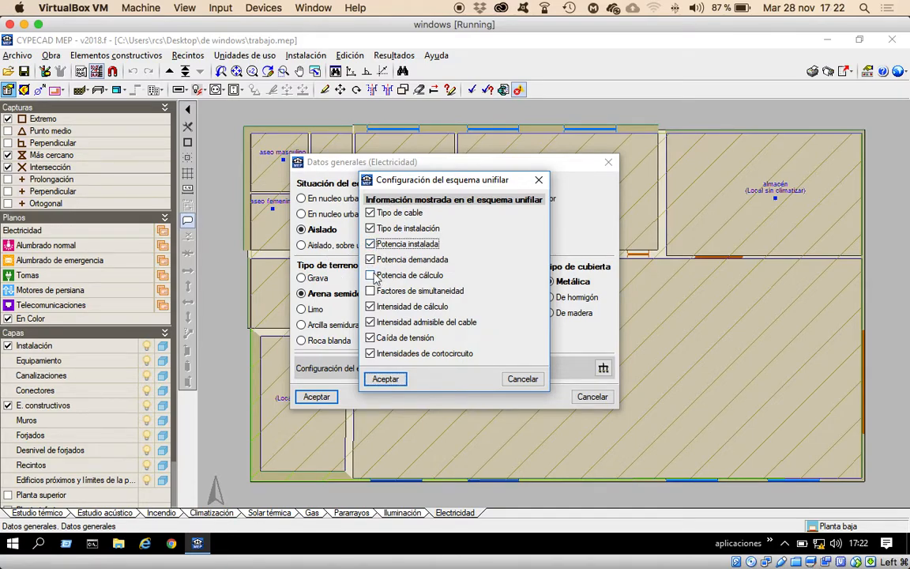
click(371, 276)
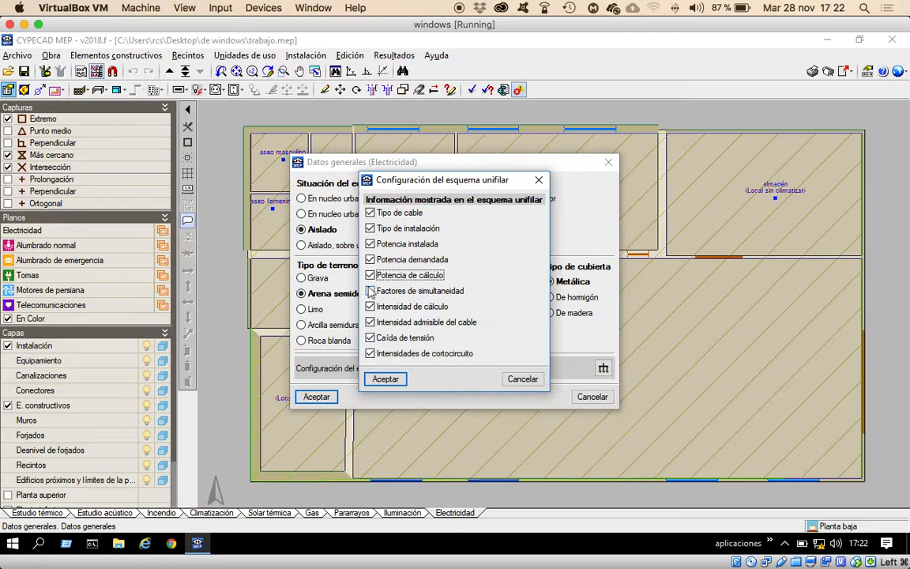
click(385, 379)
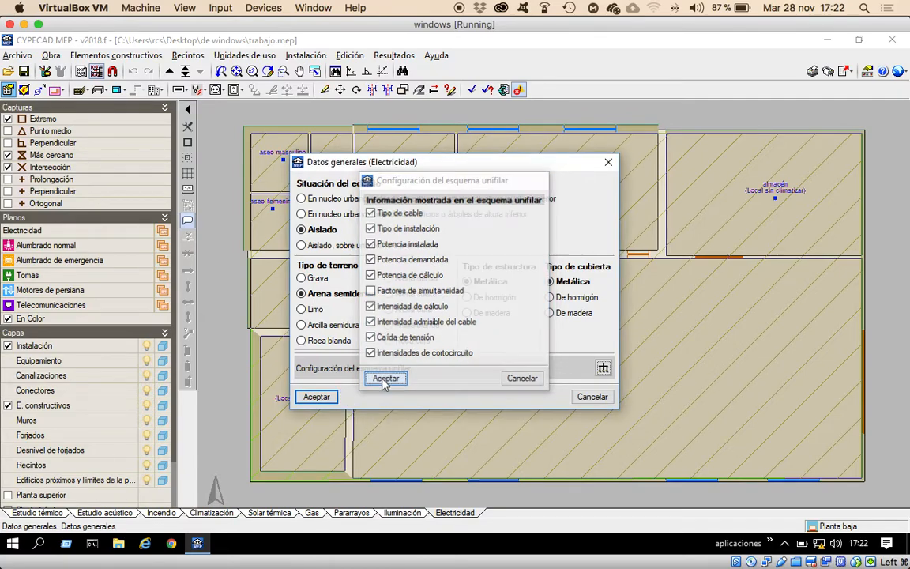
click(316, 397)
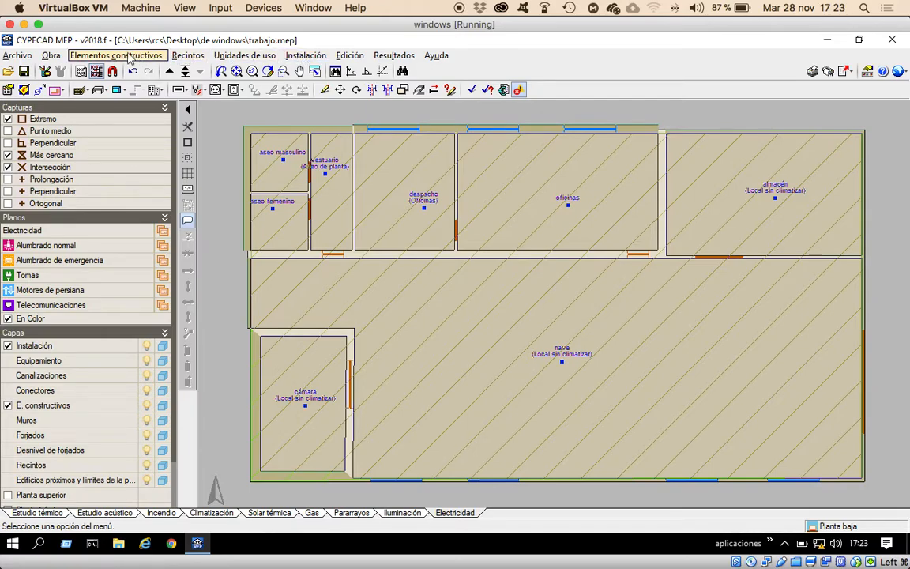
Examine the installations section of the project's materials and equipment selection.
click(52, 57)
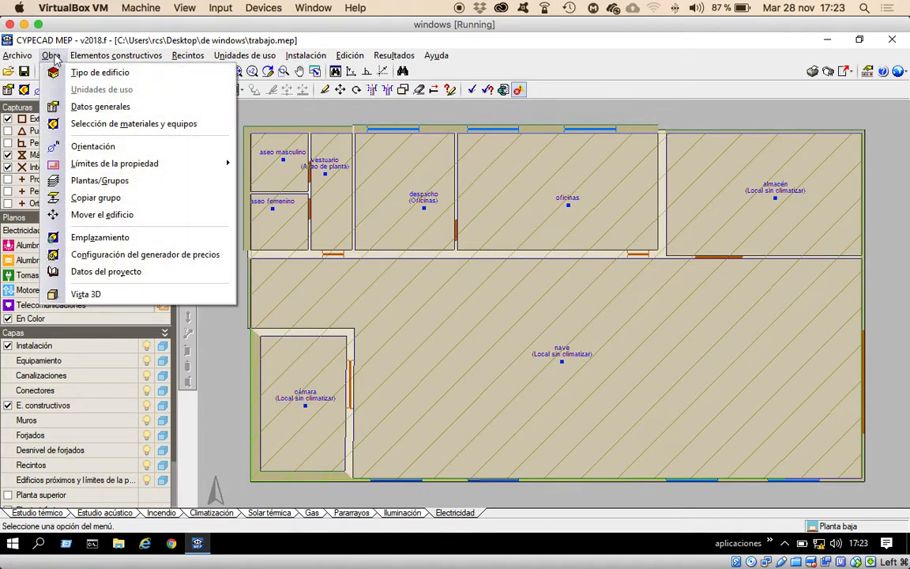
click(99, 126)
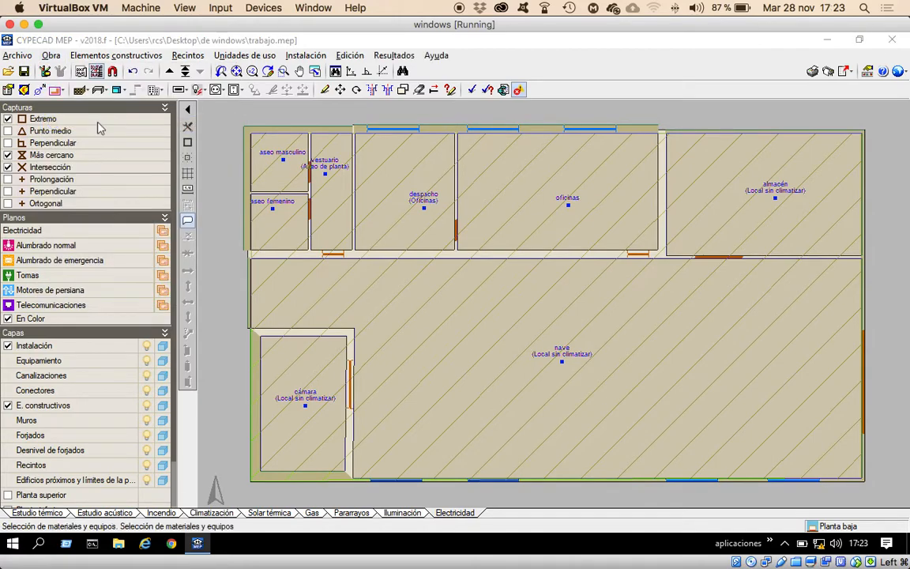
click(223, 386)
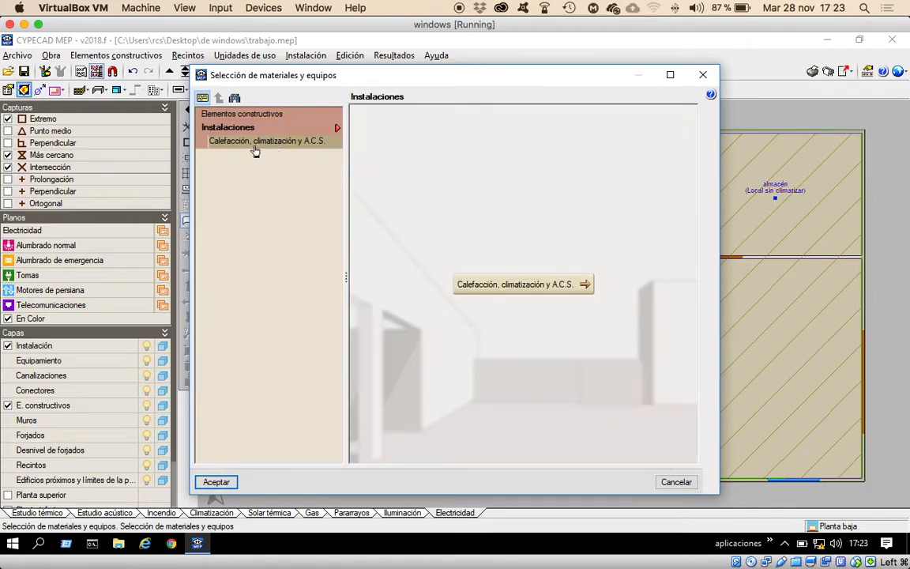
click(702, 75)
click(52, 57)
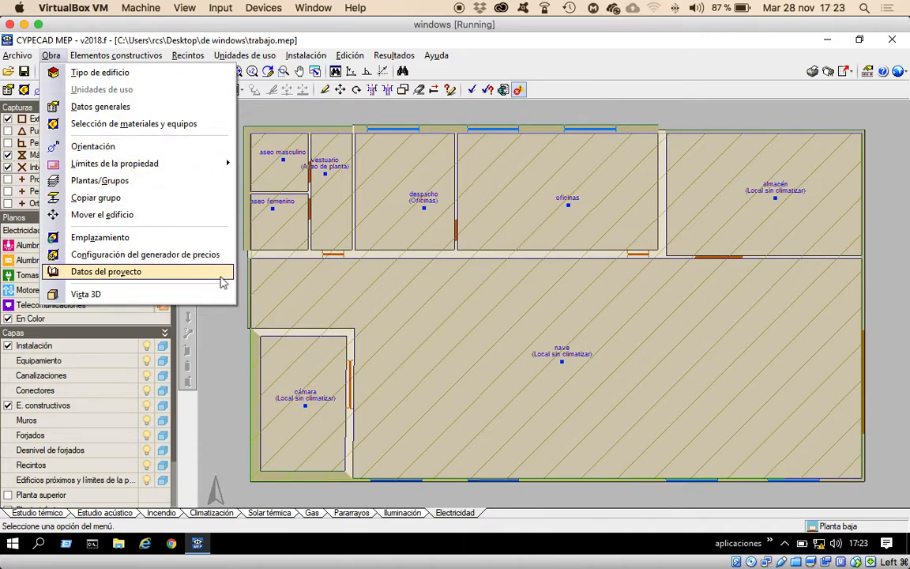
click(50, 56)
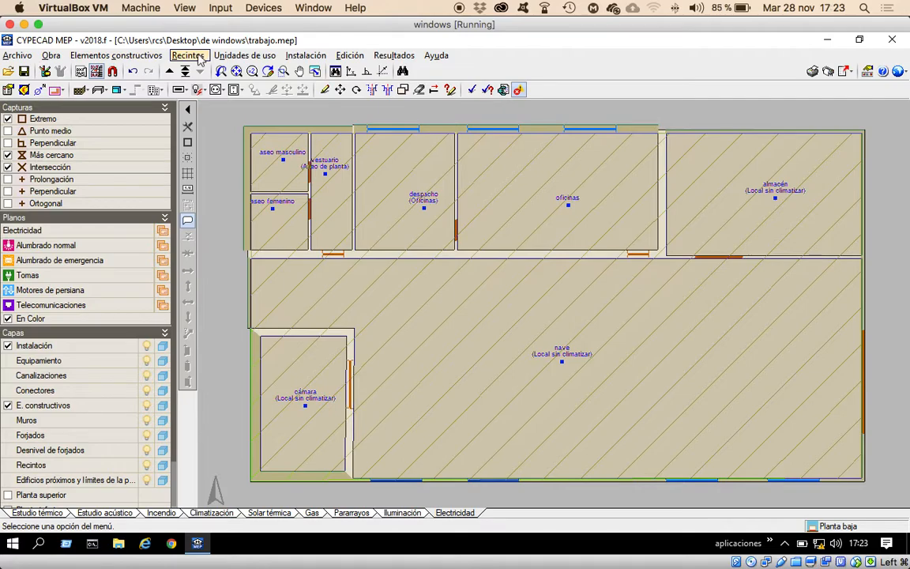
Place a Caja de protección y medida (CPM) with a Cobre service conductor outside the nave, just beyond its wall below the almacén.
click(301, 57)
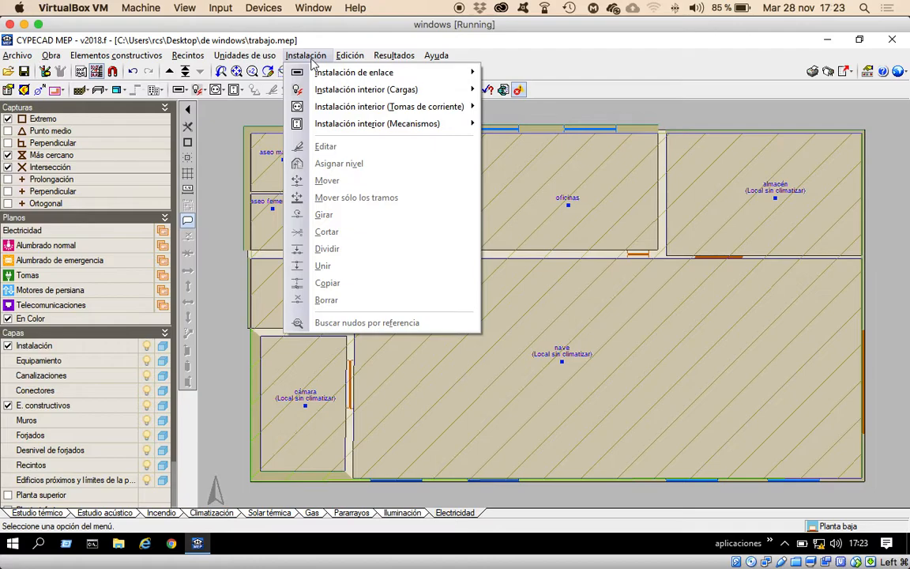
mouse_move(332, 74)
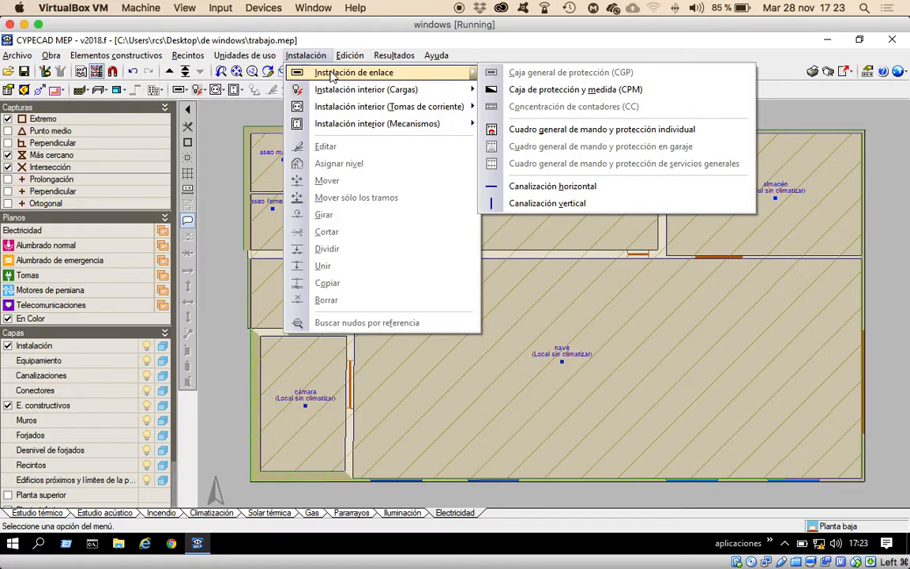
click(563, 91)
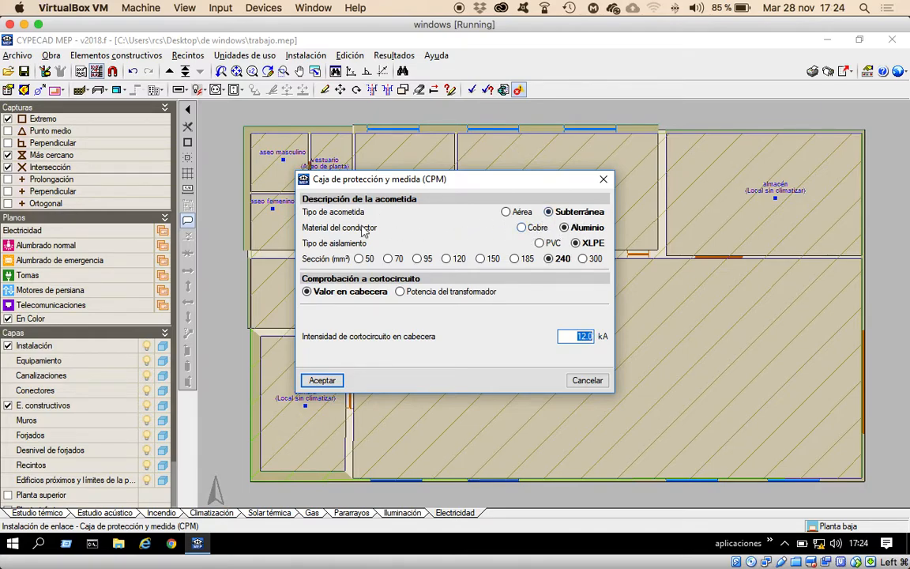
click(525, 228)
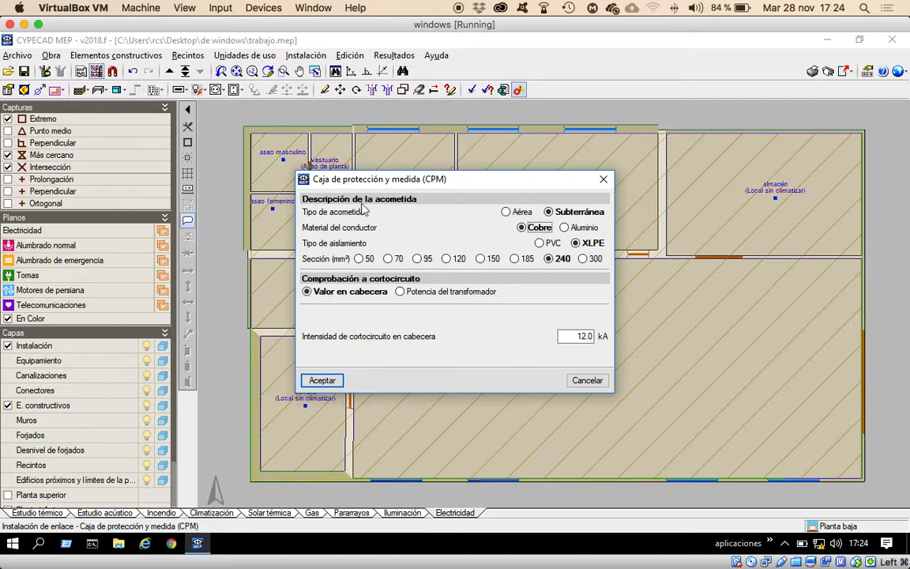
click(321, 380)
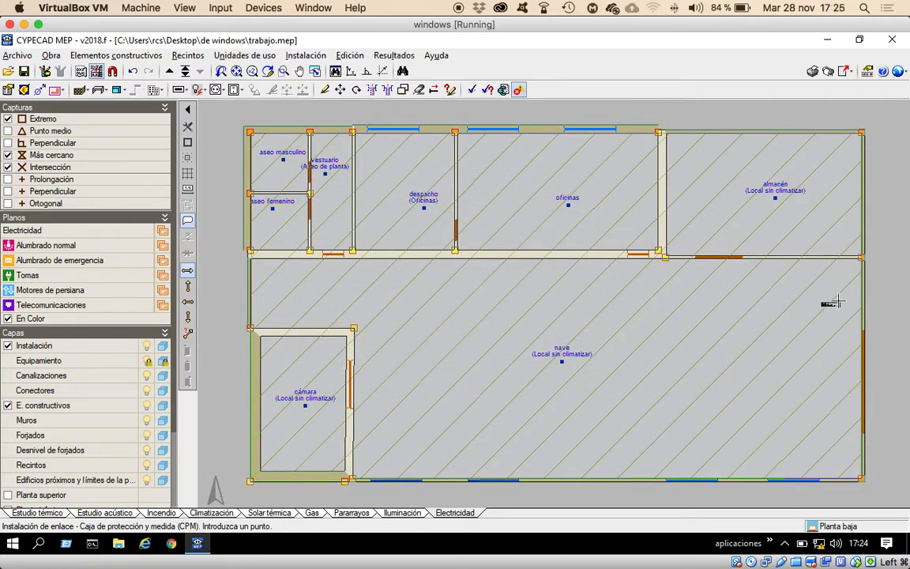
click(885, 280)
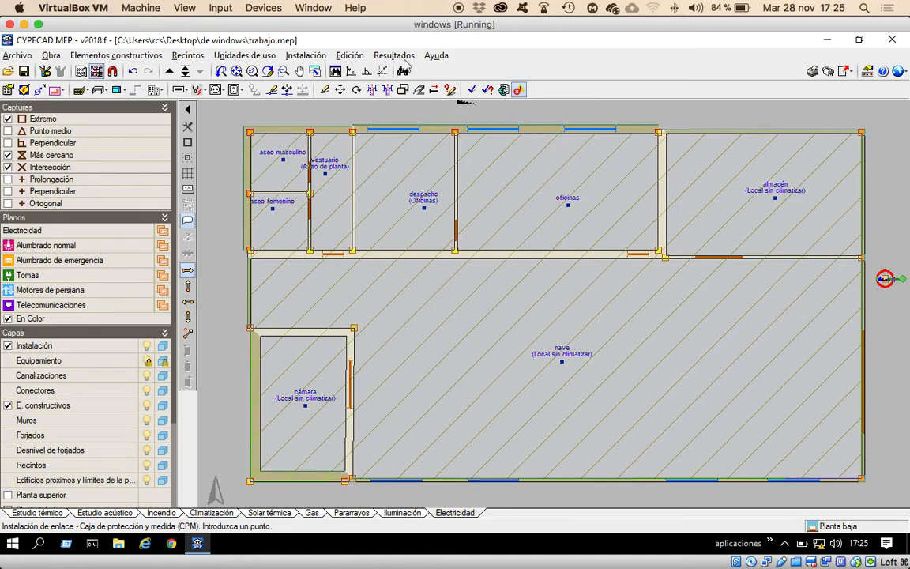
Start a Cuadro general de mando y protección individual with a 0,6/1 kV multipolar copper RV-K derivation type, polietileno reticulado insulation and PVC inner sheath.
click(307, 56)
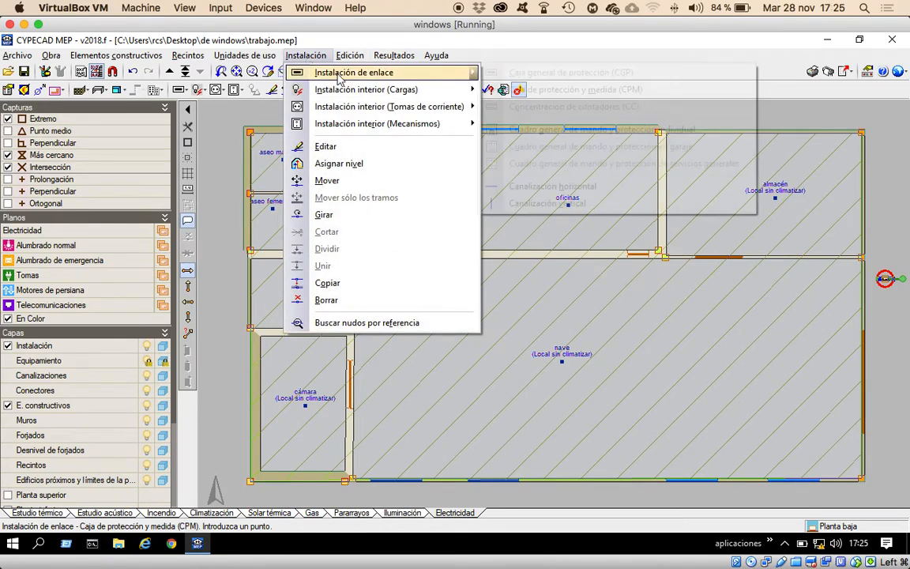
mouse_move(340, 77)
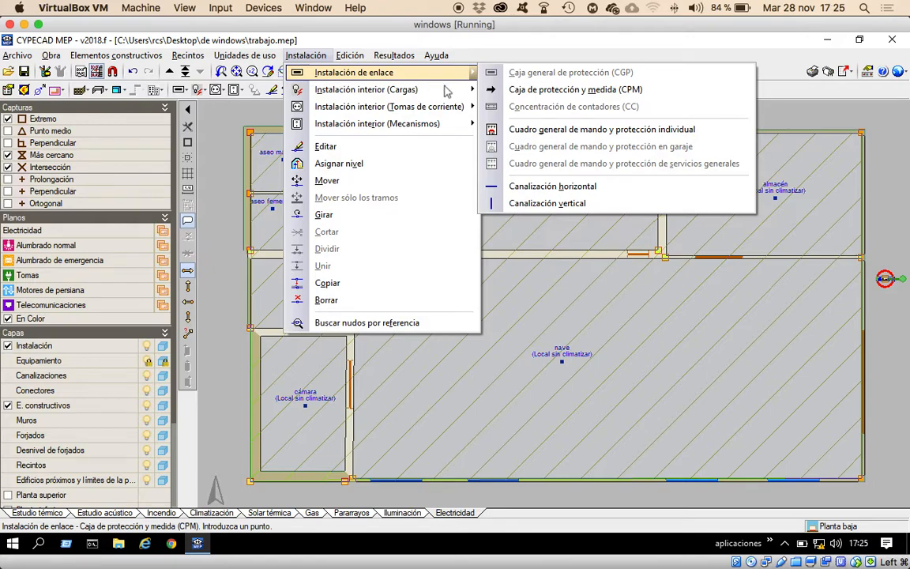
click(558, 130)
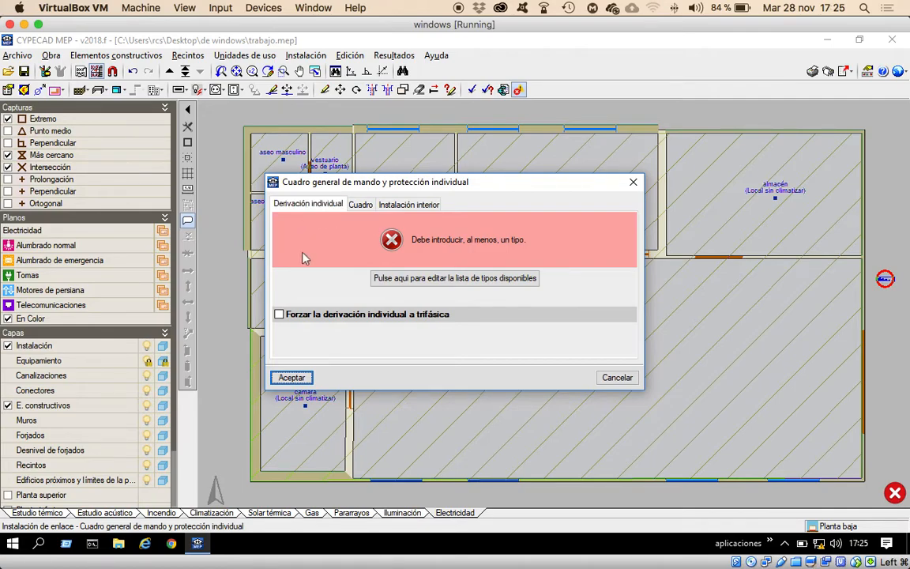
click(430, 278)
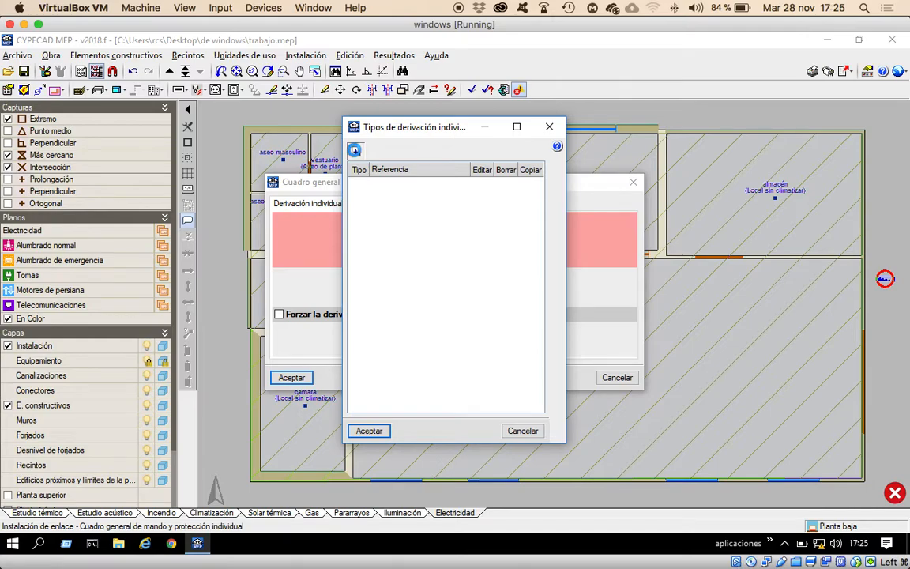
click(355, 151)
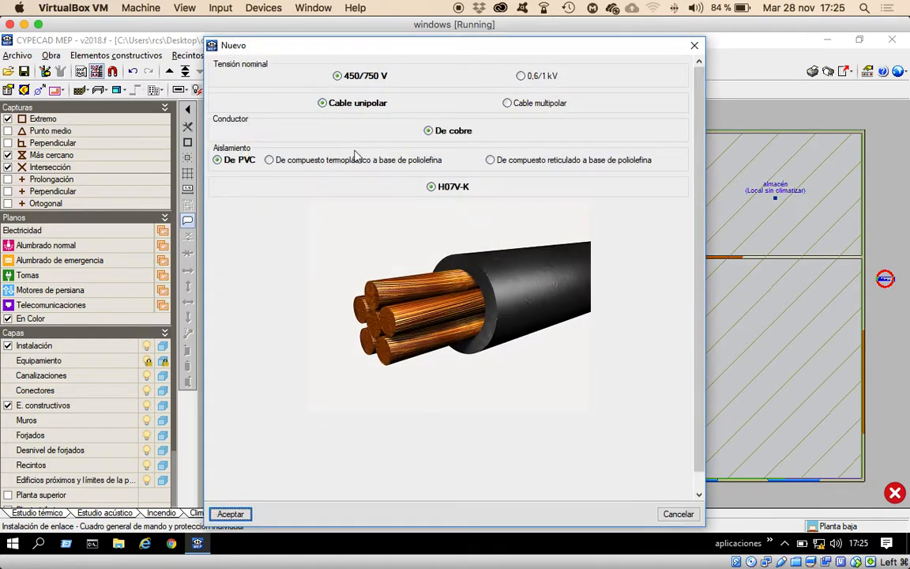
click(522, 77)
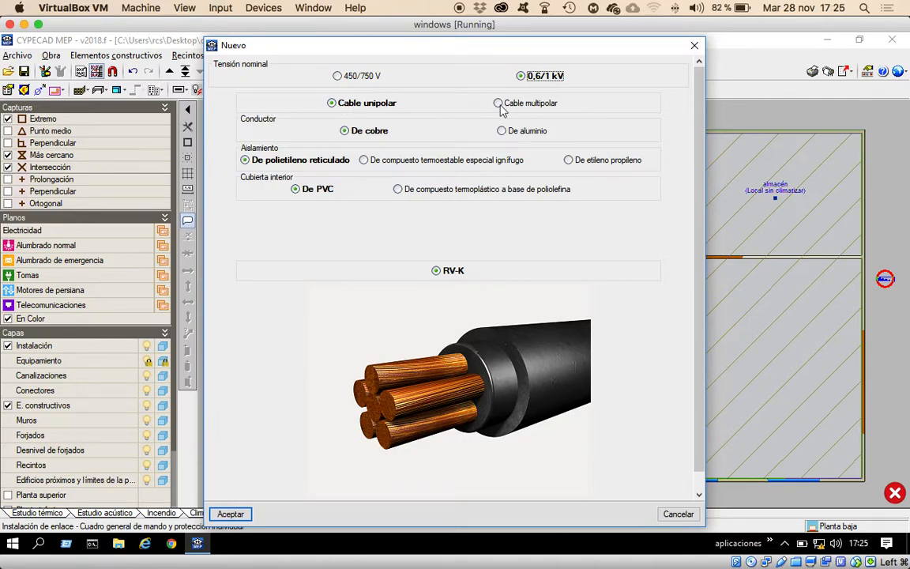
click(499, 104)
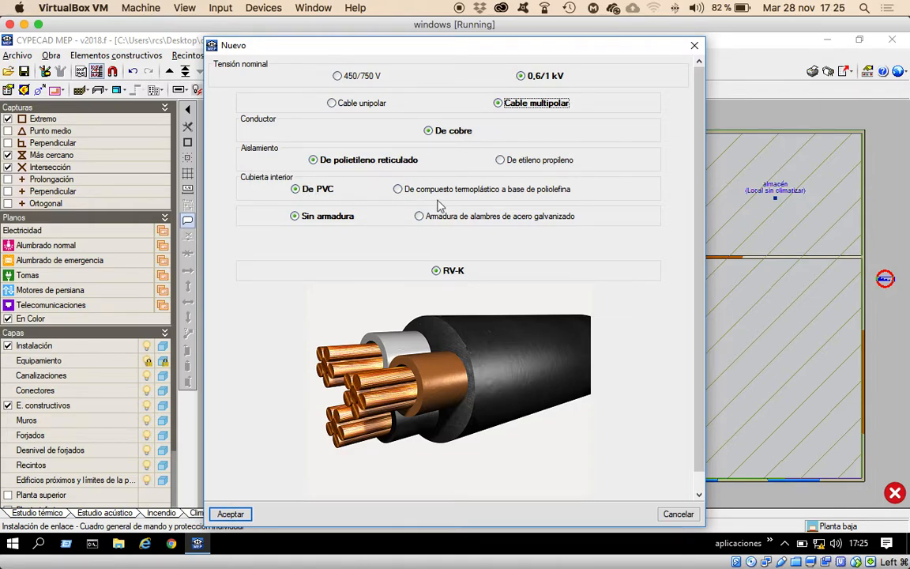
click(399, 189)
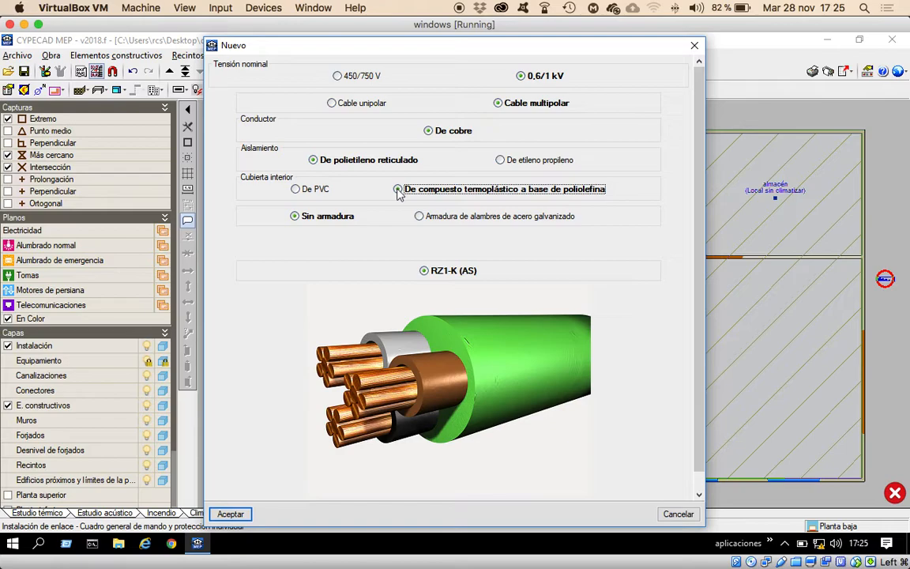
click(295, 190)
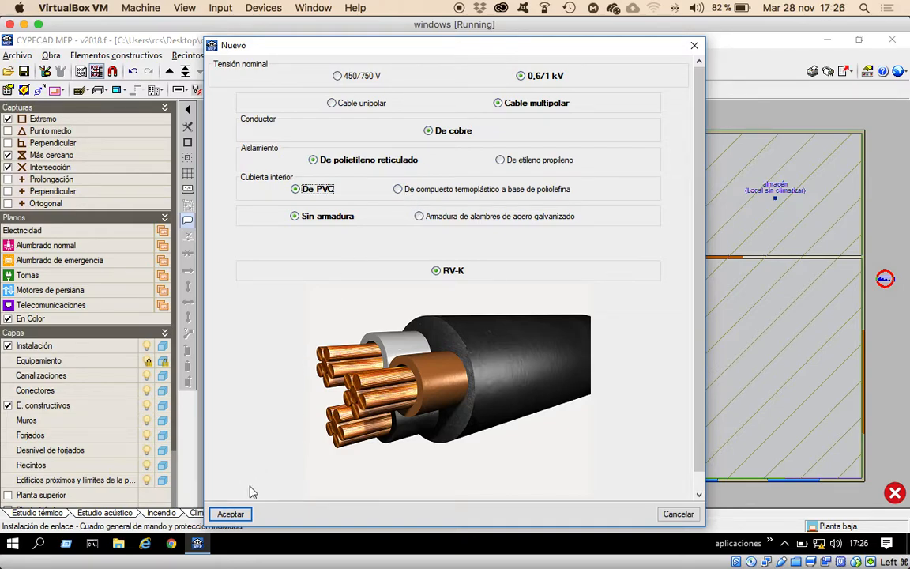
click(230, 513)
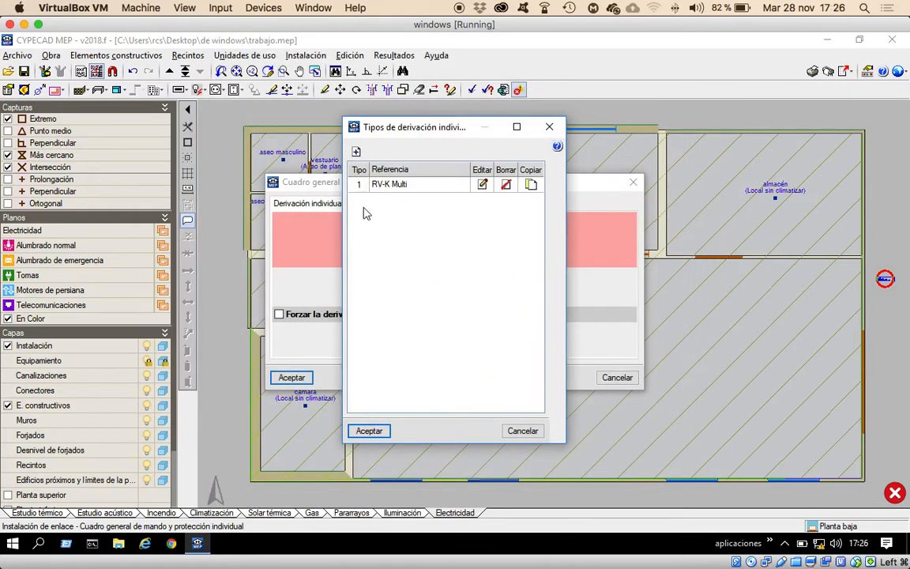
click(367, 431)
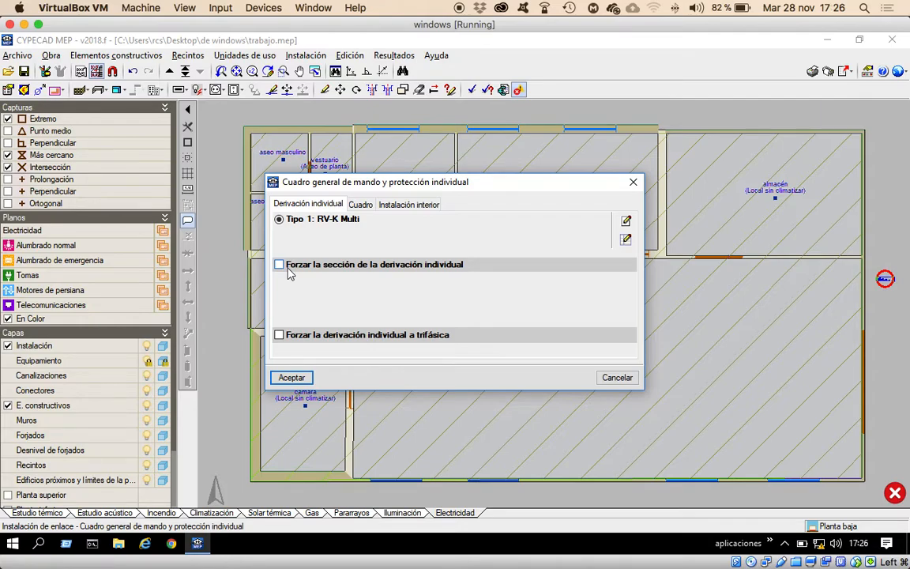
Try the options that force the individual derivation's section and force it to three-phase, switching each off again.
click(387, 268)
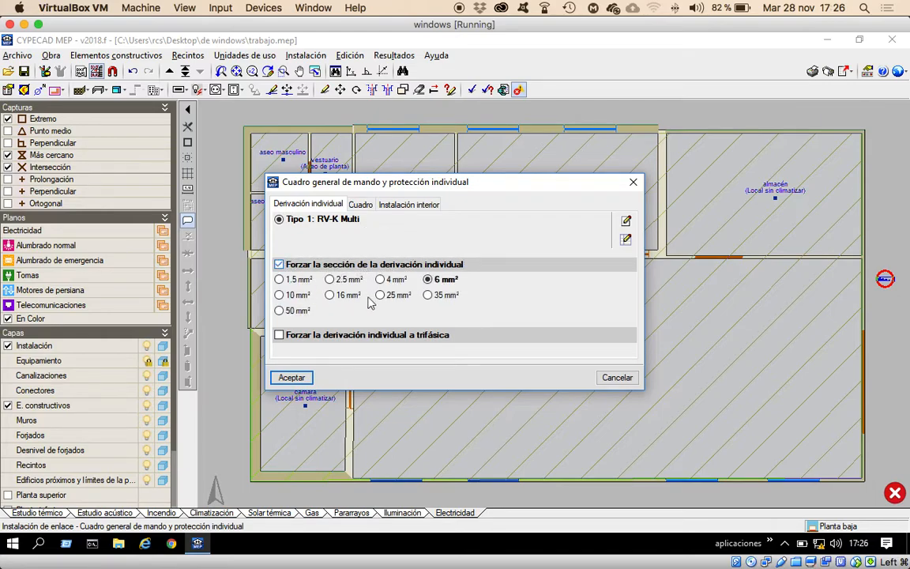
click(304, 266)
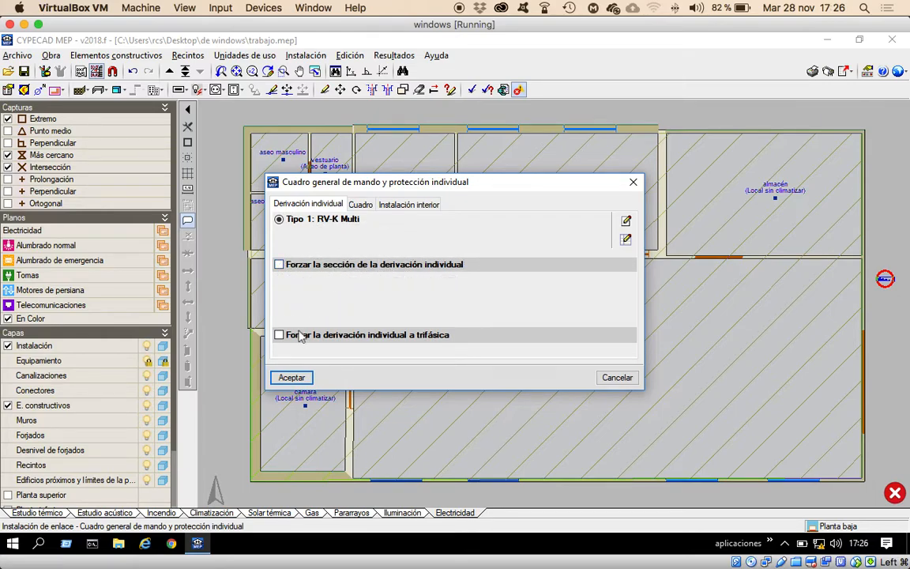
click(308, 335)
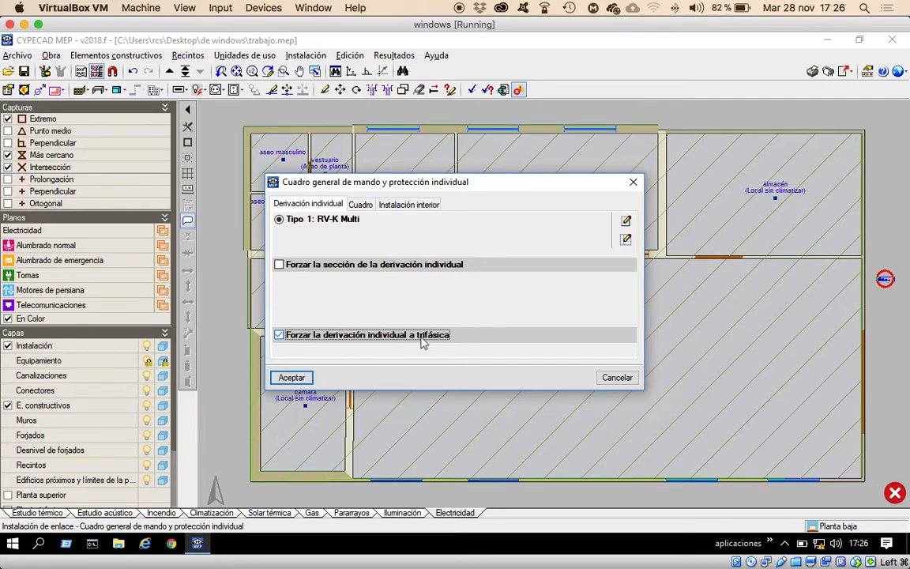
click(372, 337)
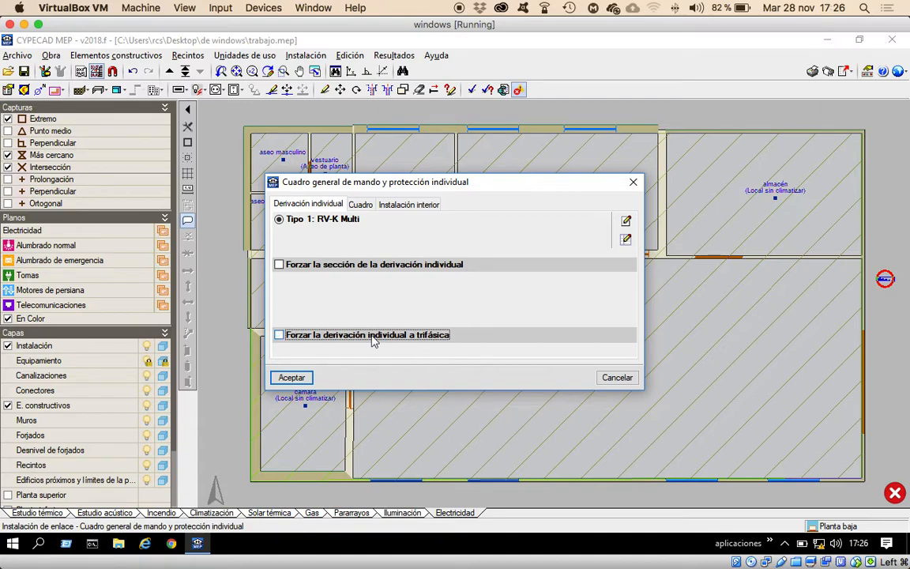
Examine the differential, emergency lighting and interior wiring options of the individual panel.
click(361, 205)
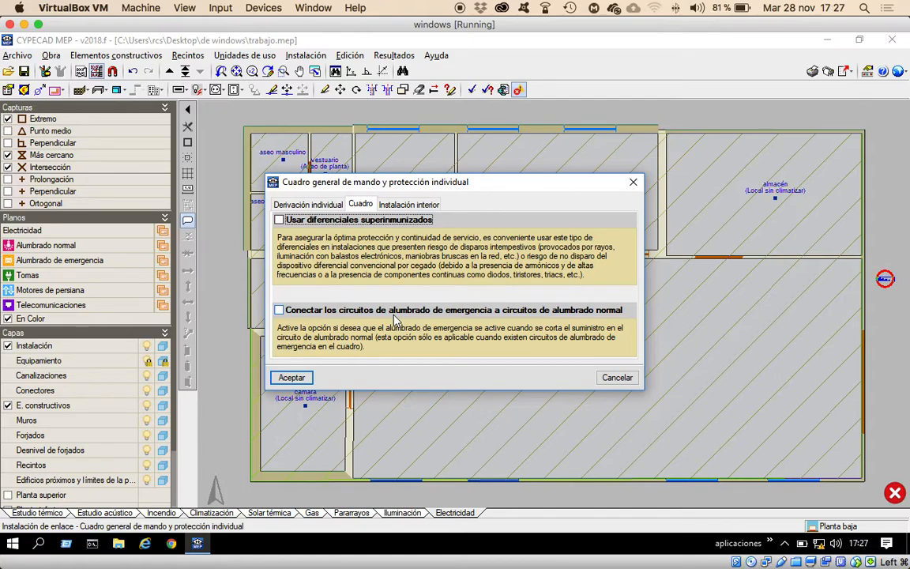
click(403, 206)
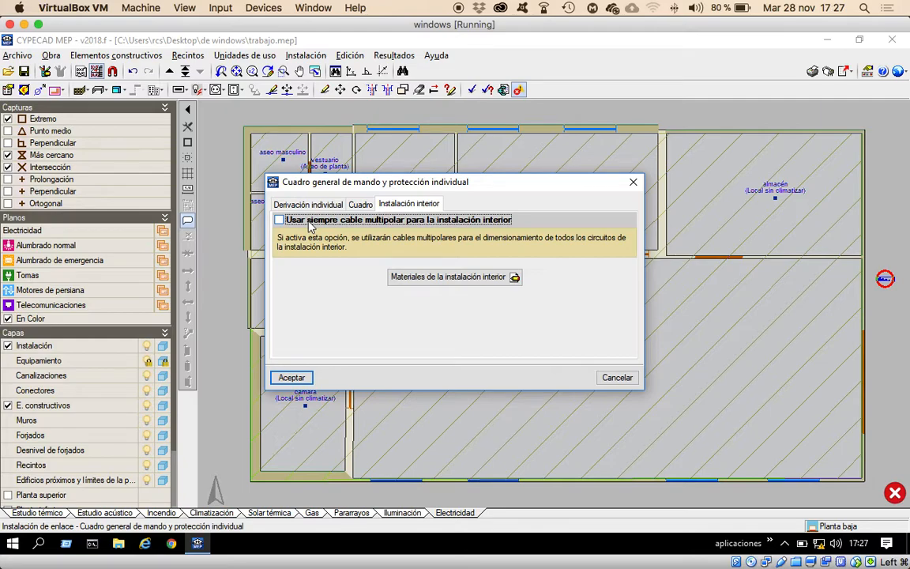
click(304, 207)
Try Cable unipolar for the RV-K derivation type and return it to Cable multipolar.
click(625, 221)
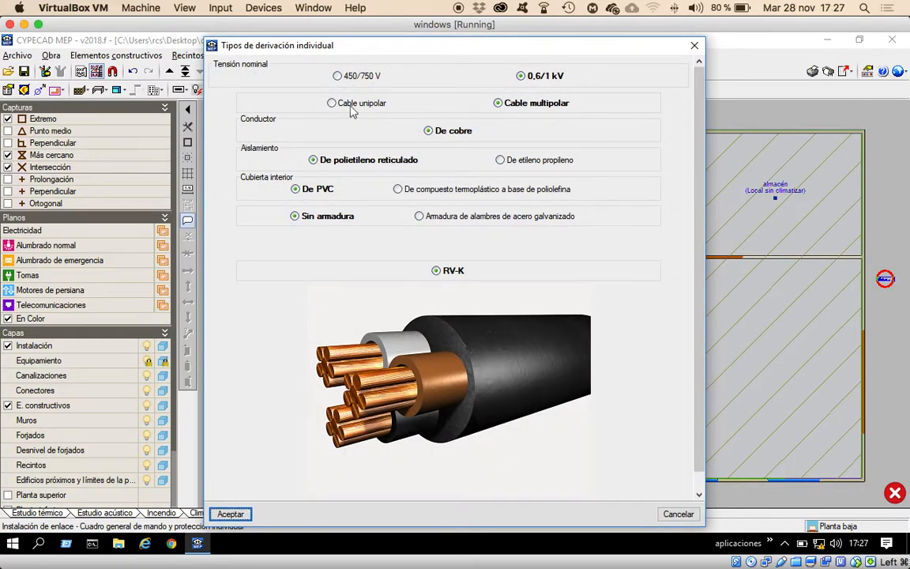
click(363, 110)
click(509, 111)
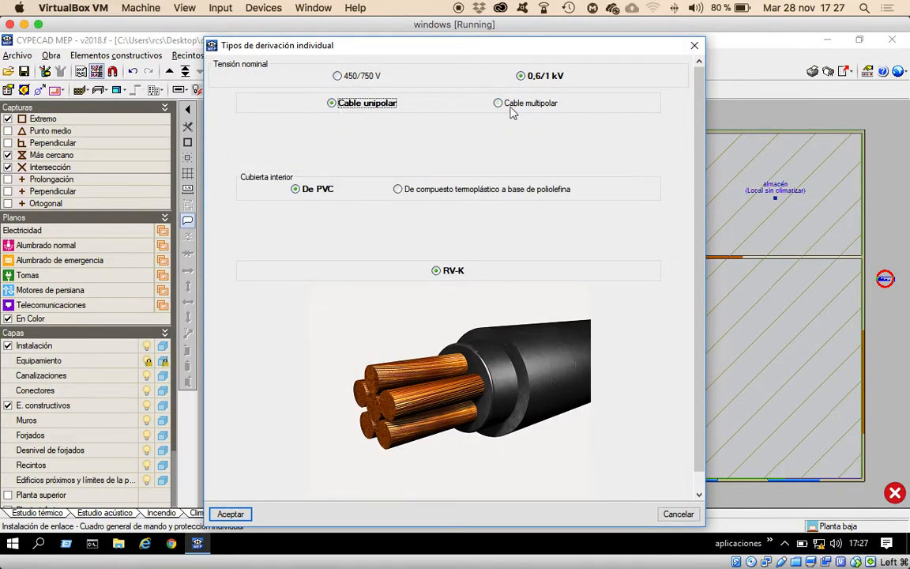
click(237, 514)
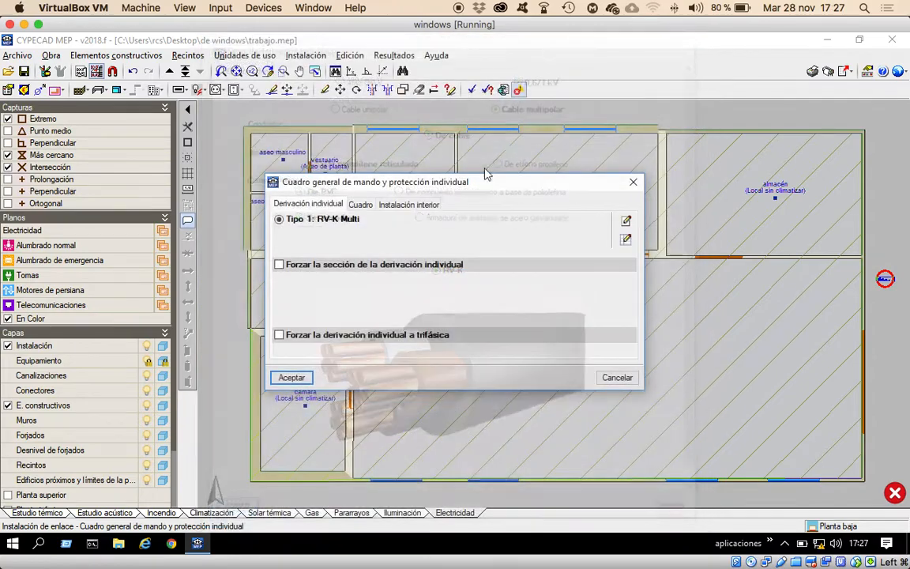
Review the range and colour choices for the mechanisms in the interior installation materials.
click(379, 203)
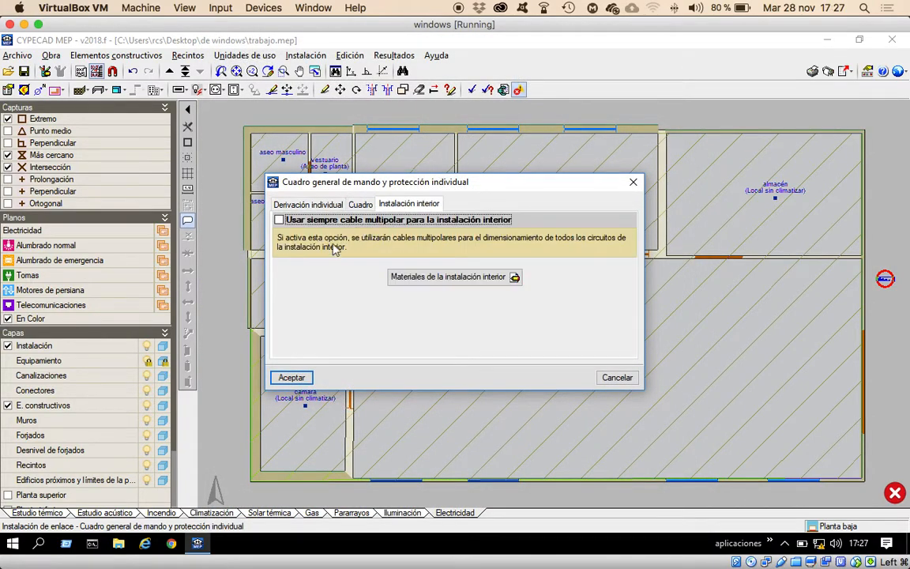
click(466, 282)
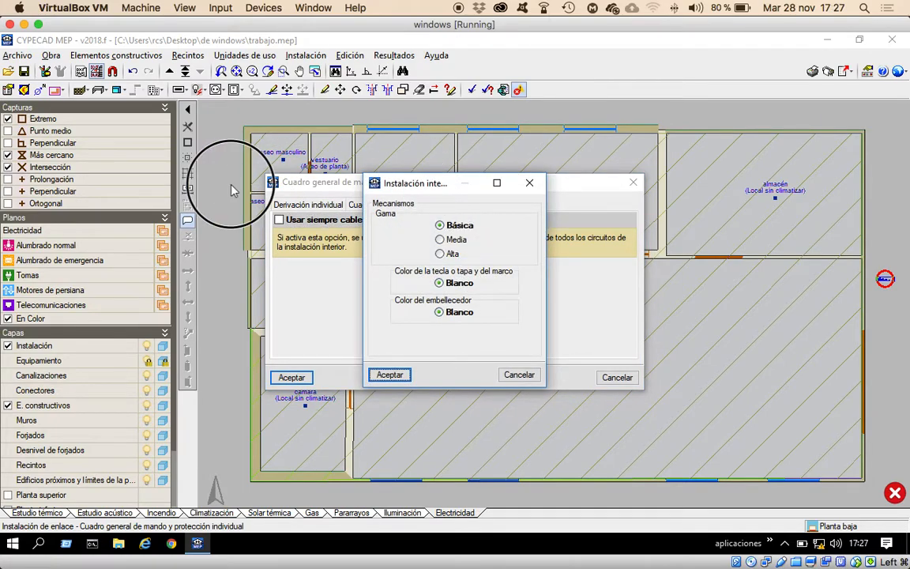
drag(399, 189, 230, 186)
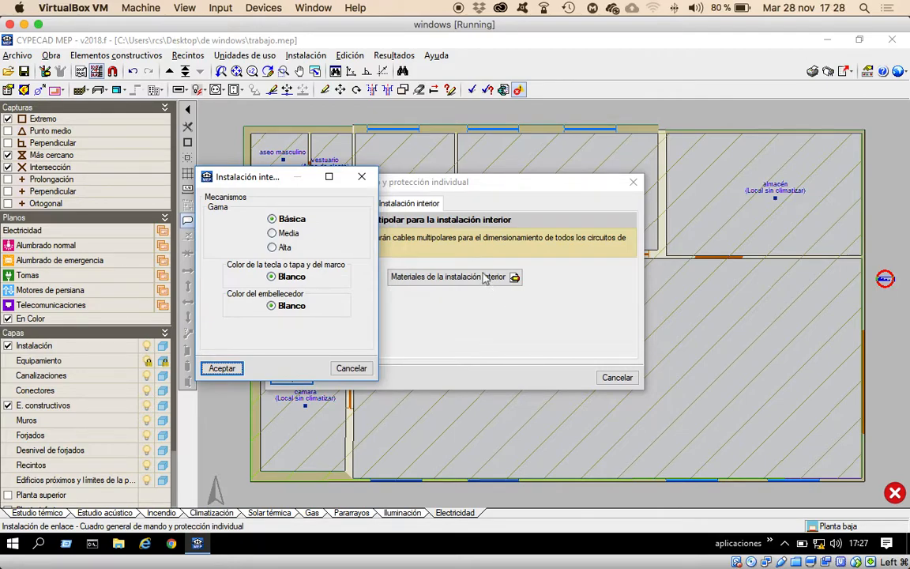
click(363, 178)
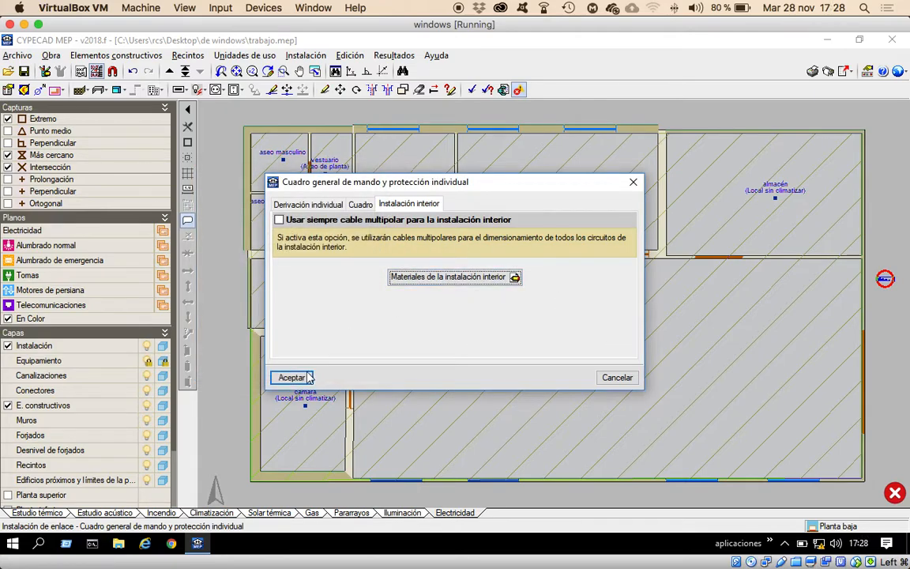
Accept the individual panel's data and place it horizontally flipped inside the nave, against the outer wall beside the CPM.
click(291, 378)
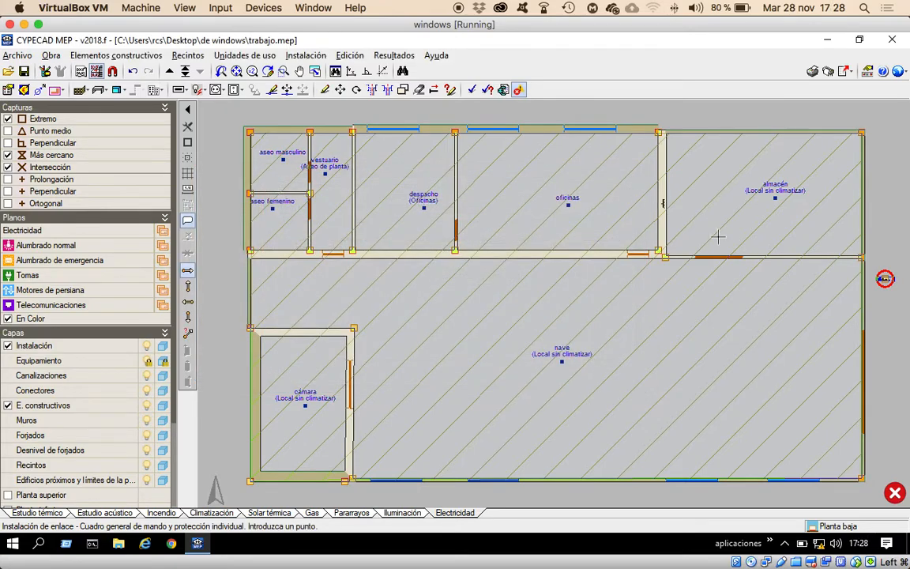
click(188, 301)
scroll(879, 281, up, 3)
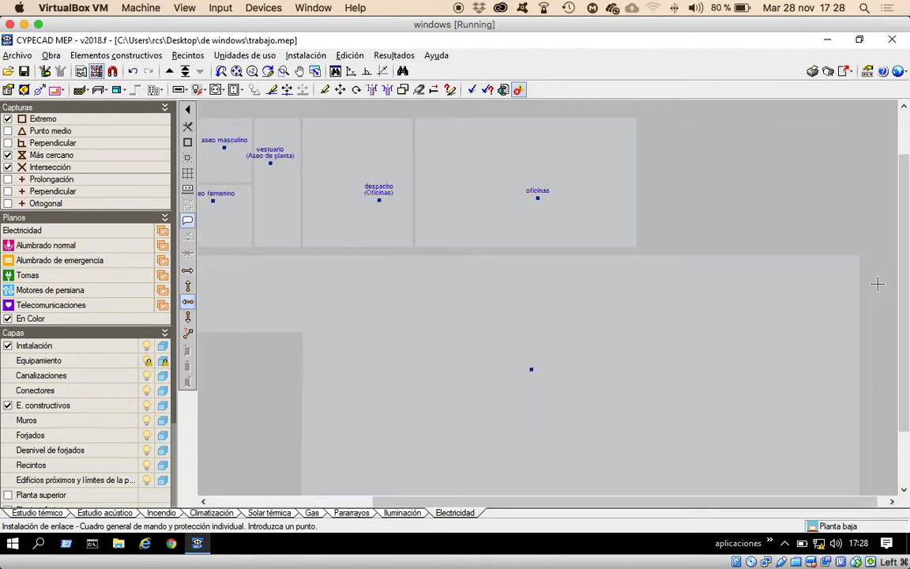
scroll(878, 282, up, 1)
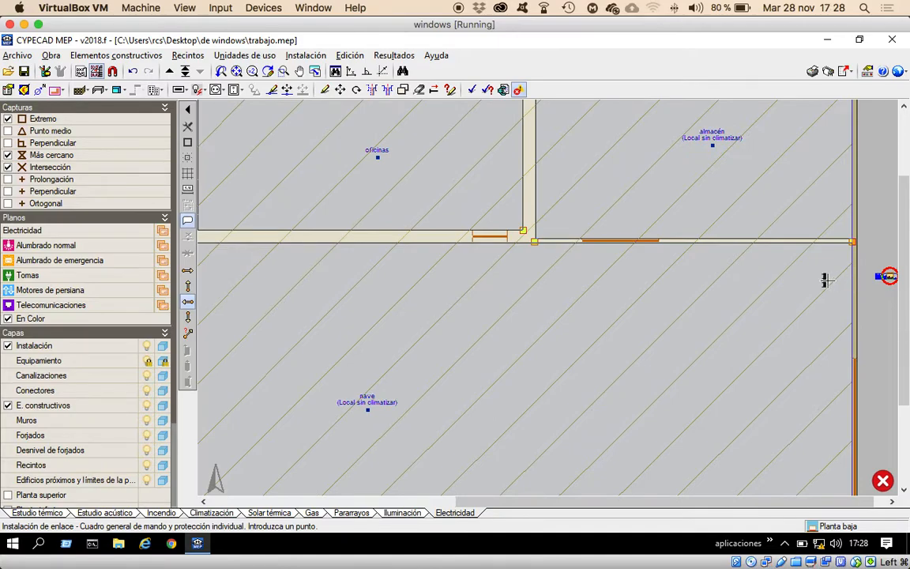
click(825, 277)
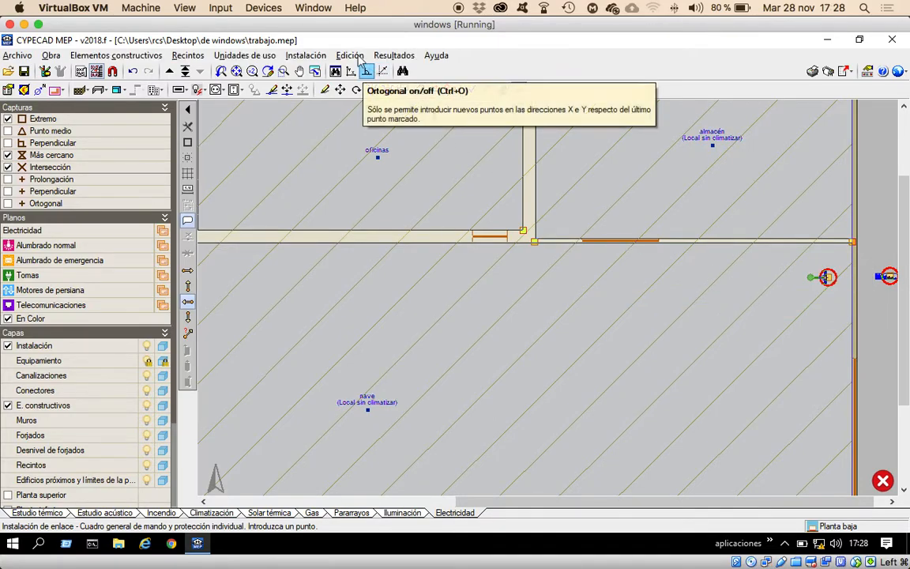
Draw a horizontal conduit with the Enterrado installation system and > 450 N polyethylene tube in rolls from the CPM to the individual panel.
click(305, 57)
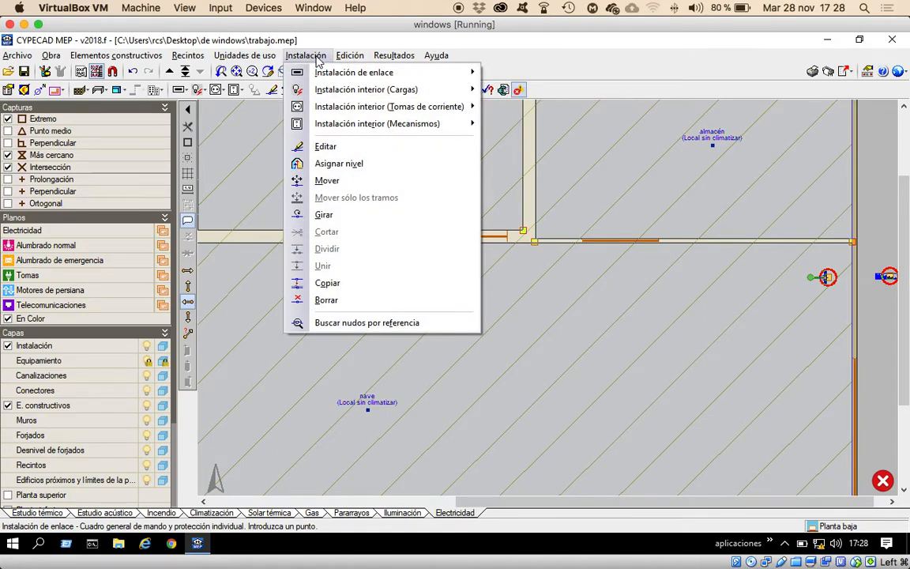
mouse_move(321, 73)
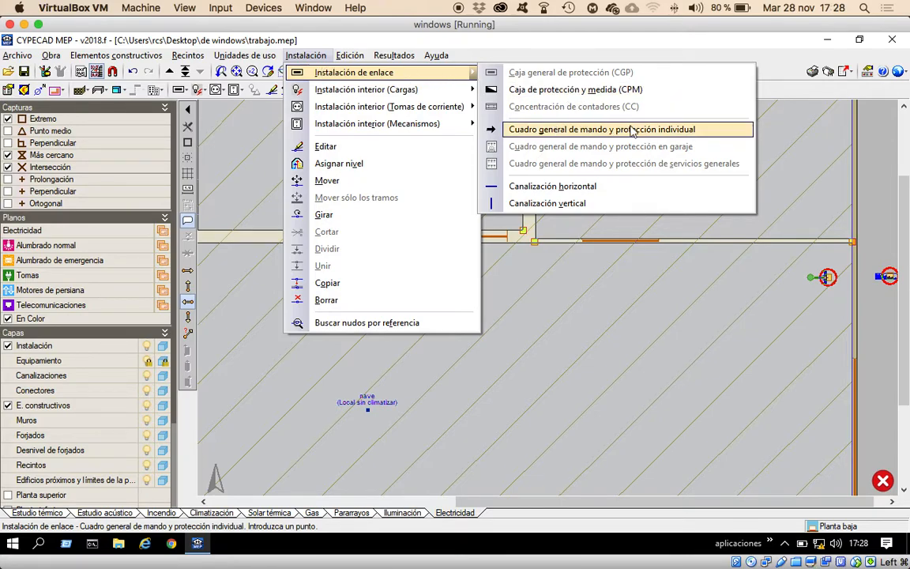
click(570, 185)
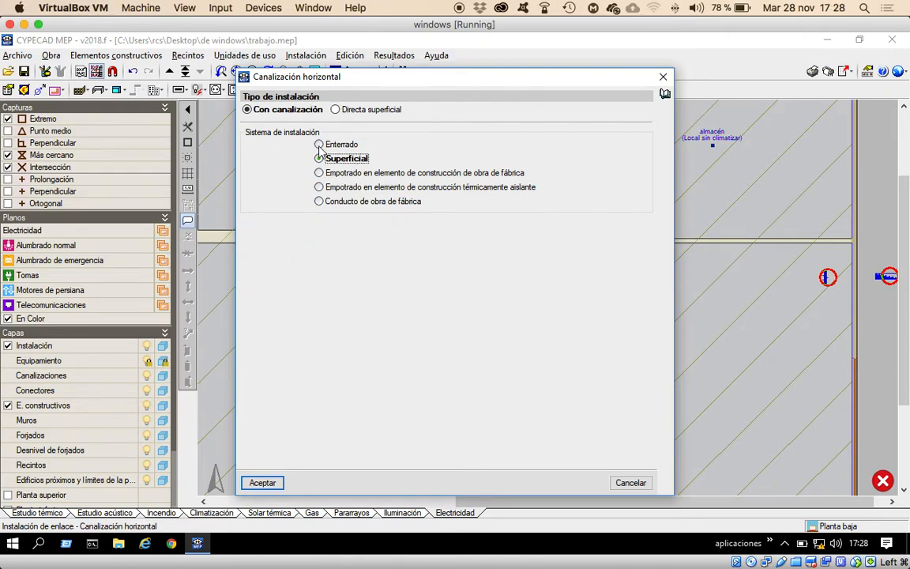
click(319, 145)
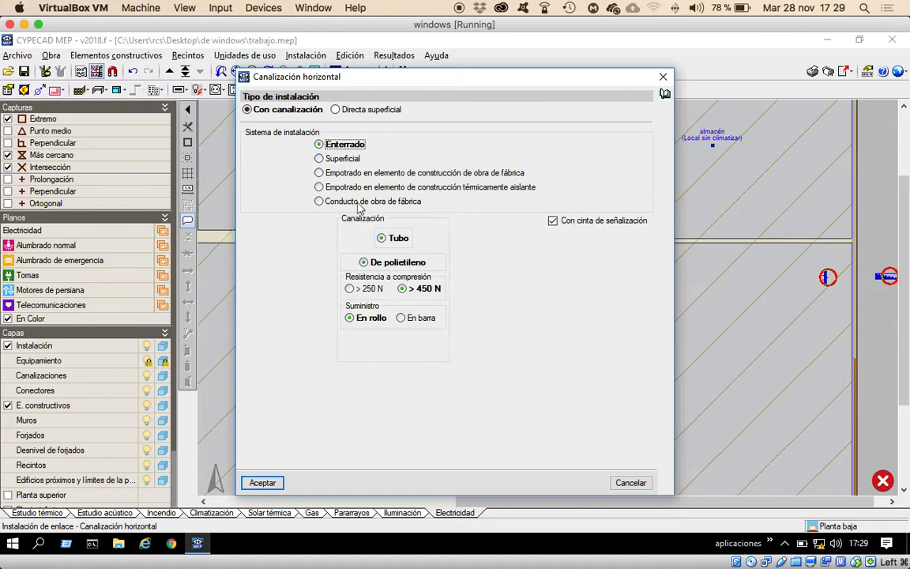
click(263, 482)
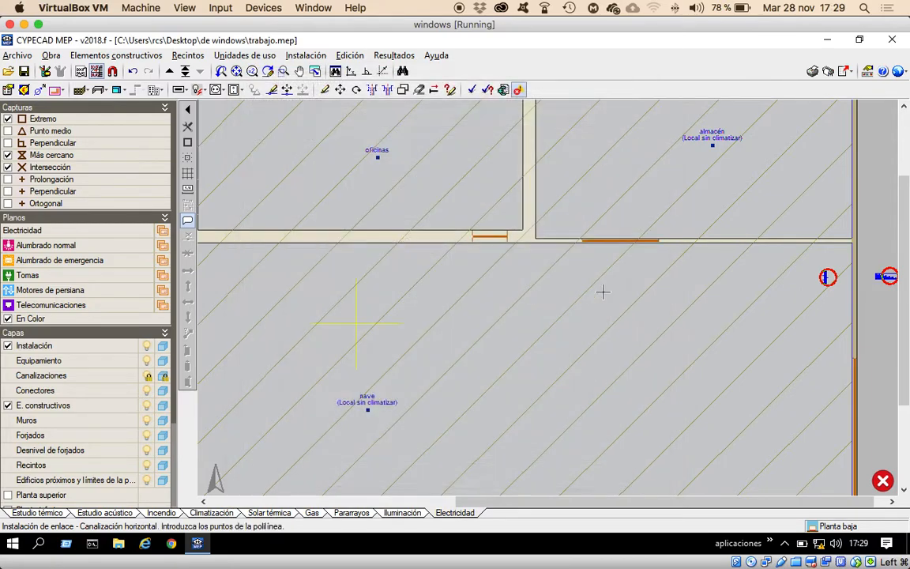
click(878, 277)
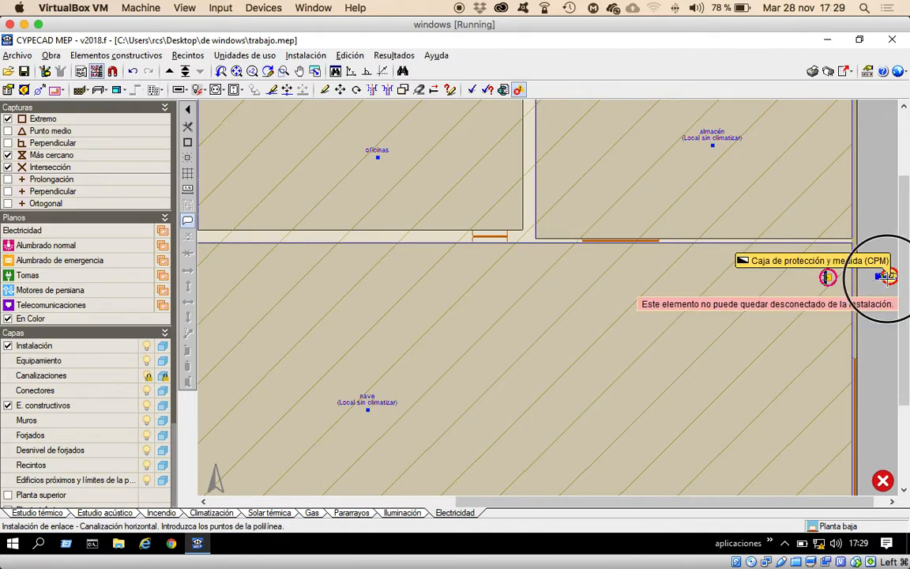
click(828, 276)
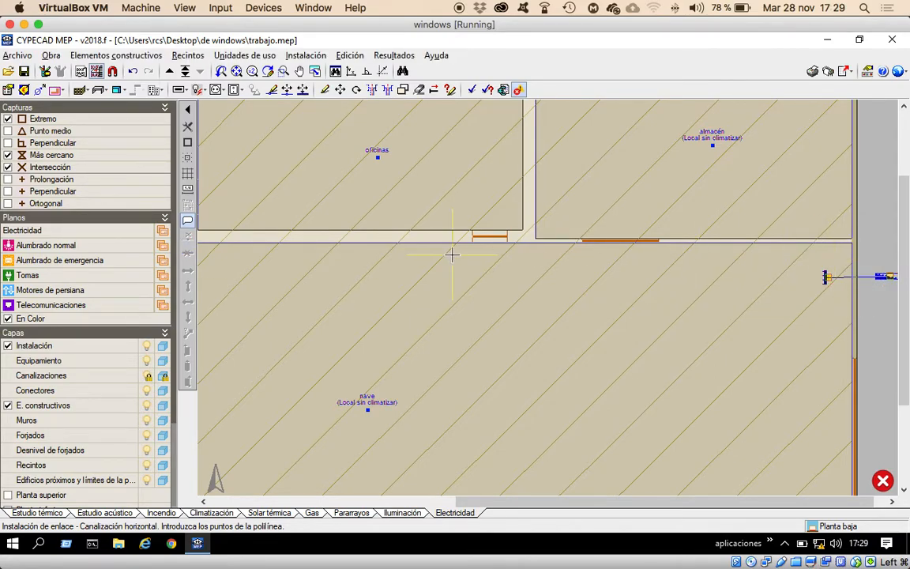
scroll(320, 250, down, 2)
scroll(324, 248, down, 2)
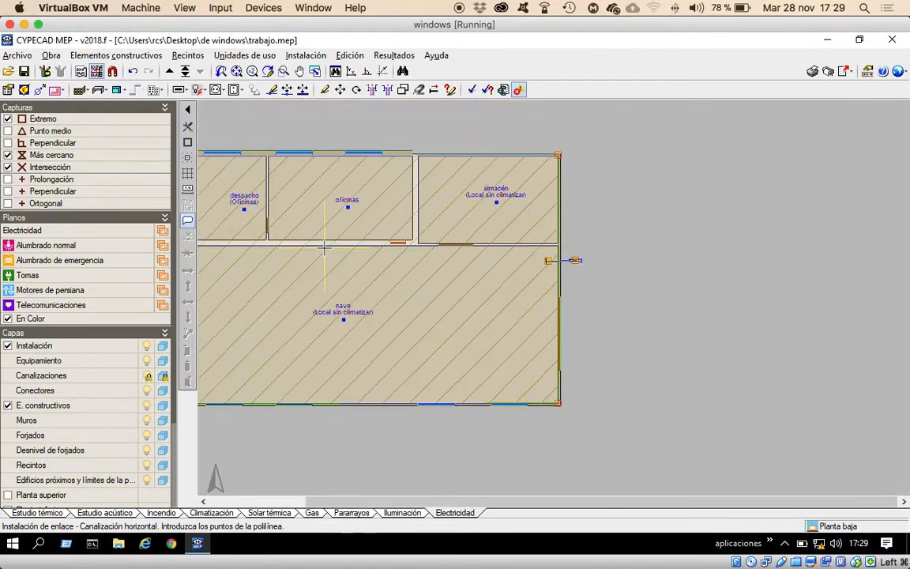
scroll(660, 270, down, 1)
scroll(608, 263, up, 1)
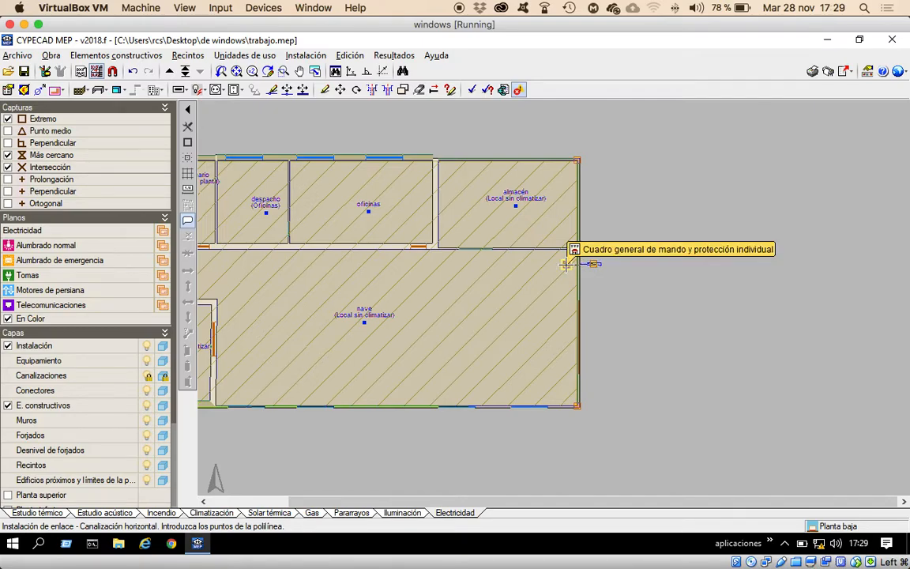
click(593, 263)
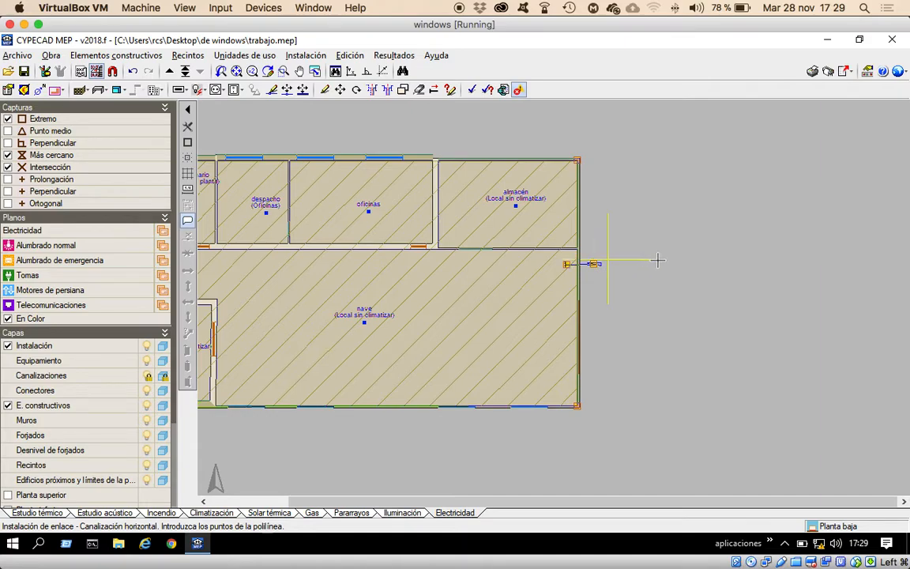
scroll(661, 258, up, 2)
scroll(746, 256, down, 2)
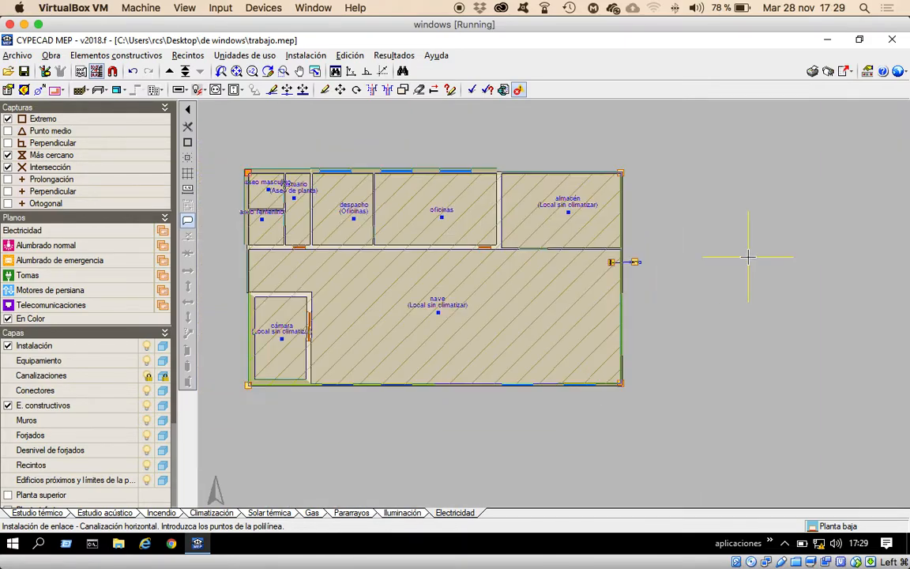
scroll(223, 183, up, 1)
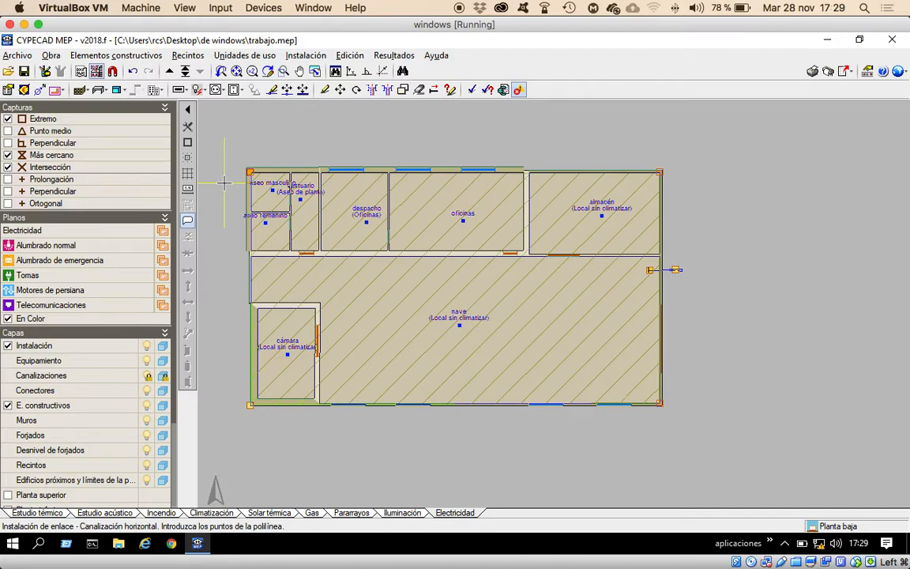
scroll(220, 177, up, 1)
Start a new user-defined load type for the interior installation with the reference "motor puerta".
click(303, 55)
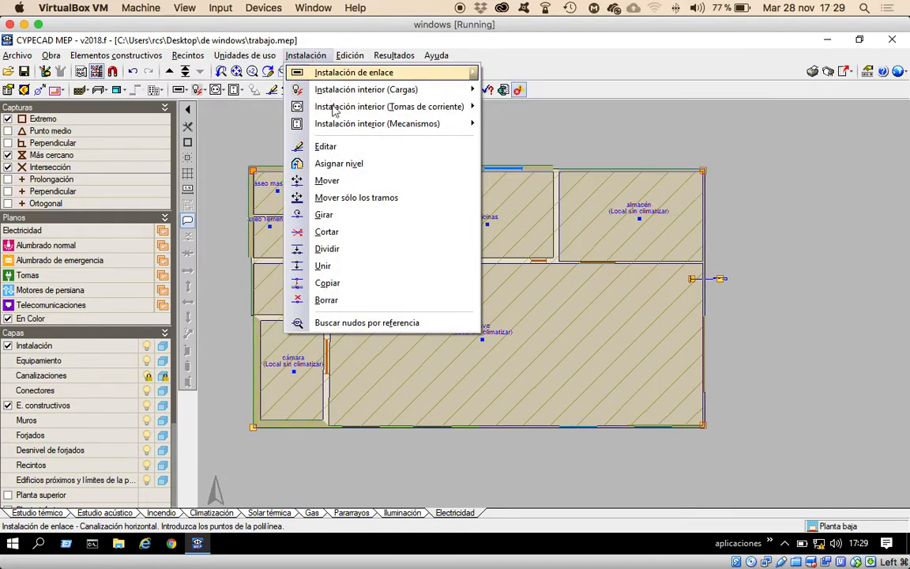
mouse_move(346, 73)
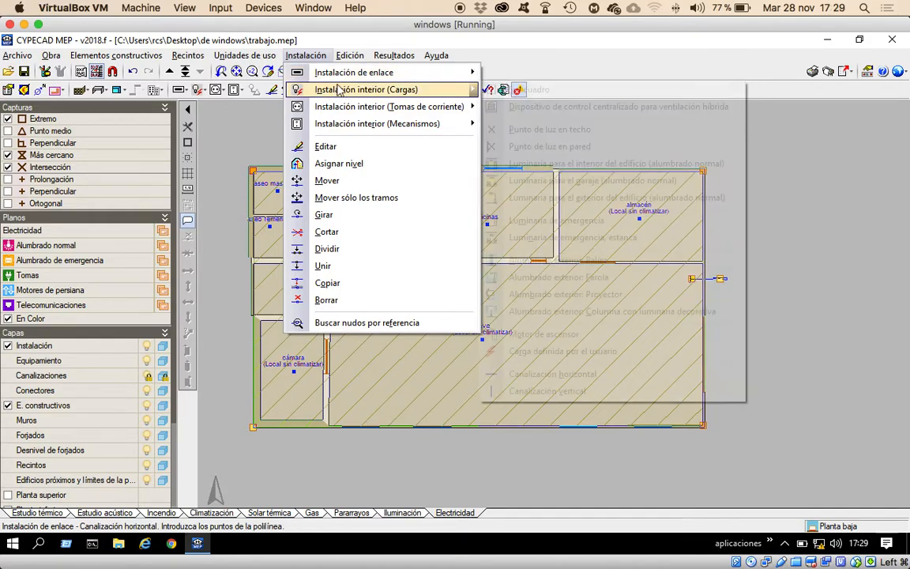
mouse_move(338, 91)
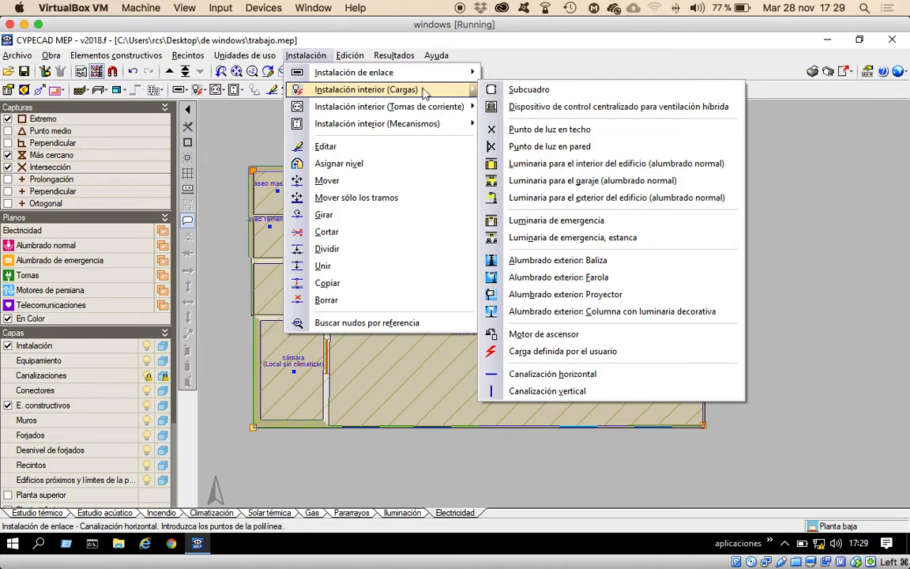
mouse_move(386, 110)
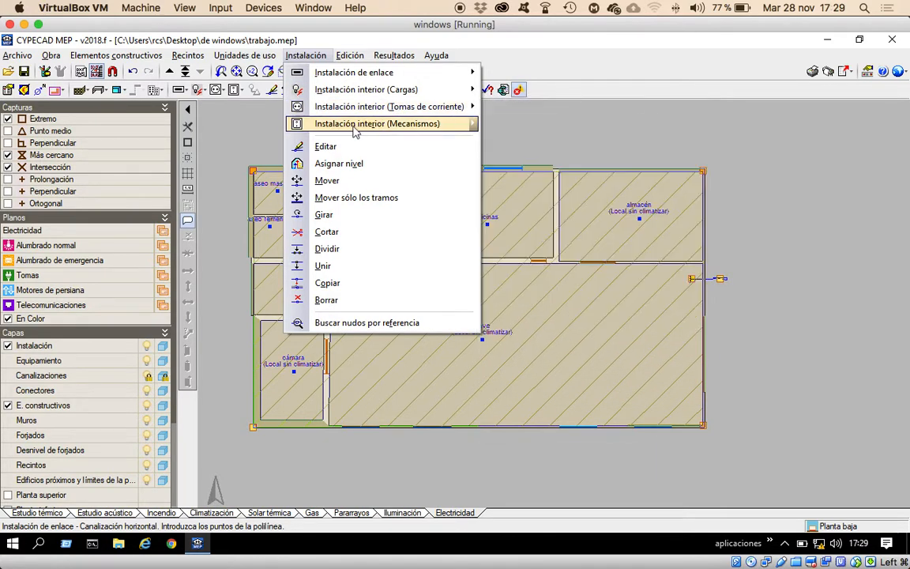
mouse_move(355, 132)
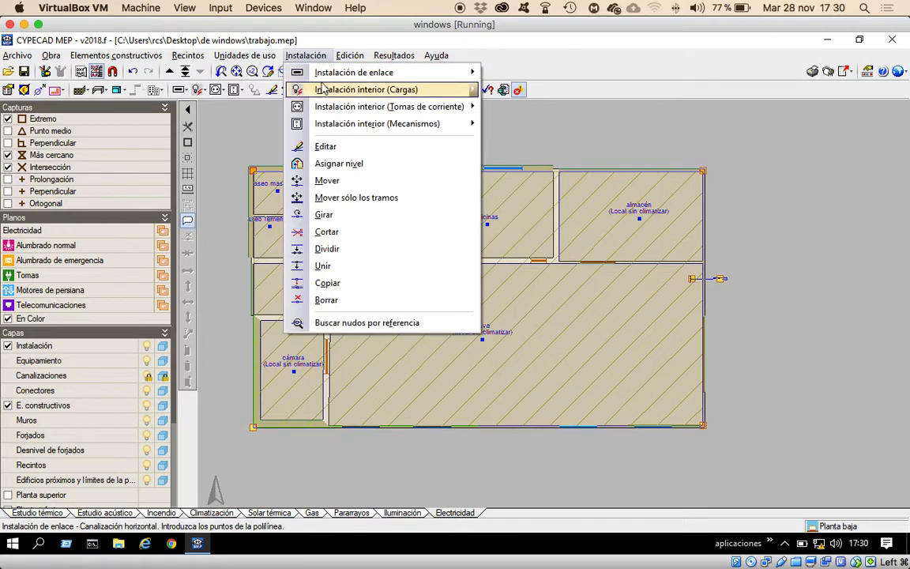
mouse_move(325, 89)
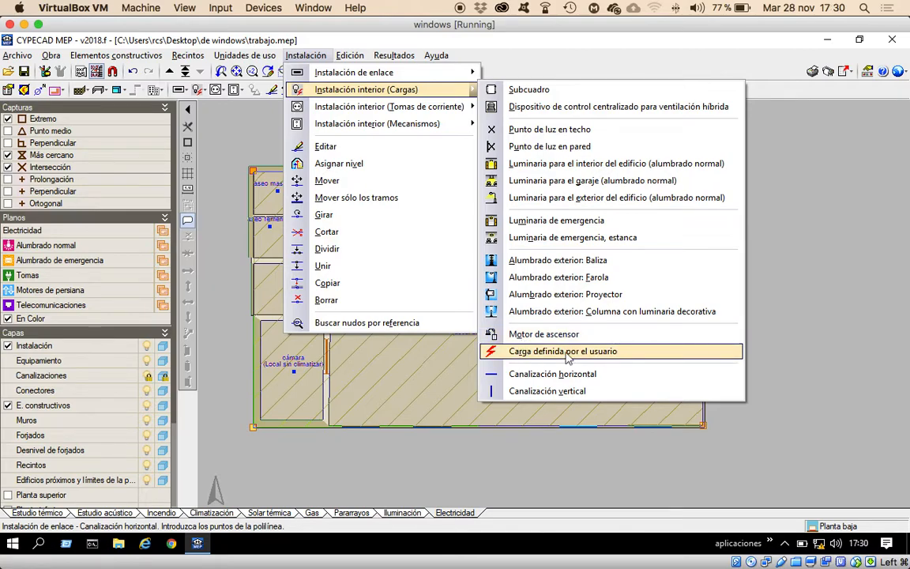
click(522, 353)
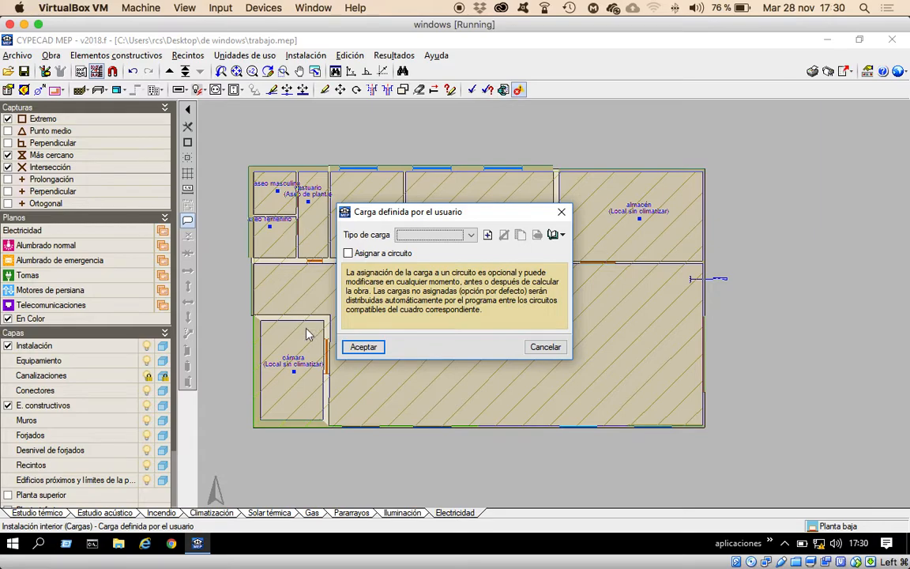
click(488, 235)
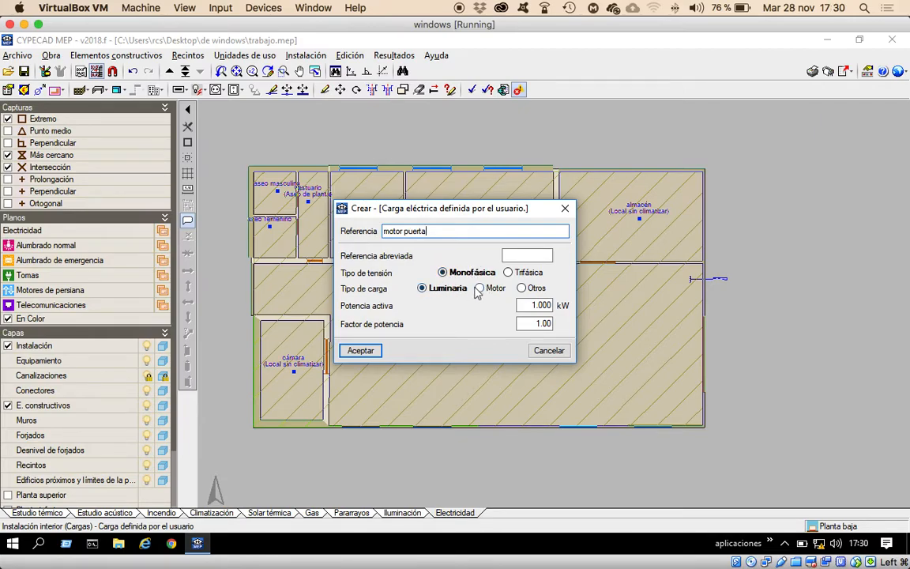
Define the door motor load as type Motor with 2.500 kW active power and a 0.95 power factor.
click(480, 289)
click(530, 305)
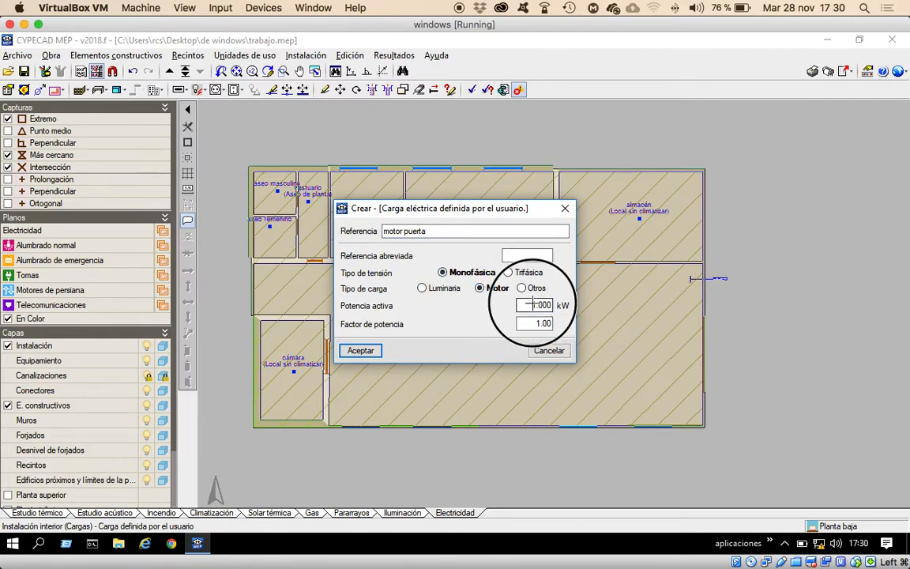
double_click(531, 305)
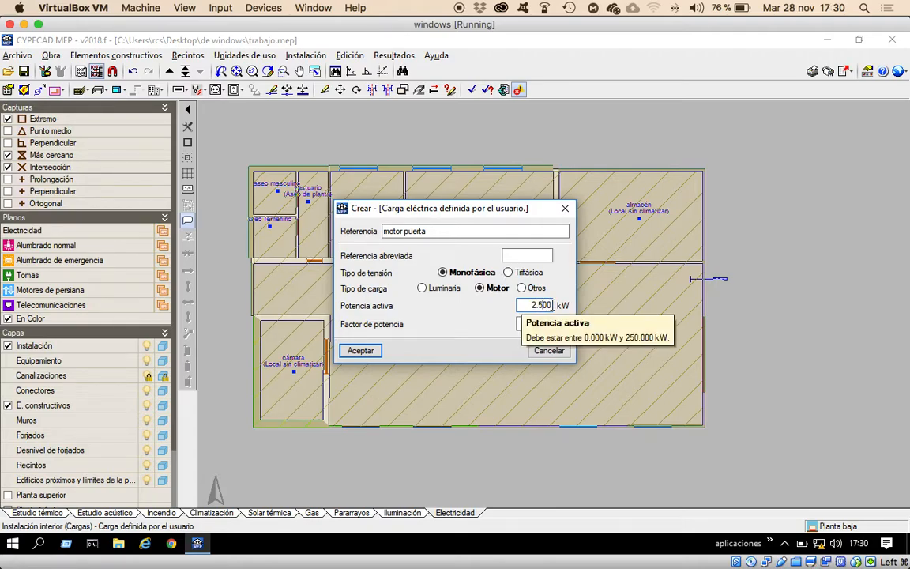
key(Tab)
drag(537, 324, 575, 325)
text(.95)
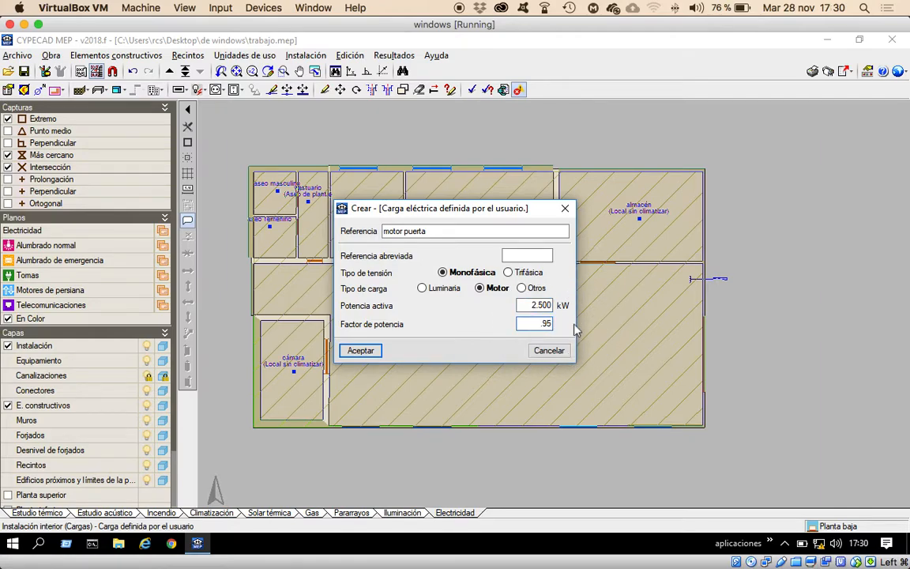
click(360, 350)
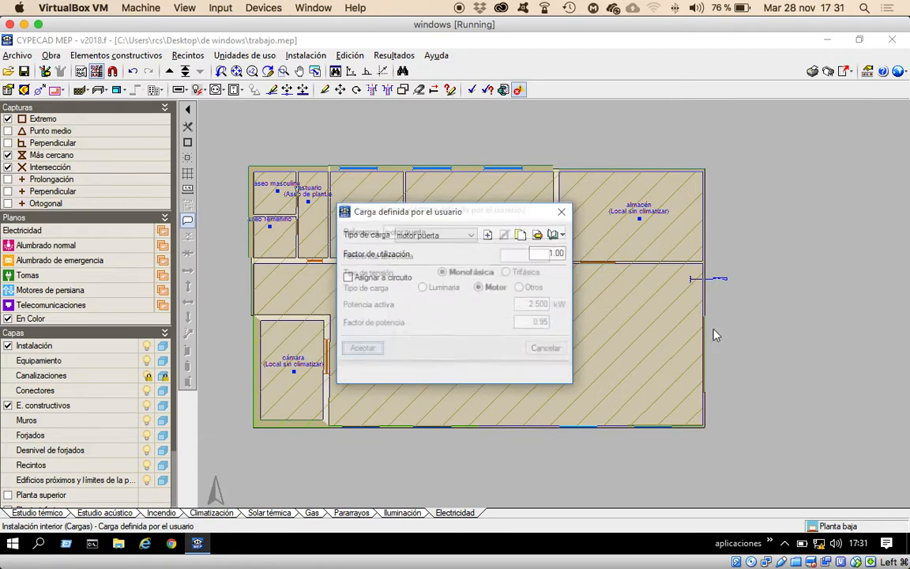
Place the motor puerta load inside the nave near the outer wall, between the panel and the exterior door, without assigning it to a circuit.
click(365, 278)
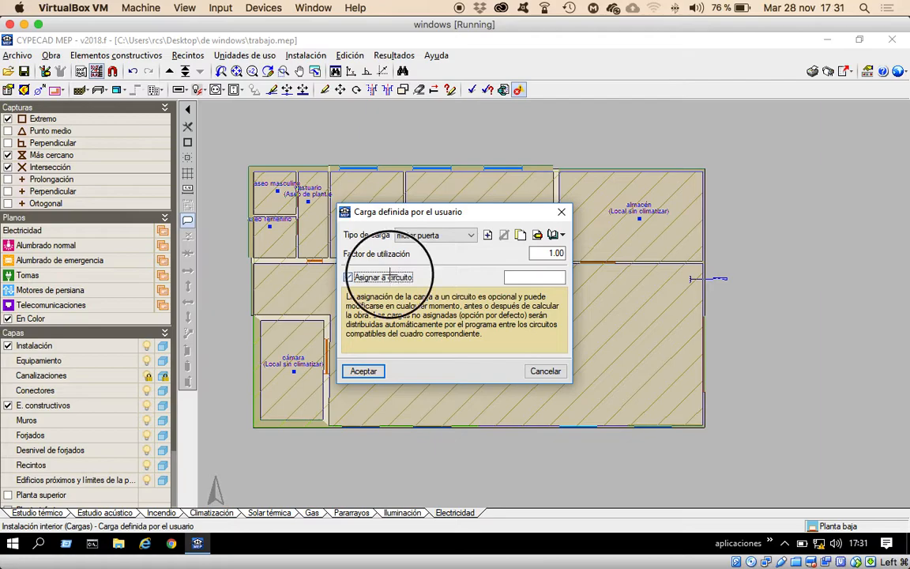
click(387, 277)
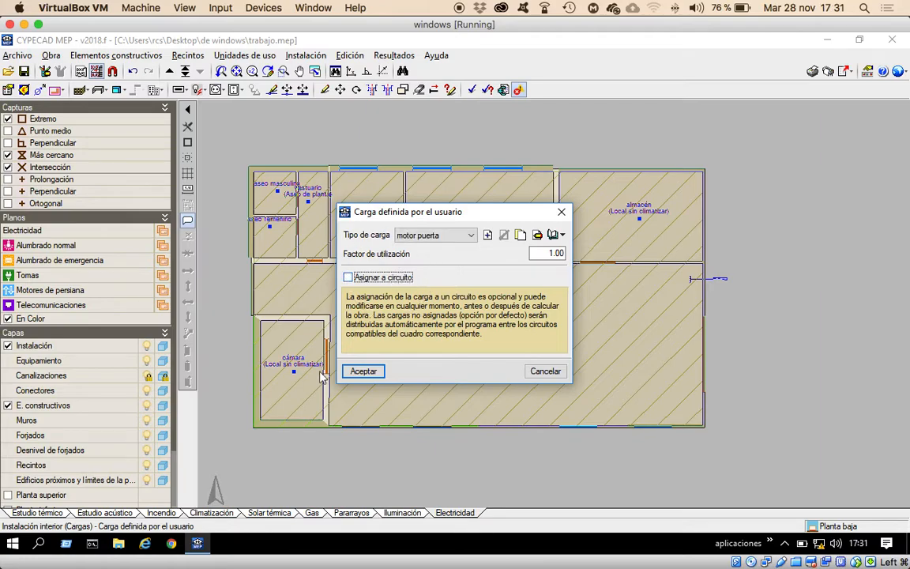
click(362, 371)
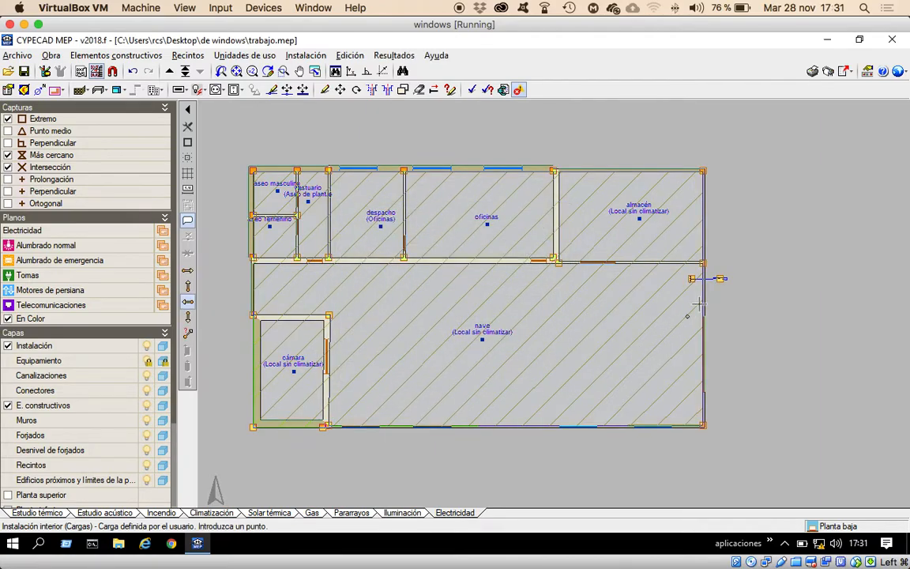
scroll(699, 305, up, 3)
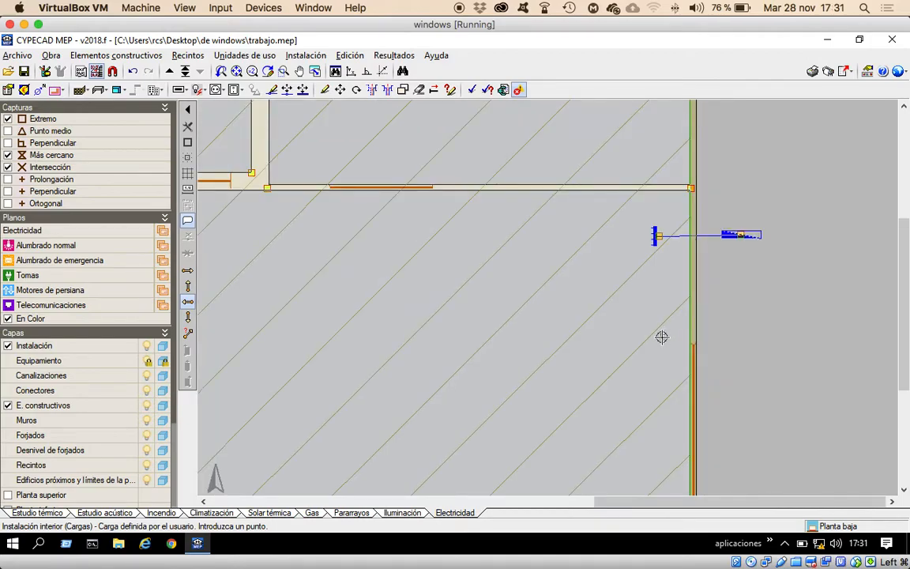
click(658, 337)
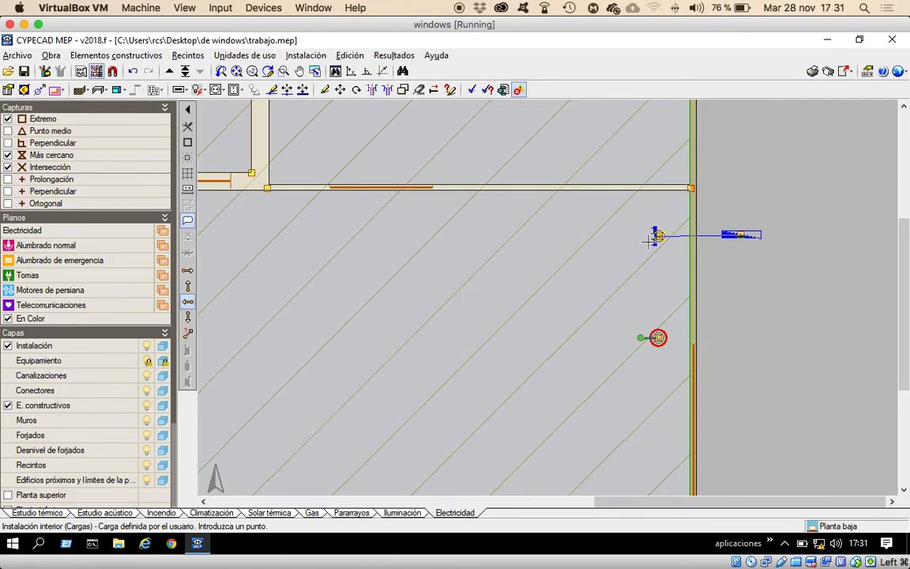
Draw an interior horizontal conduit, Empotrado en elemento de construcción de obra de fábrica with IP 545 flexible corrugated PVC tube, from the panel to the door motor load.
click(306, 55)
mouse_move(338, 74)
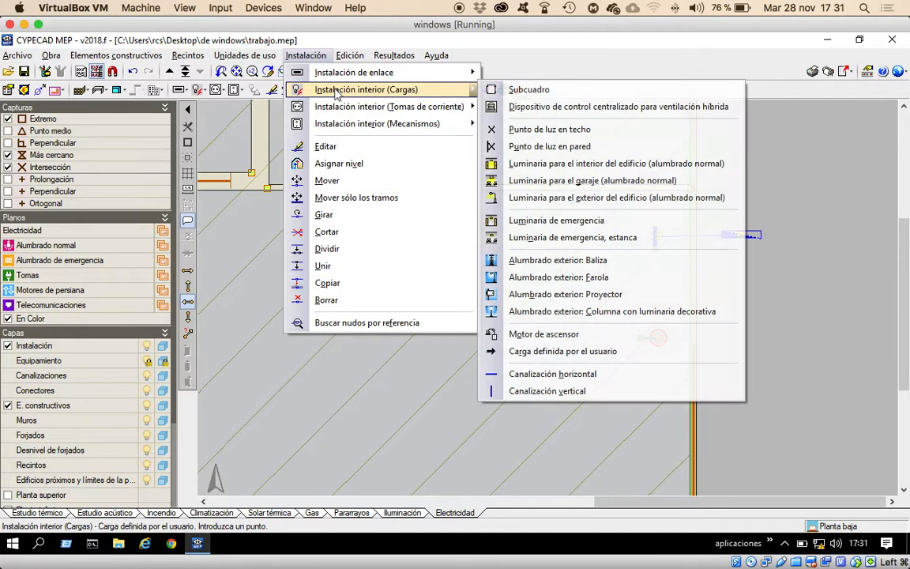
mouse_move(344, 93)
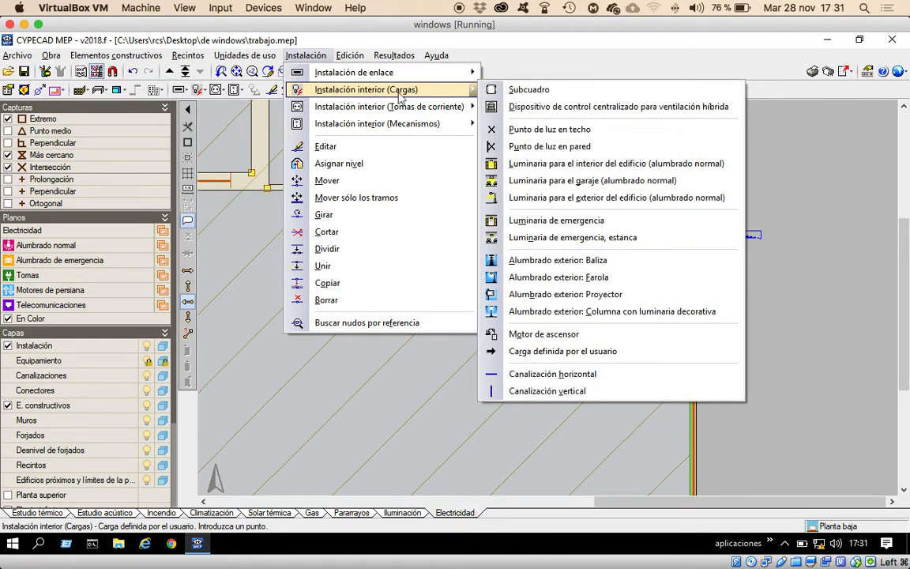
click(528, 374)
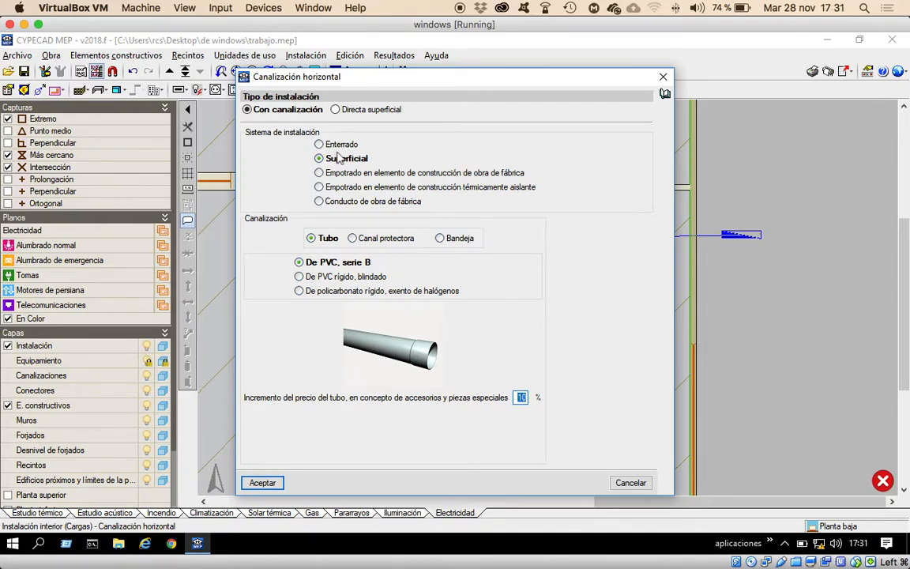
click(343, 174)
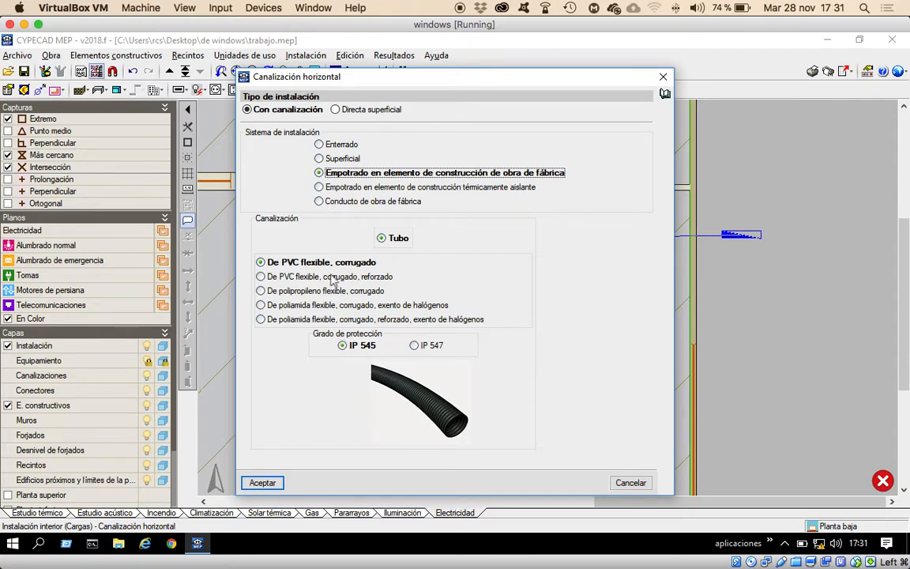
click(263, 482)
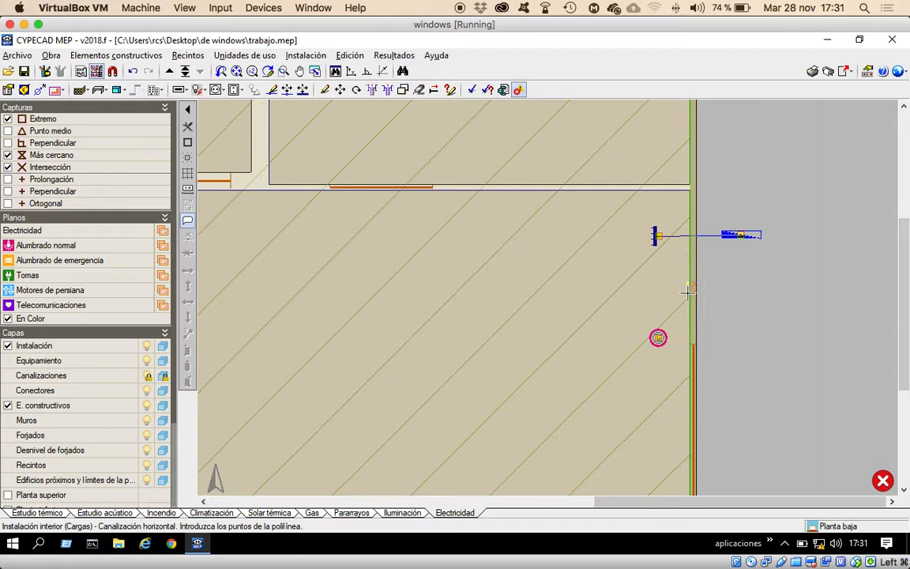
click(660, 237)
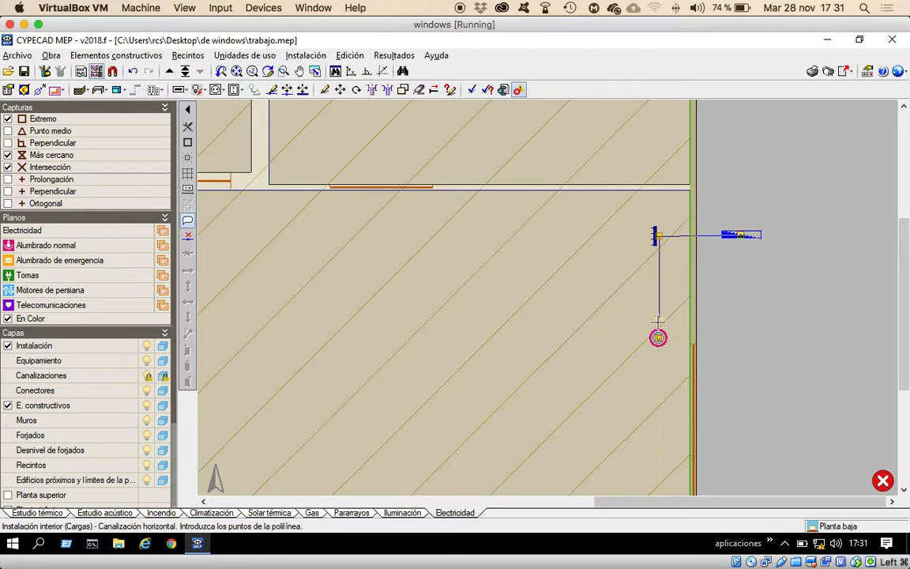
click(666, 291)
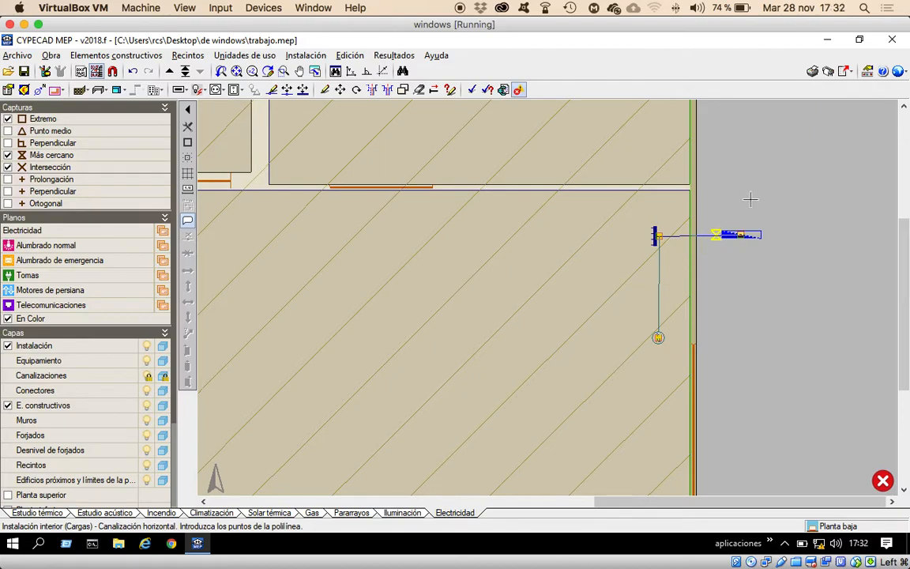
Start a new user-defined interior load type with the reference "cámara frigorífica" and the abbreviated reference "CF".
scroll(767, 179, up, 3)
scroll(774, 181, down, 5)
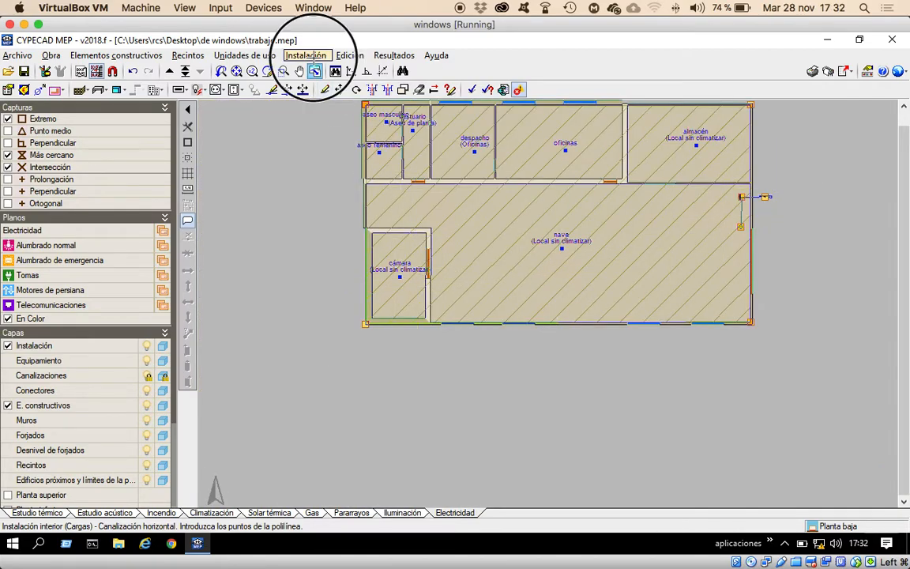
click(305, 55)
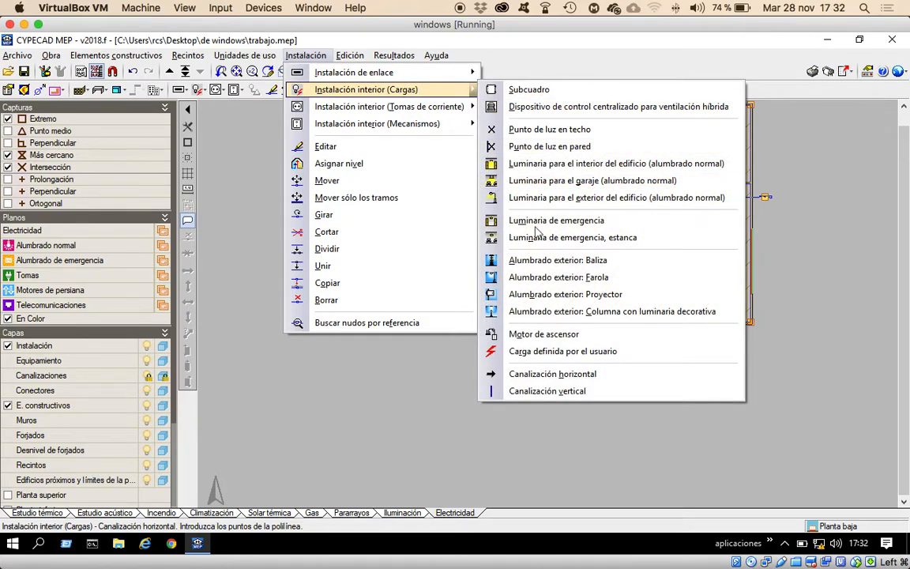
click(543, 351)
scroll(474, 225, down, 1)
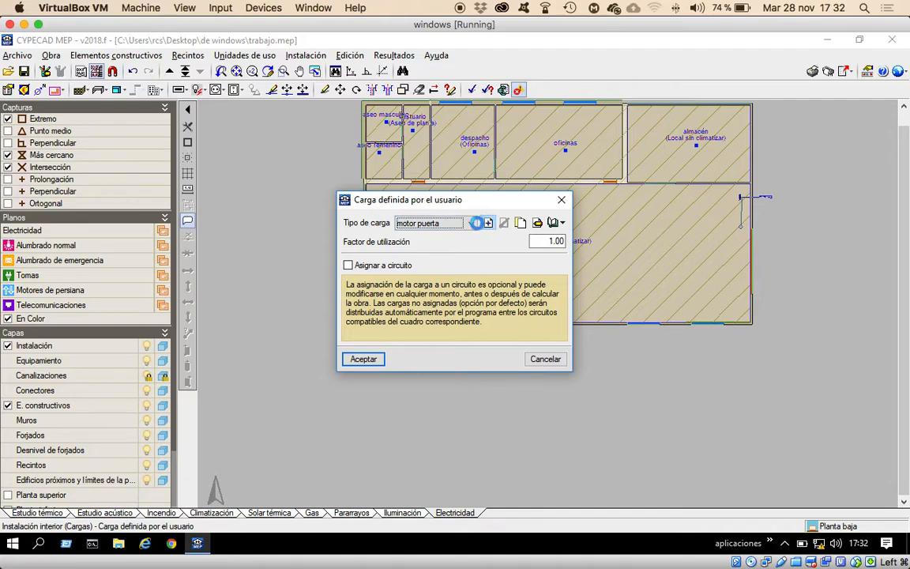
click(487, 223)
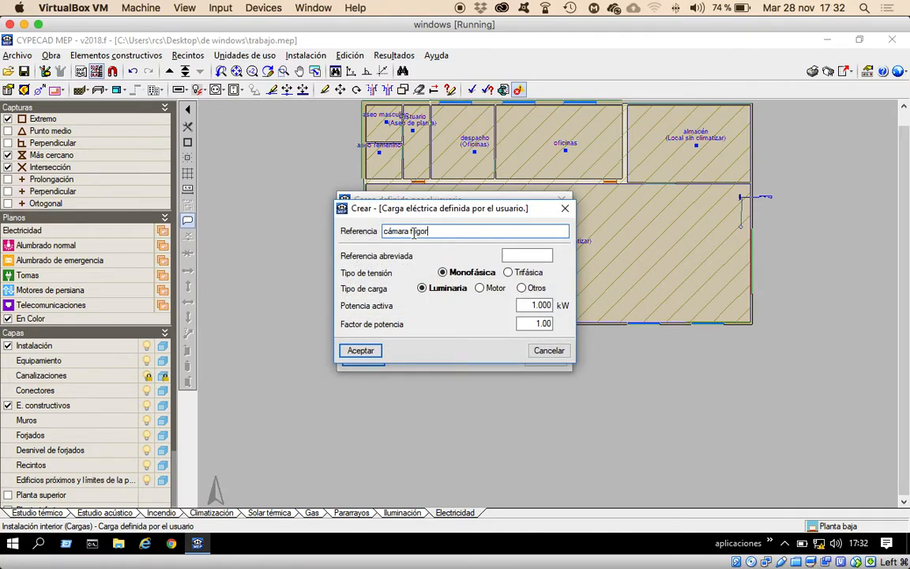
click(519, 254)
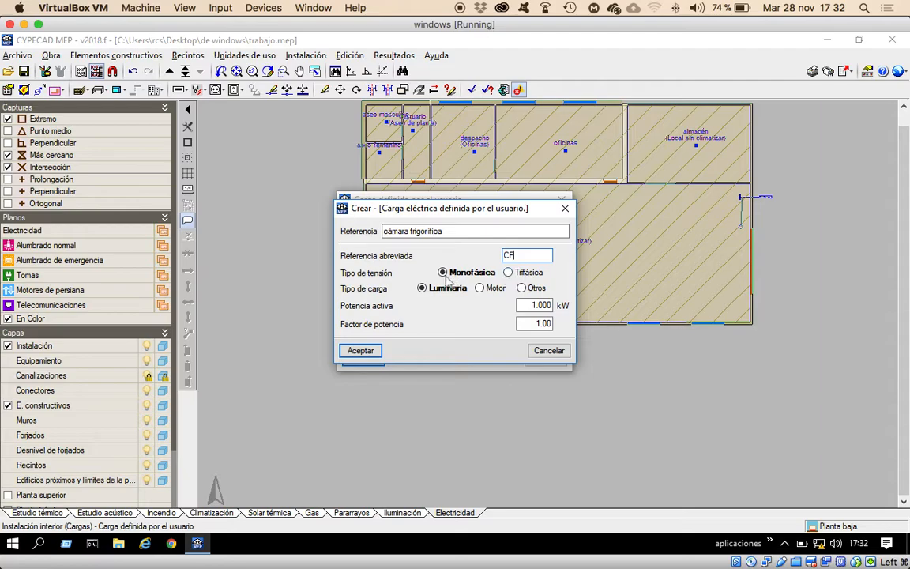
Define the cold room load as Trifásica, type Otros, with 23.000 kW active power.
click(509, 273)
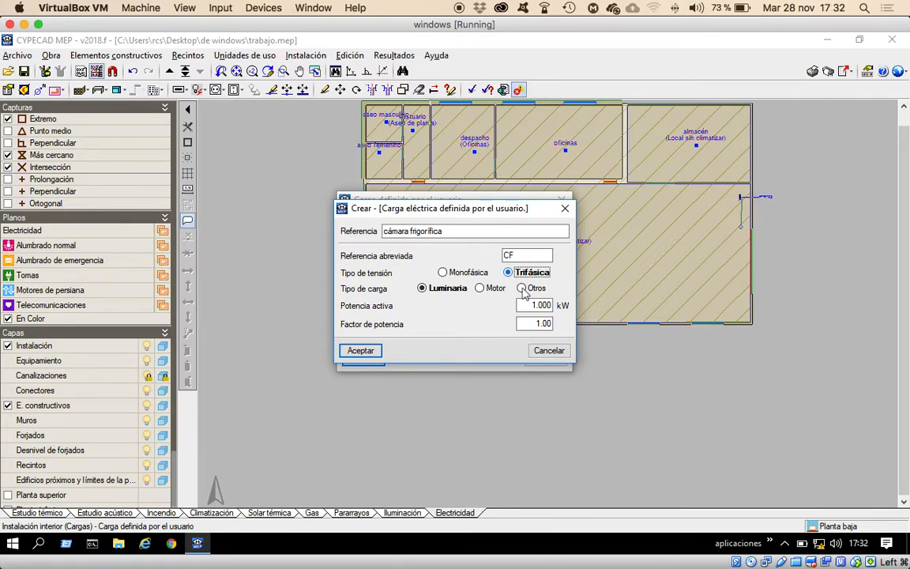
click(521, 288)
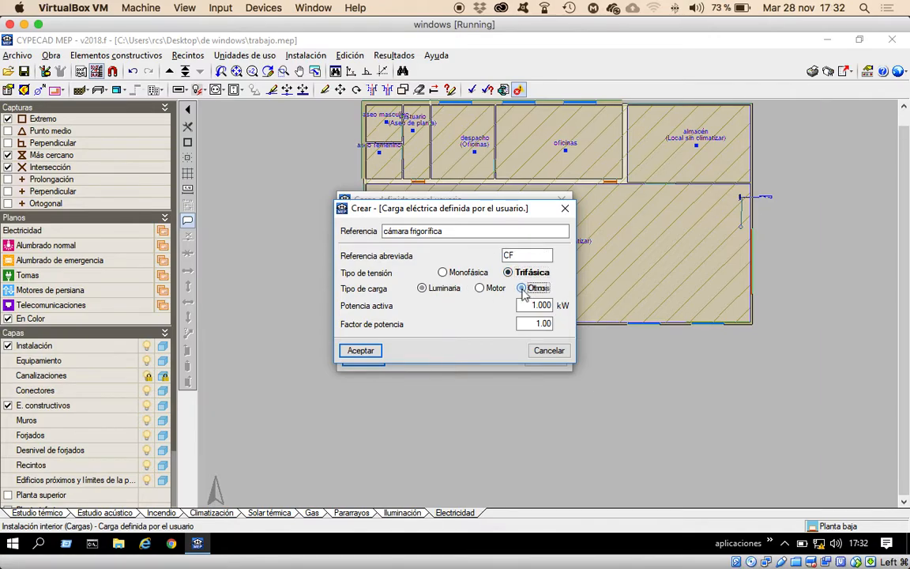
drag(532, 304, 535, 304)
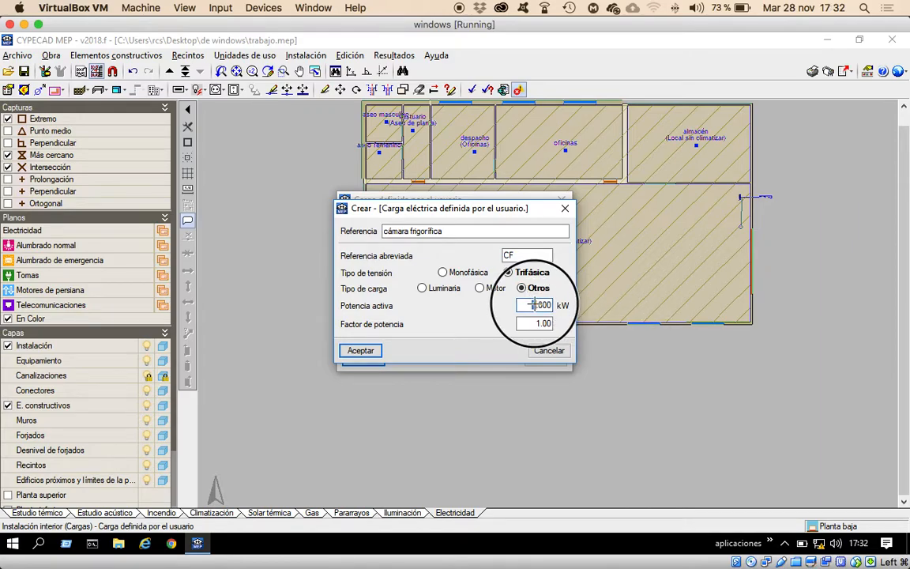
text(23)
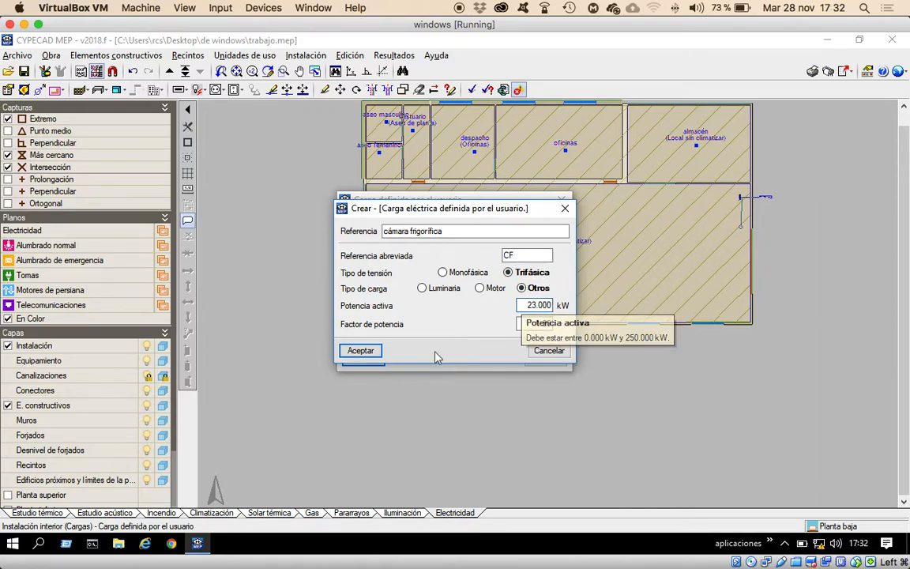
click(370, 354)
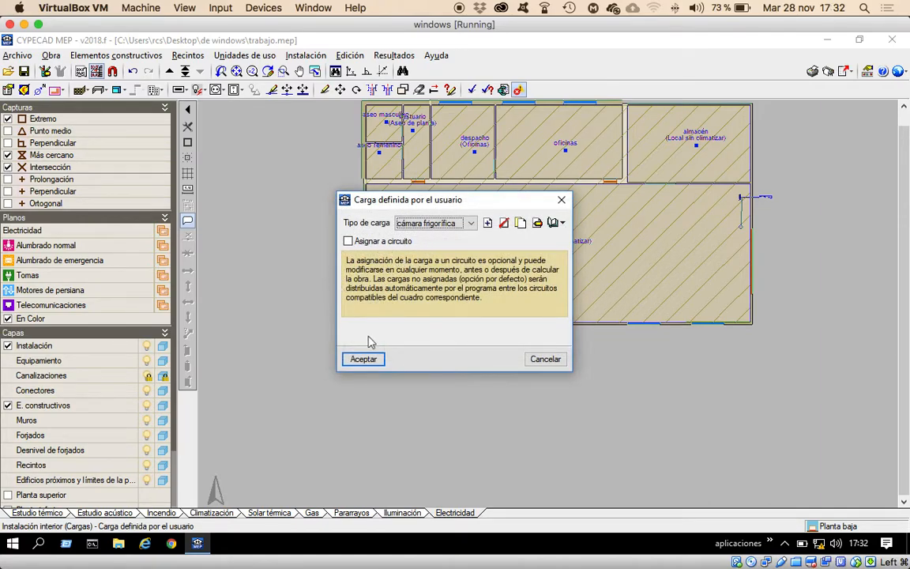
Place the cámara frigorífica load inside the cámara, in the corner beside its door, without assigning it to a circuit.
click(468, 225)
click(467, 225)
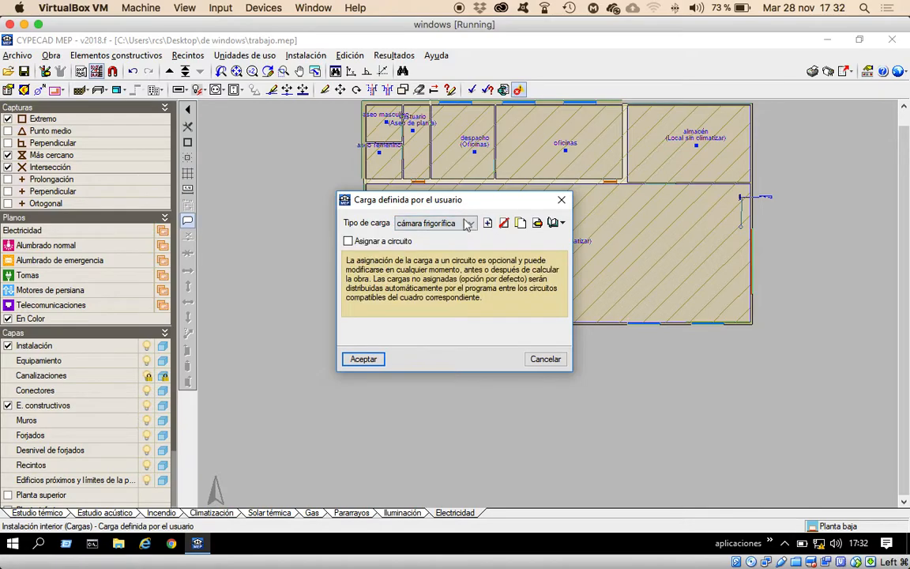
click(363, 359)
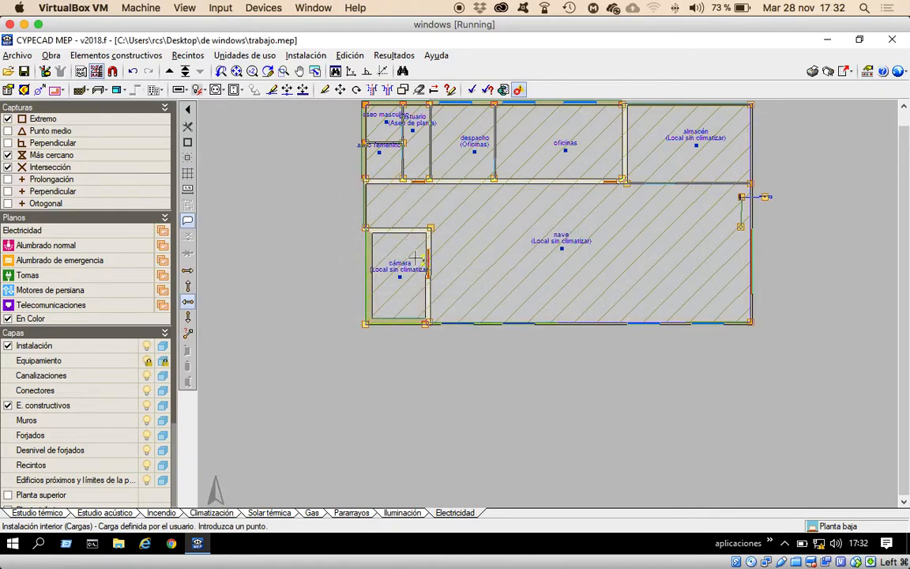
scroll(412, 251, up, 5)
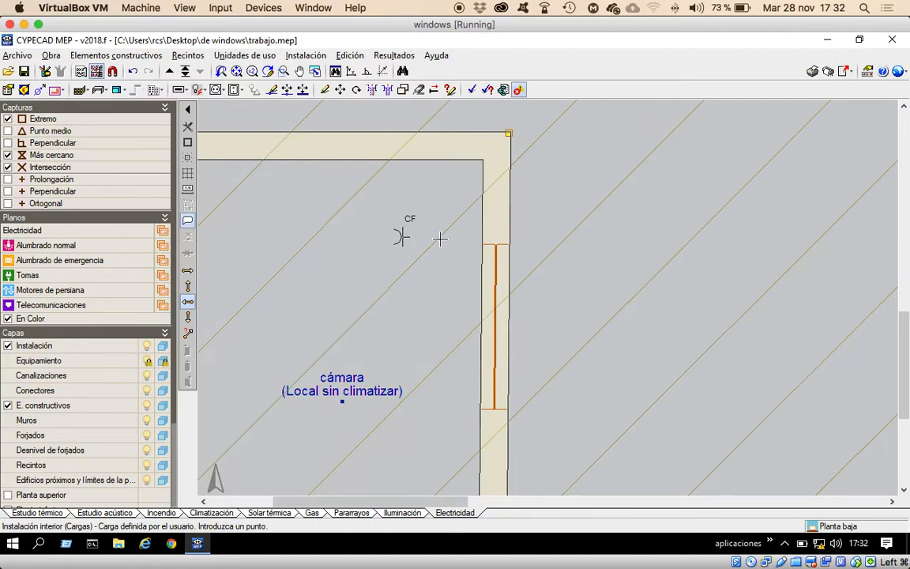
scroll(440, 238, down, 2)
click(458, 216)
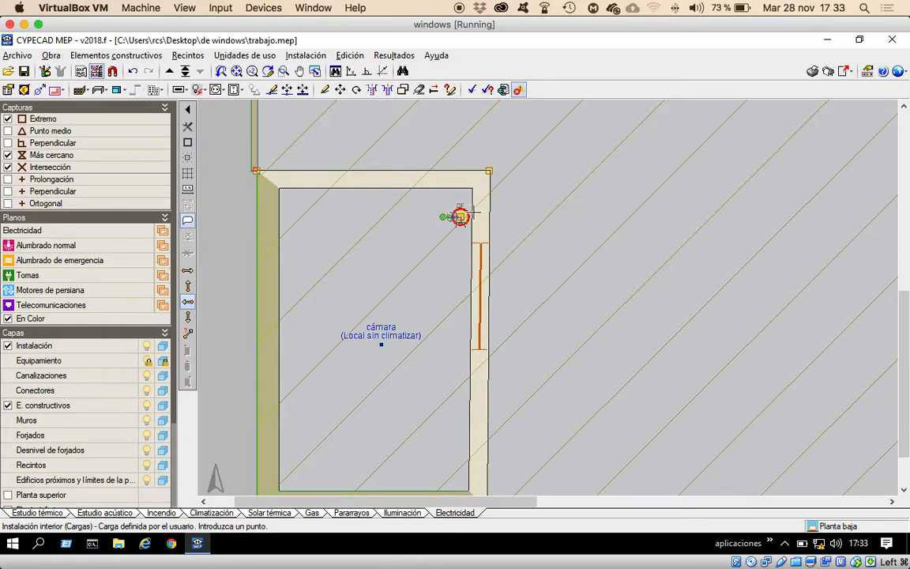
Draw an interior horizontal conduit, embedded in masonry with IP 545 flexible corrugated PVC tube, from the CF load along the nave's outer walls to the general panel.
scroll(453, 216, down, 6)
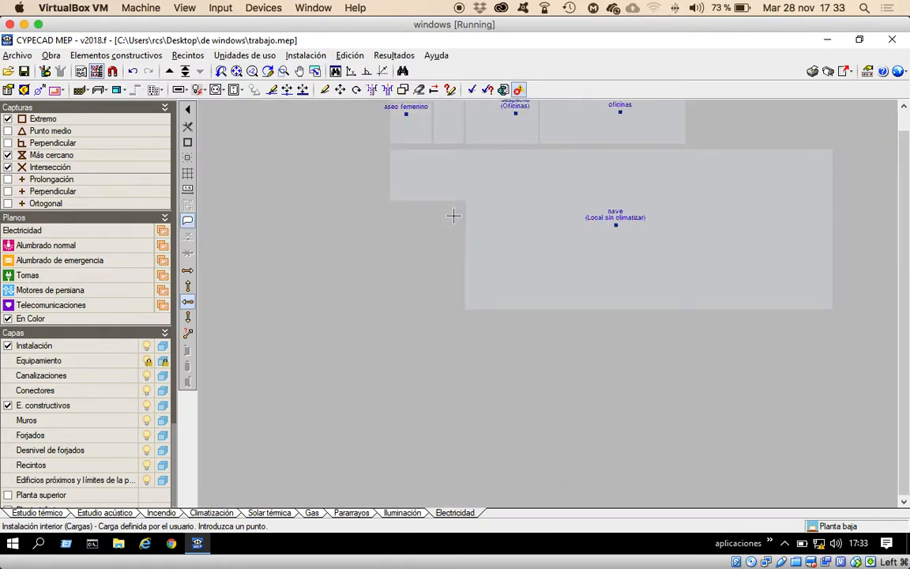
scroll(454, 216, up, 6)
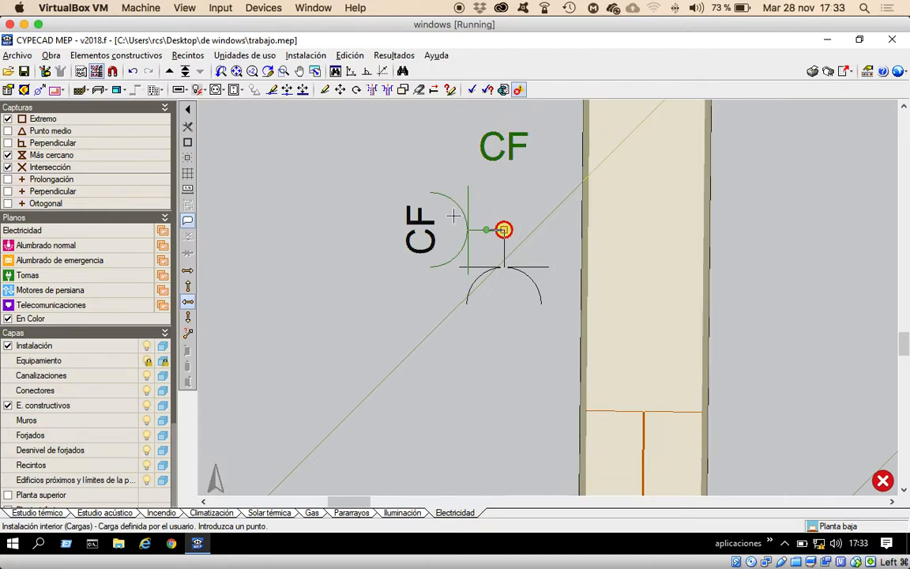
scroll(453, 216, down, 3)
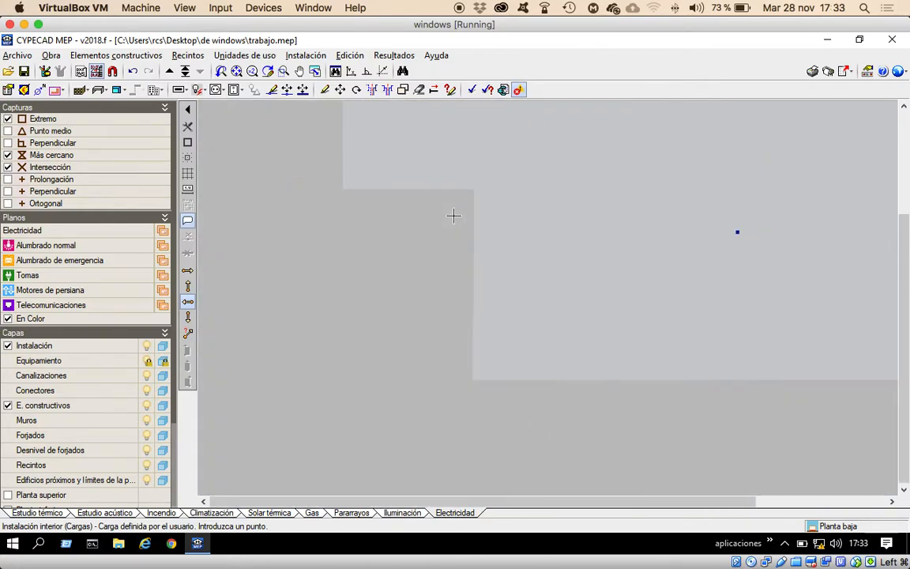
click(306, 55)
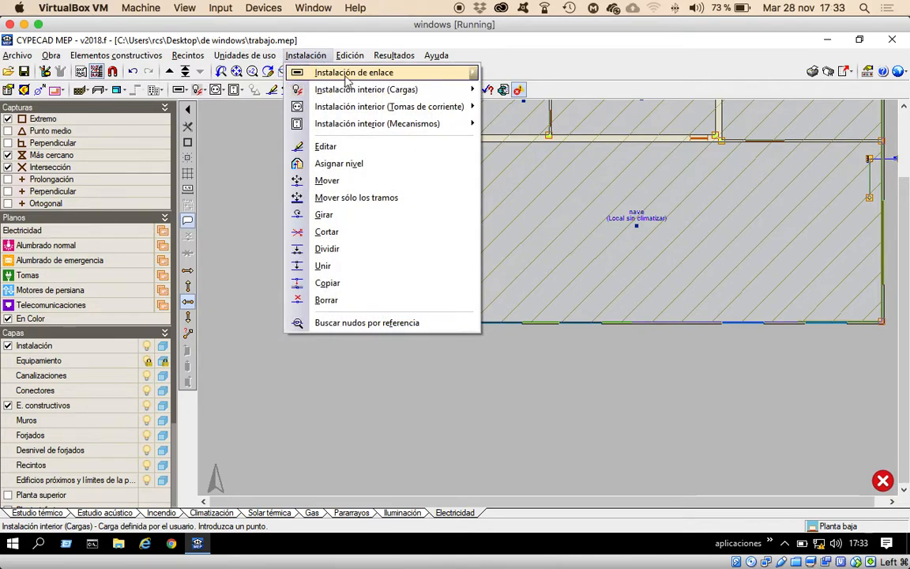
mouse_move(348, 88)
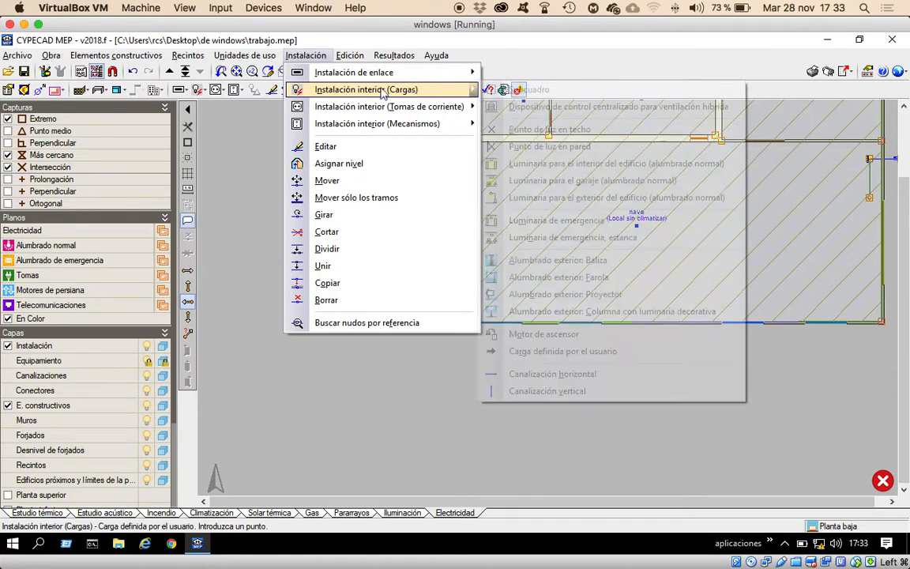
click(576, 380)
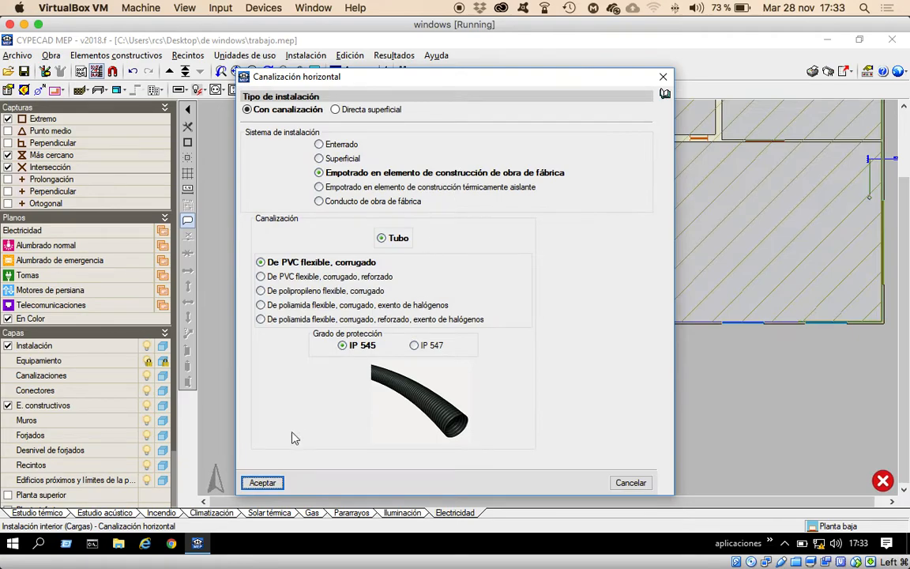
click(262, 482)
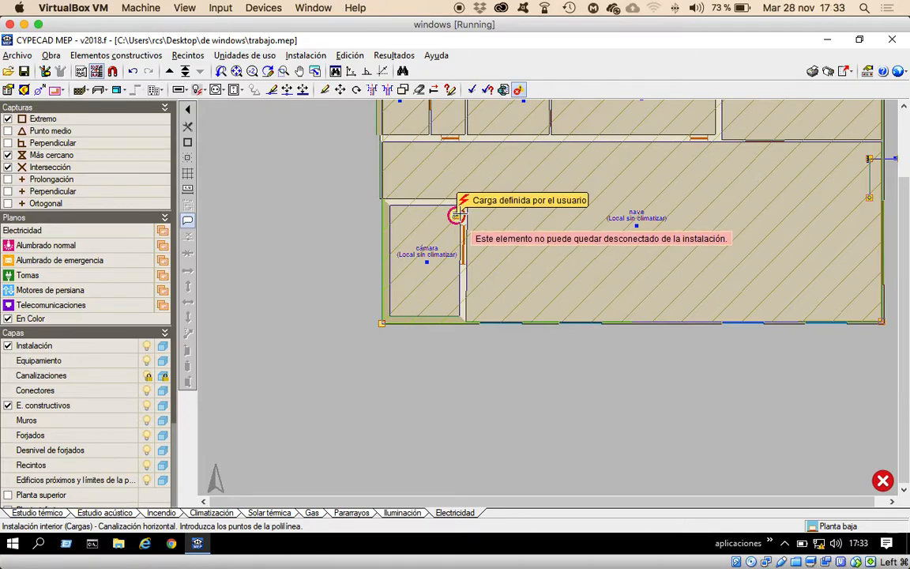
click(456, 215)
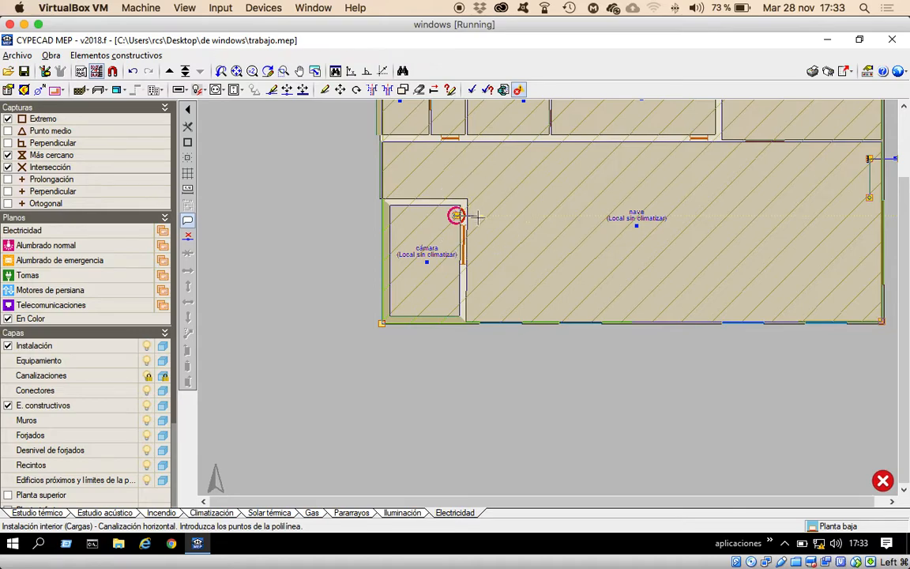
click(480, 307)
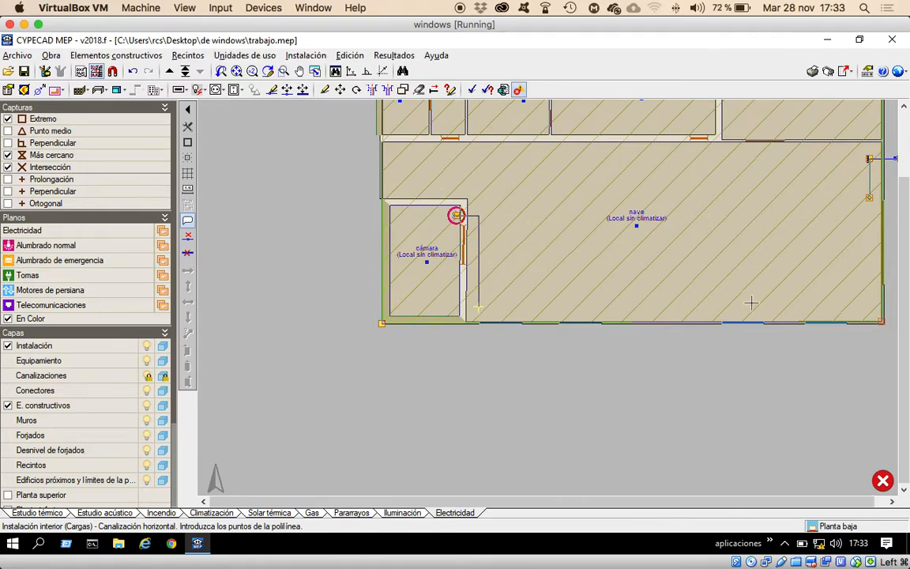
click(864, 306)
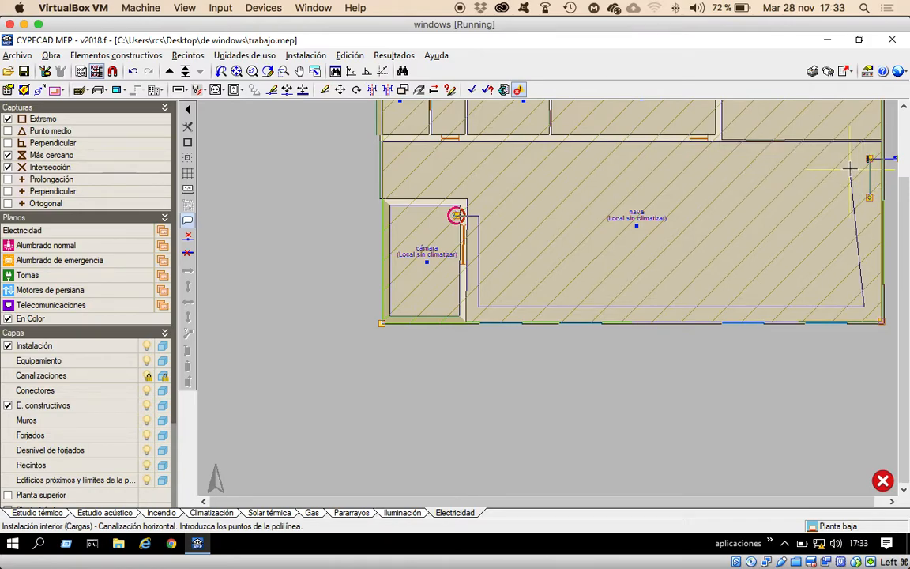
click(368, 71)
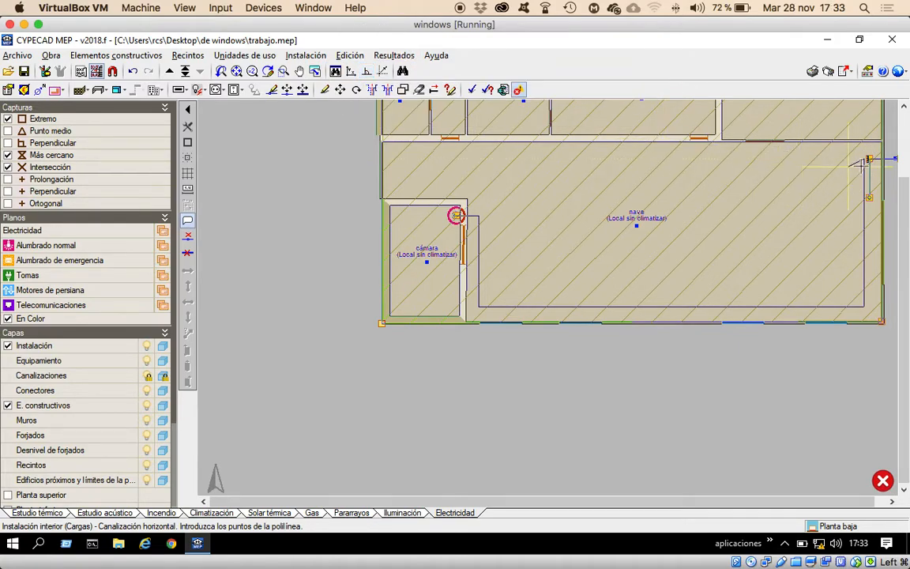
click(868, 159)
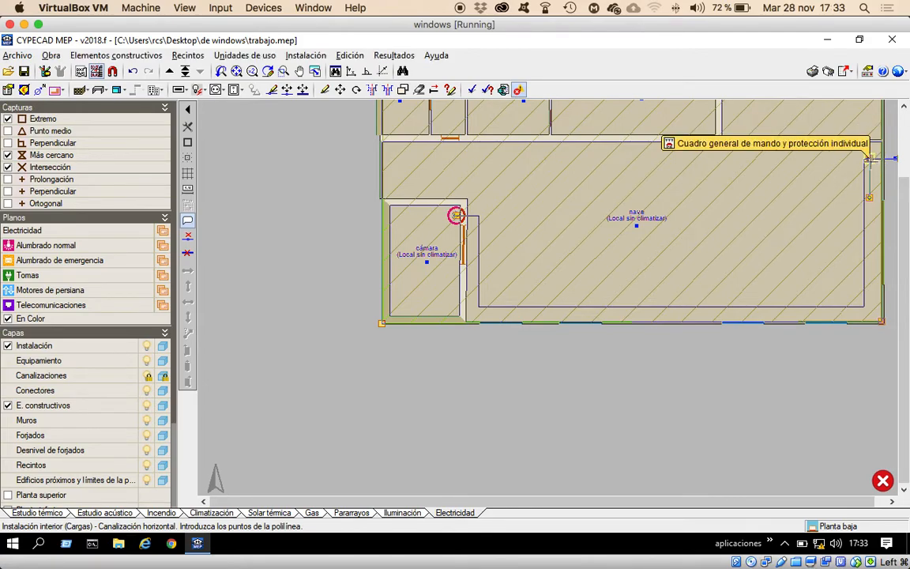
right_click(868, 158)
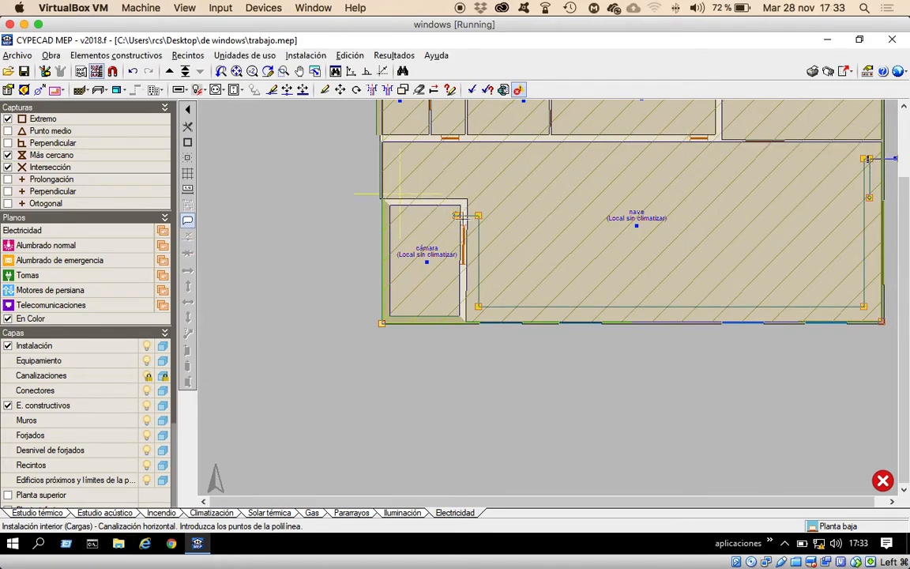
Start a new subpanel (Subcuadro) for the interior installation loads.
click(314, 57)
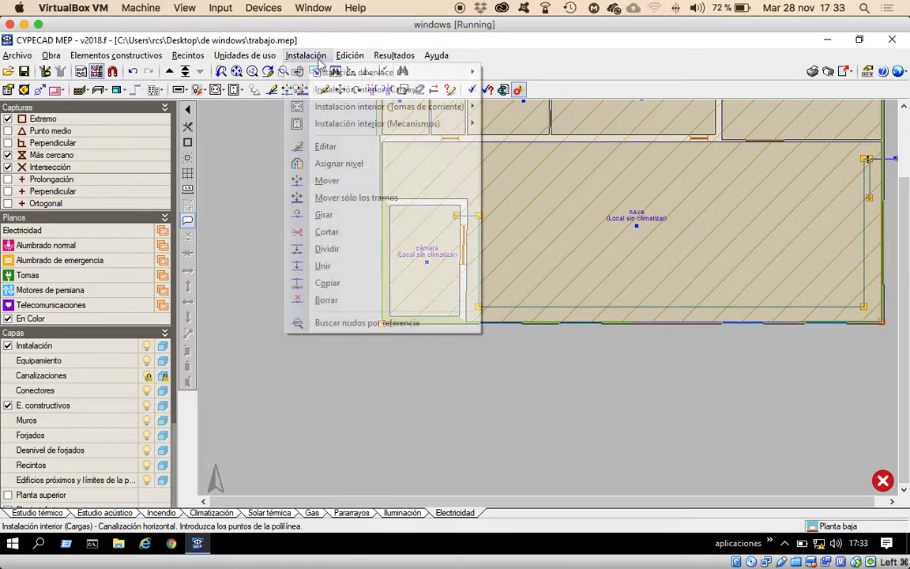
mouse_move(325, 92)
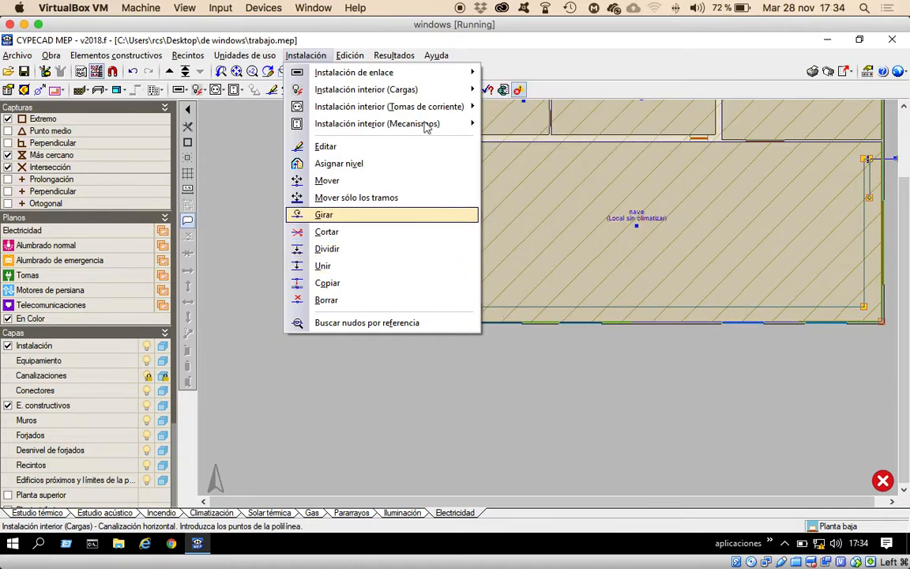
mouse_move(466, 89)
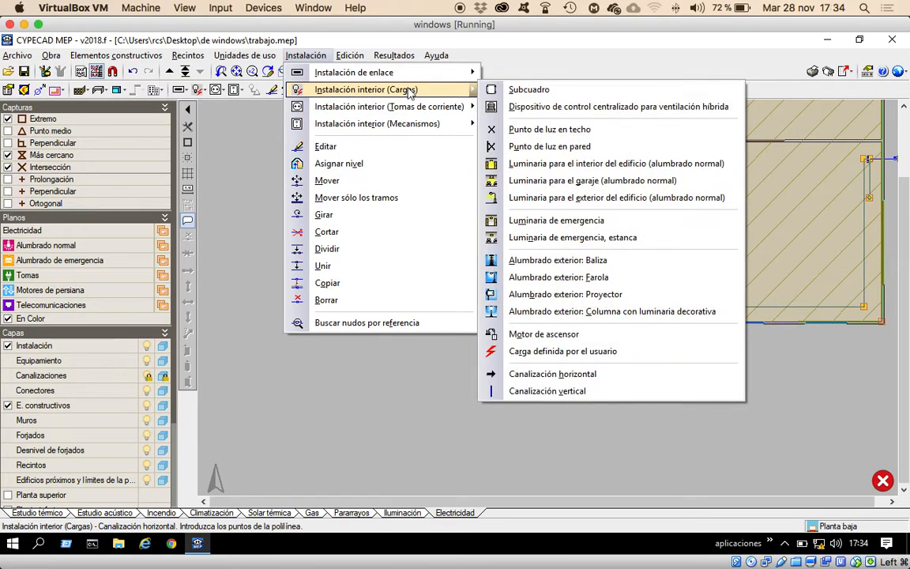
click(542, 91)
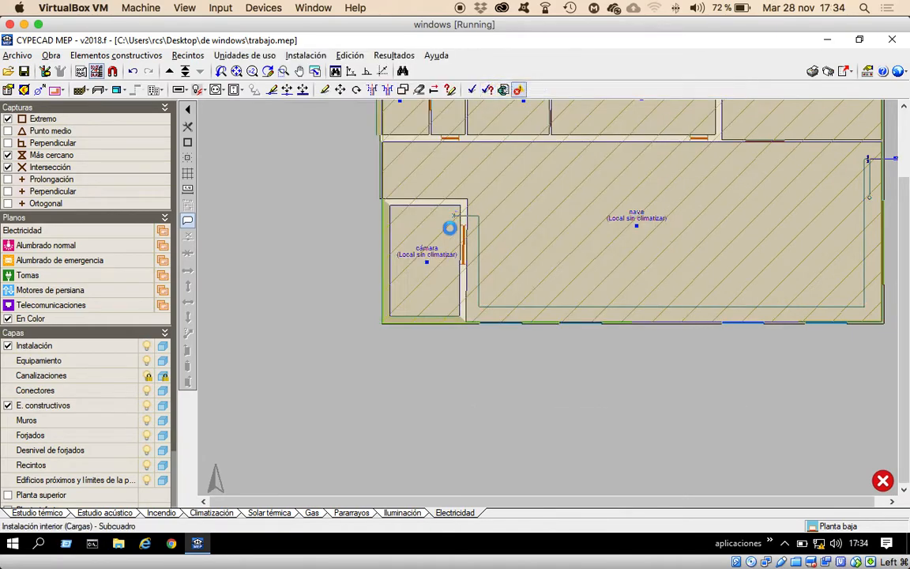
drag(488, 184, 473, 320)
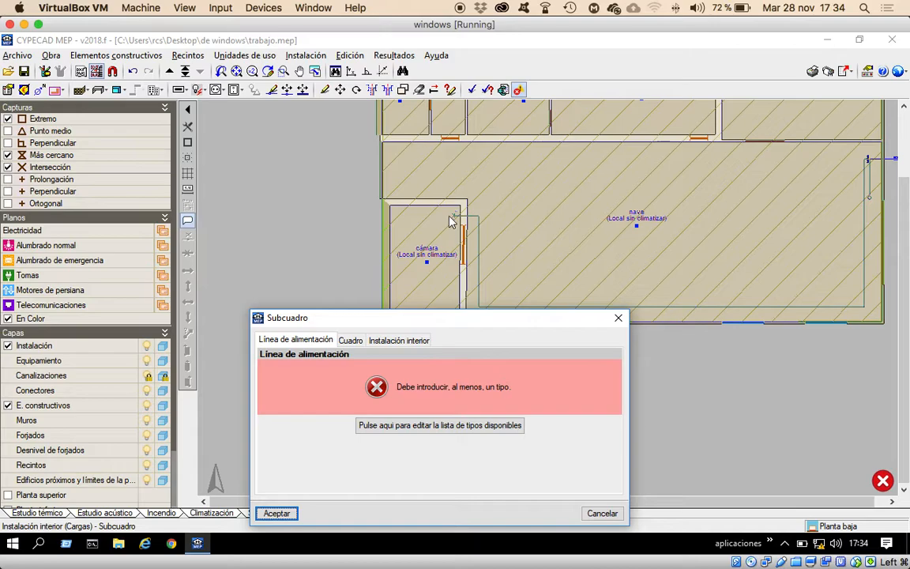
drag(442, 315, 421, 251)
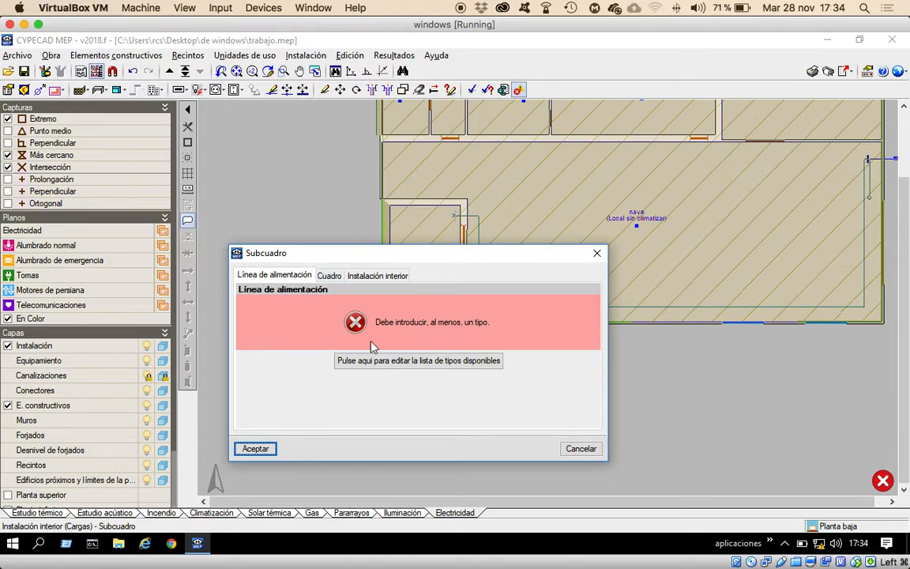
Define the subpanel's supply line type as 0,6/1 kV multicore copper RV-K cable with cross-linked polyethylene insulation, PVC inner sheath and no armour.
click(388, 361)
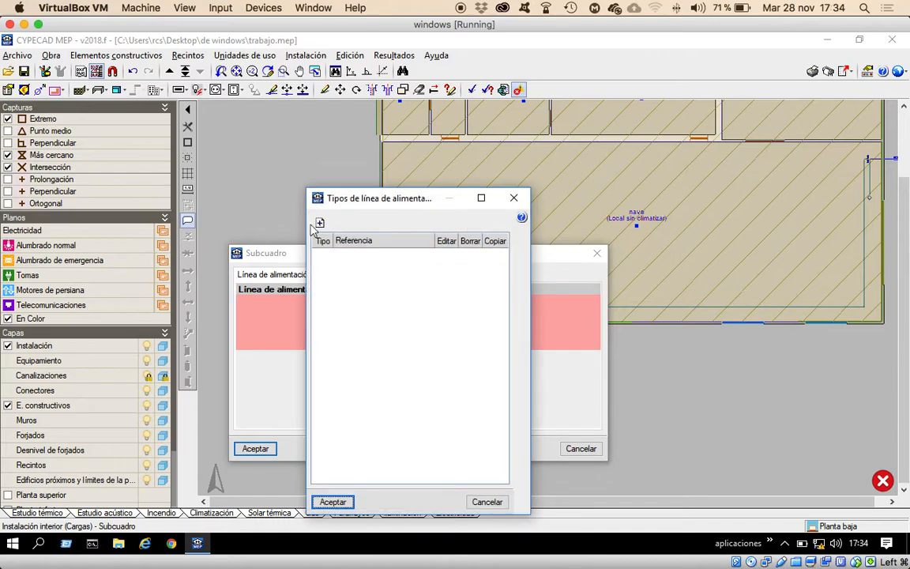
click(319, 224)
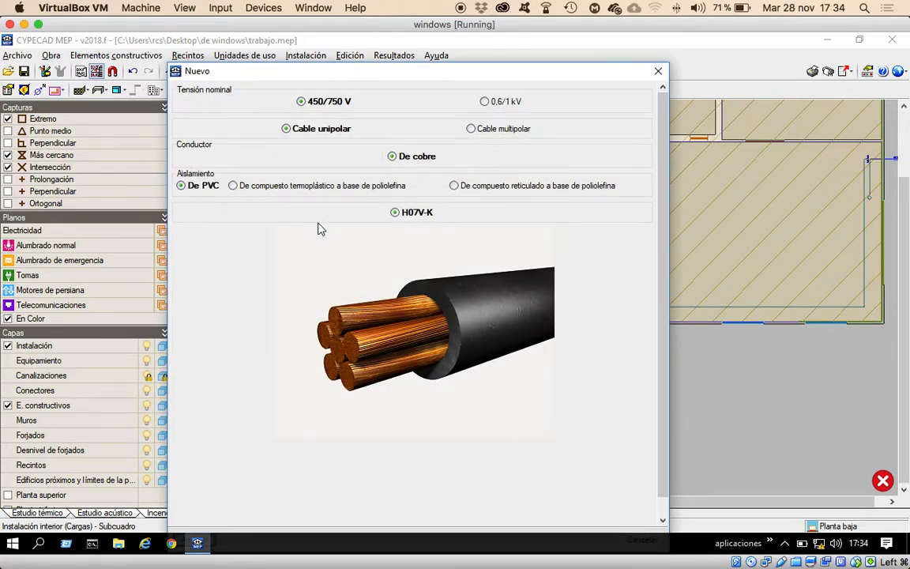
click(484, 103)
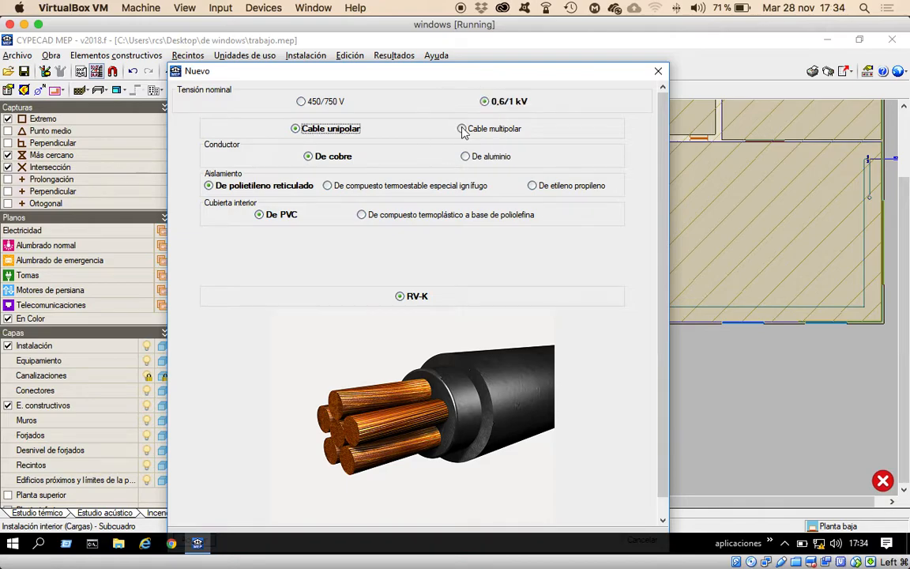
click(462, 130)
drag(465, 76, 464, 295)
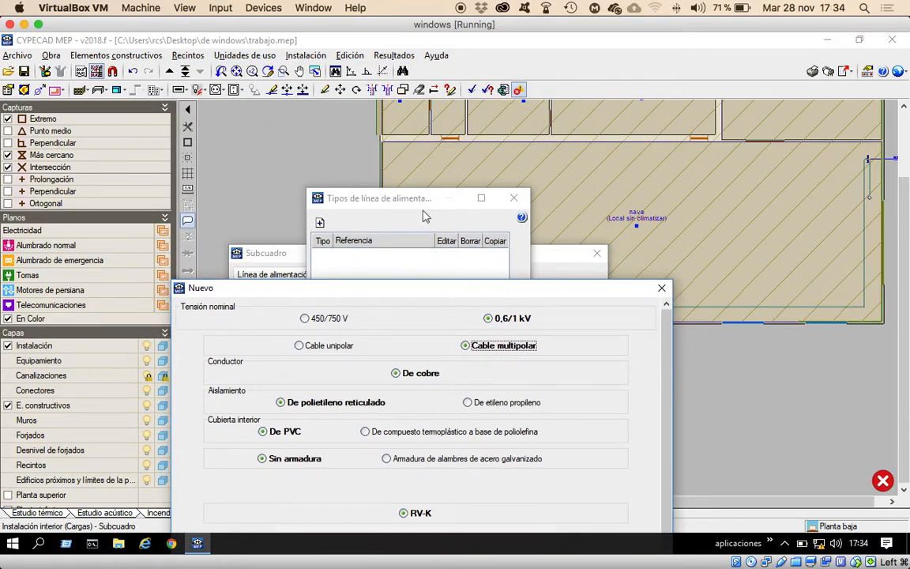
drag(380, 288, 407, 118)
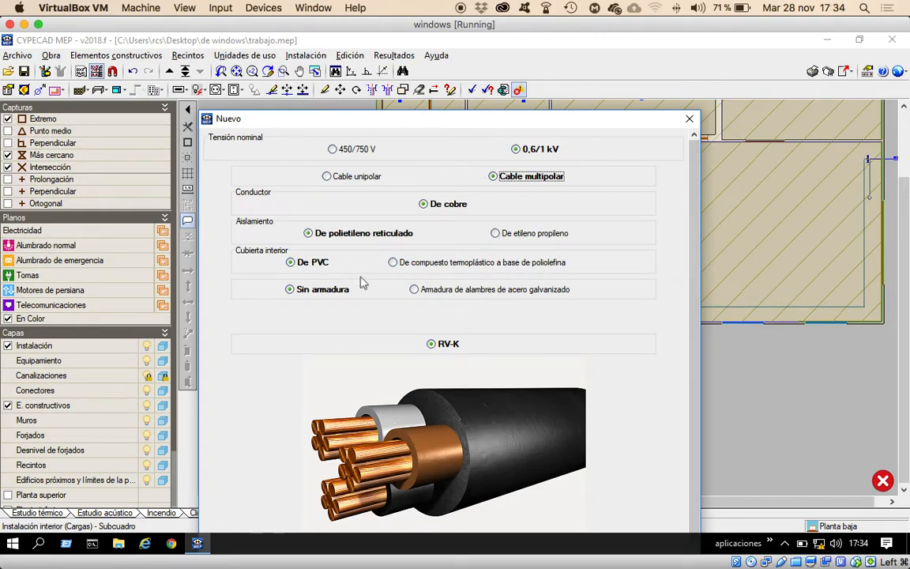
drag(414, 120, 414, 16)
click(229, 531)
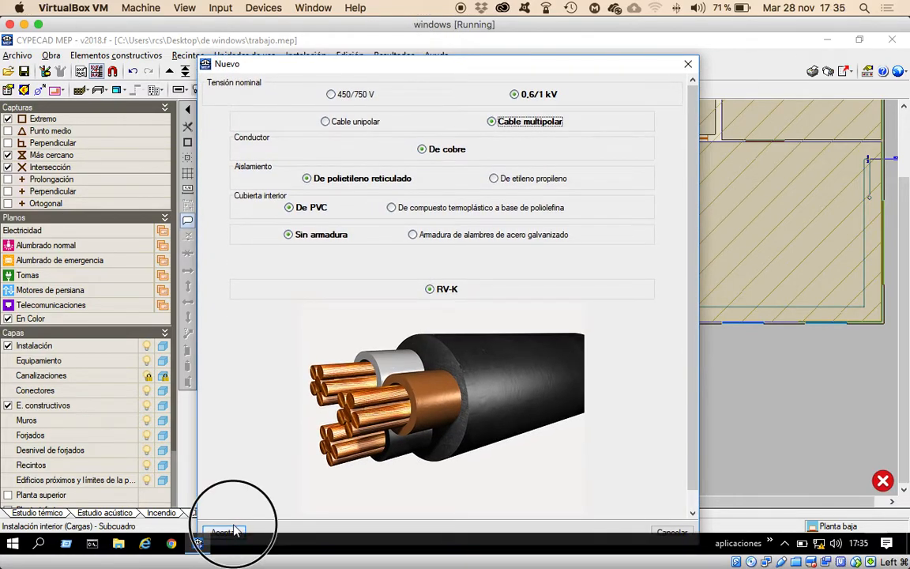
click(332, 502)
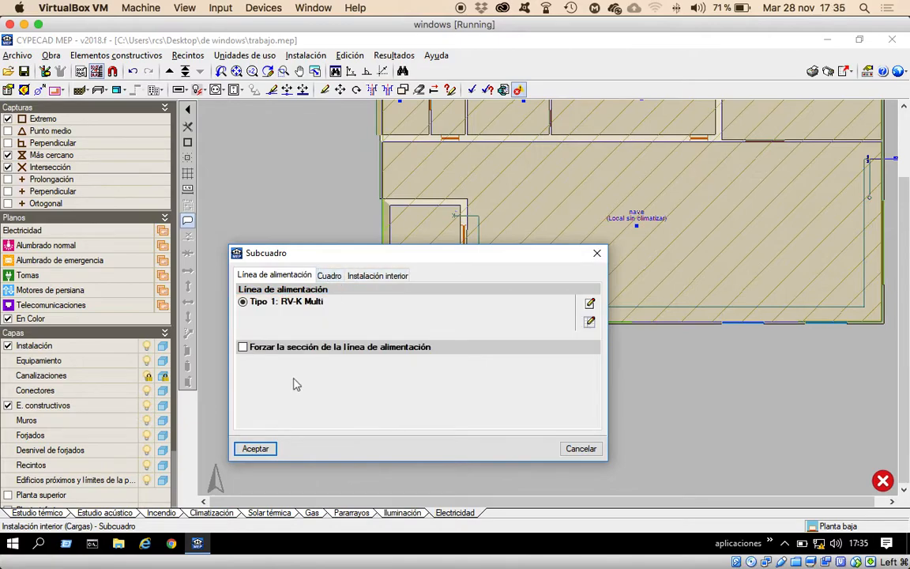
Accept the subpanel with no forced supply section and its panel and interior options unticked, and place it inside the cámara beside the CF load.
click(269, 349)
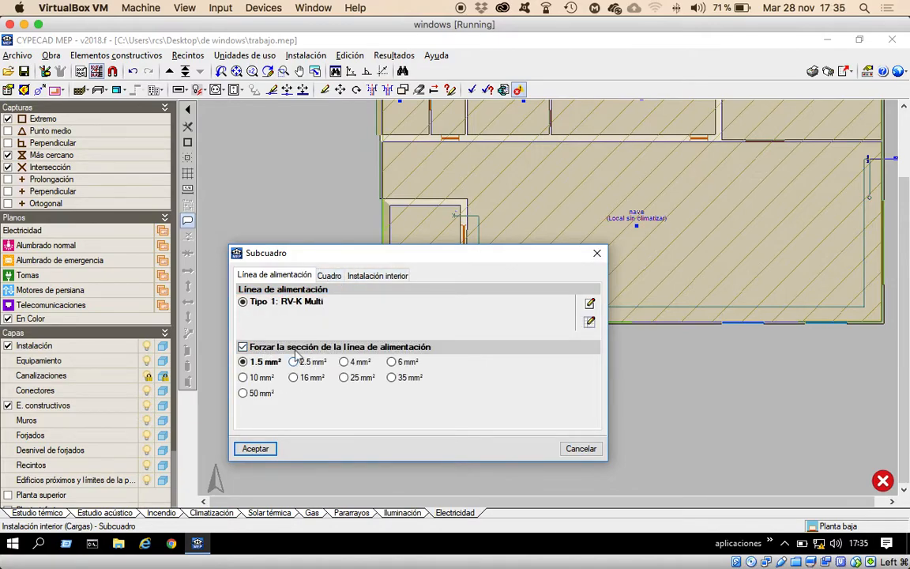
click(299, 350)
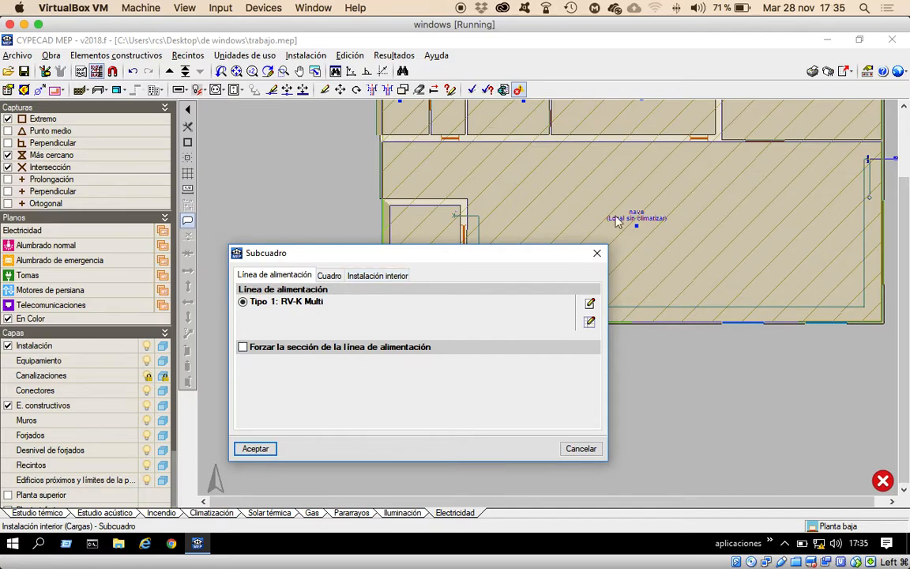
click(327, 276)
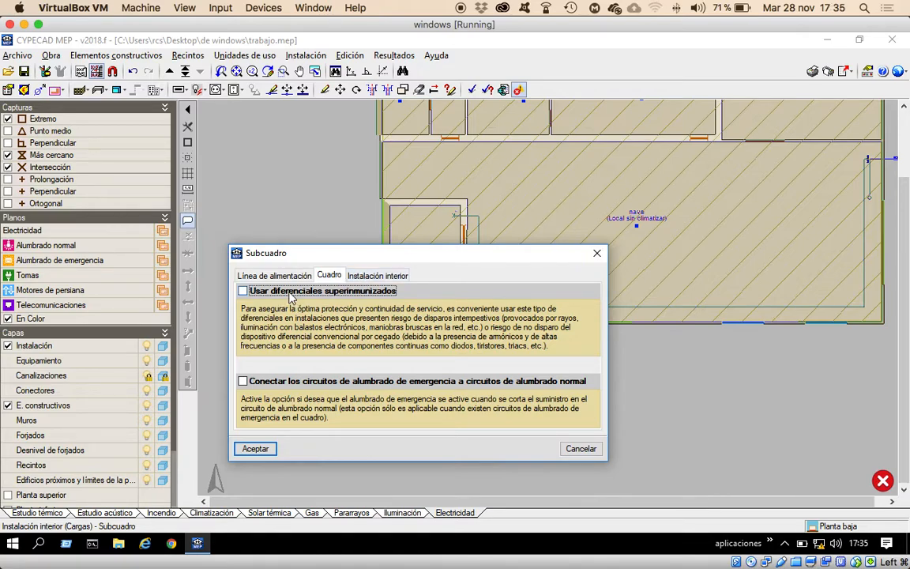
click(360, 278)
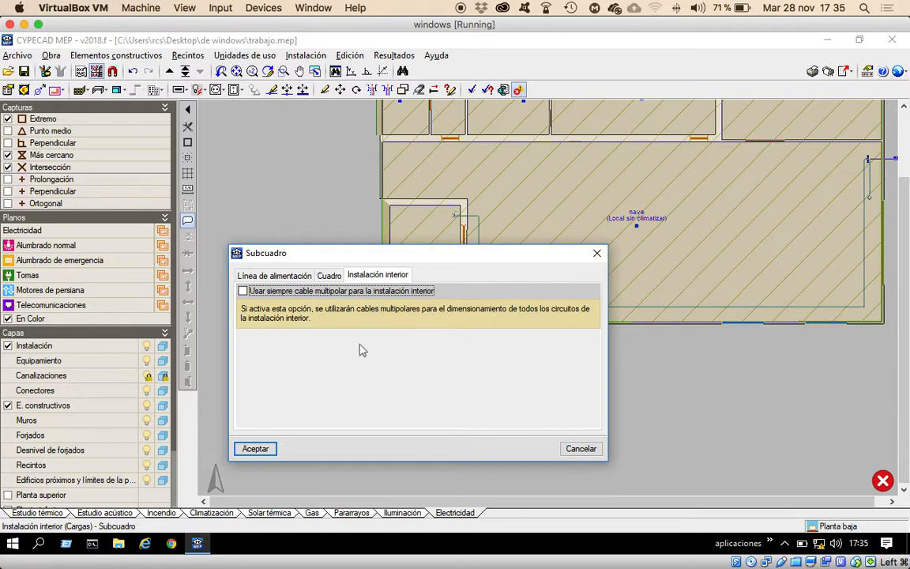
click(255, 449)
scroll(454, 215, up, 3)
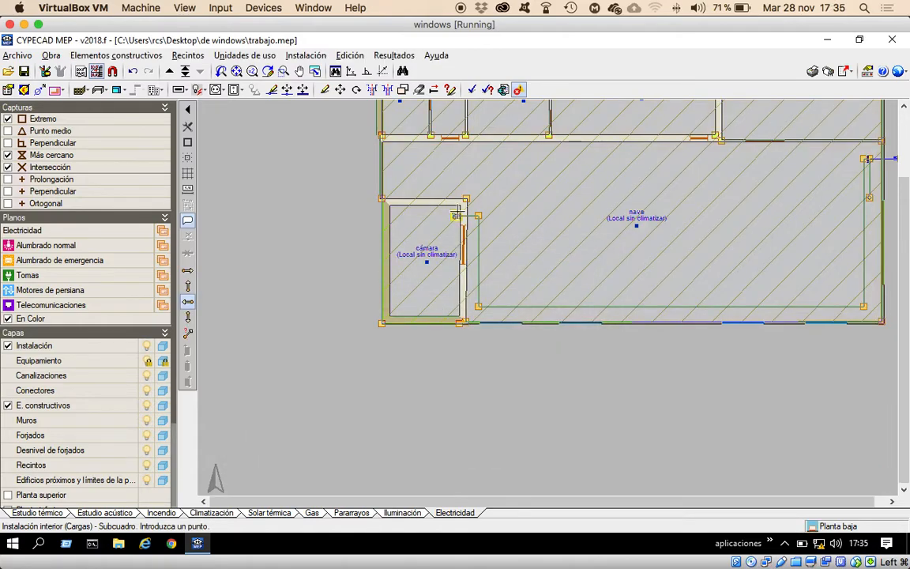
scroll(450, 215, up, 2)
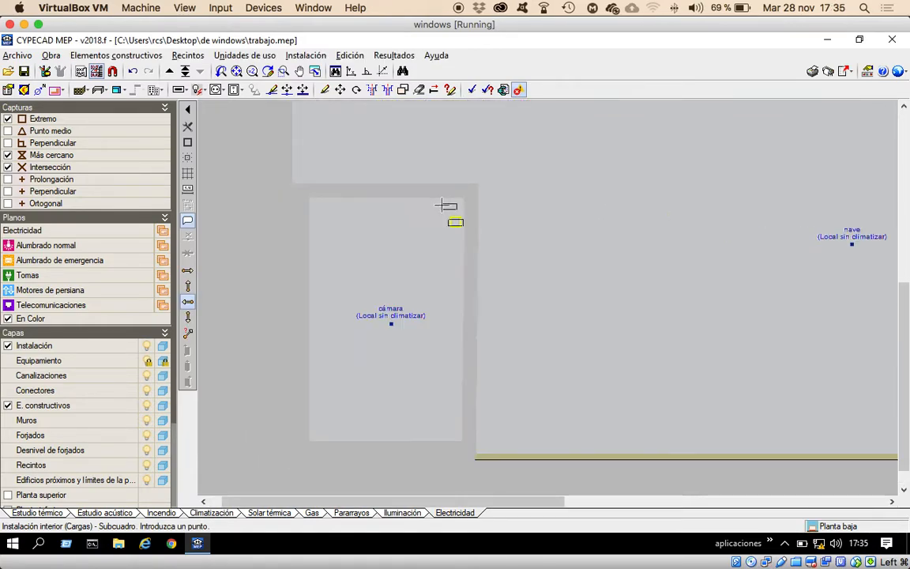
scroll(441, 206, up, 2)
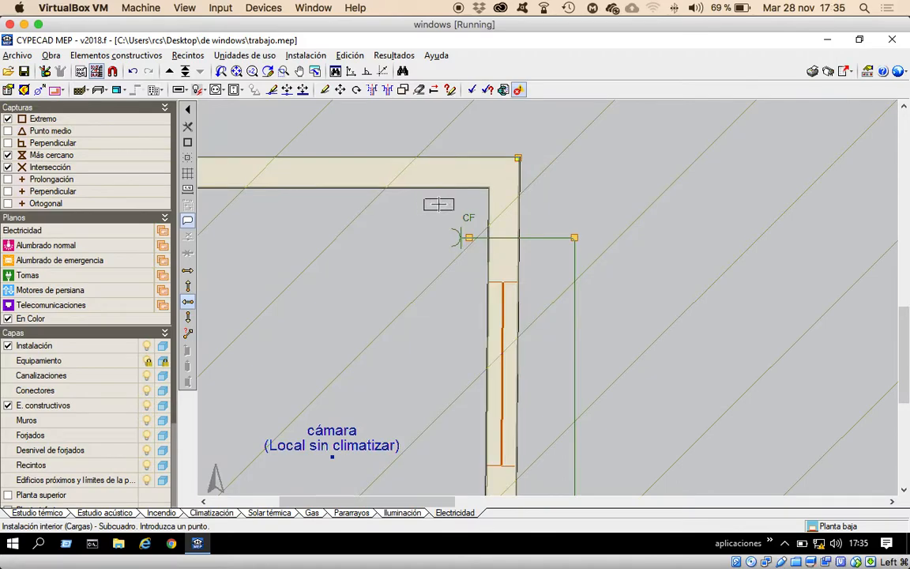
click(438, 204)
Delete the CF load at the end of the conduit inside the cámara.
click(419, 89)
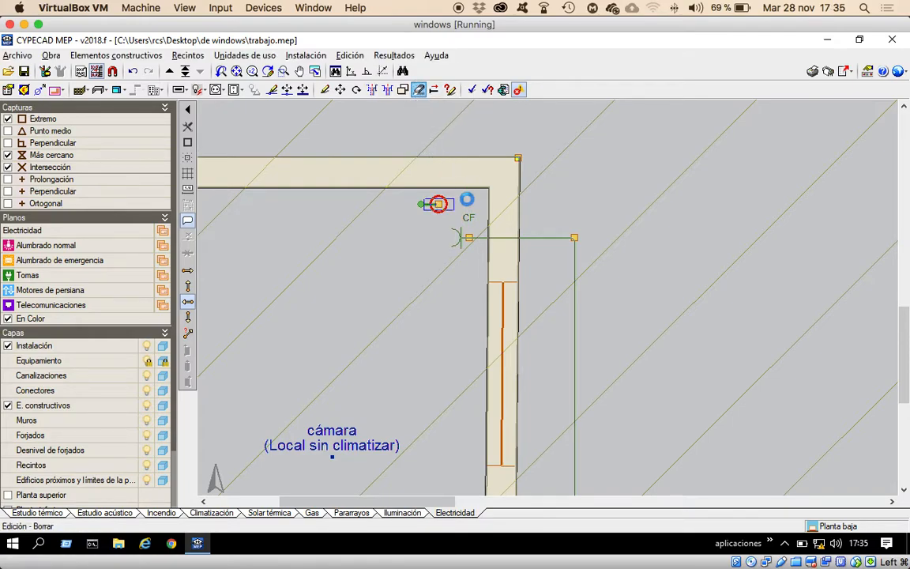
click(393, 441)
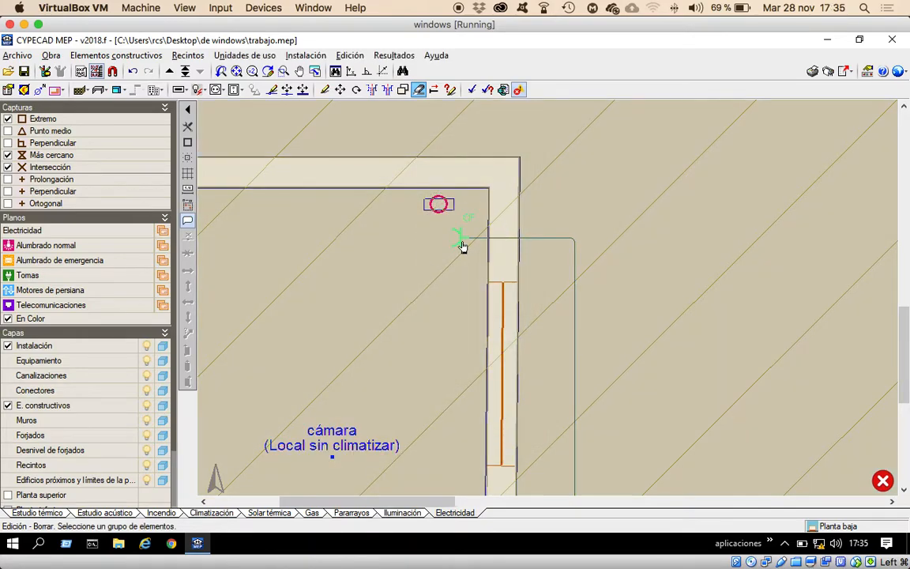
click(464, 240)
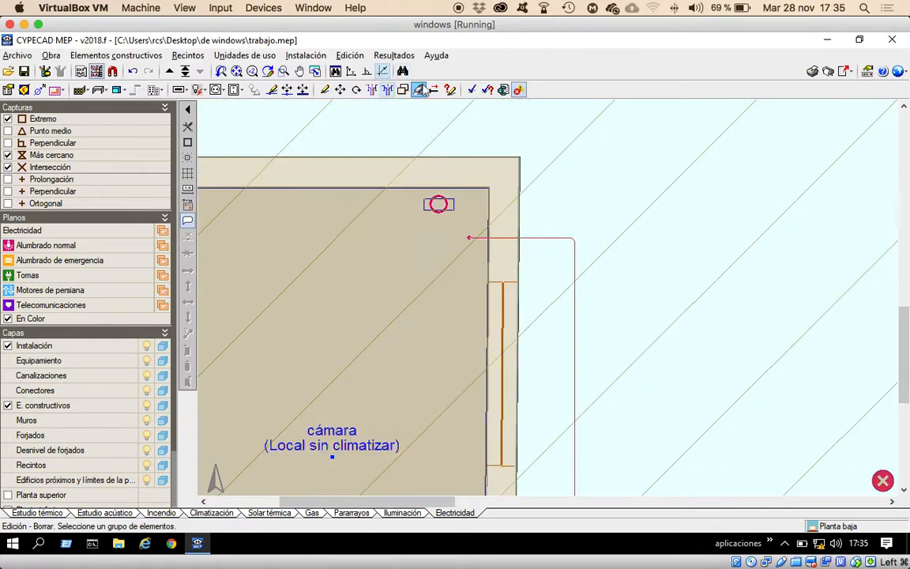
Move the subpanel inside the cámara onto the free end of the conduit.
click(286, 89)
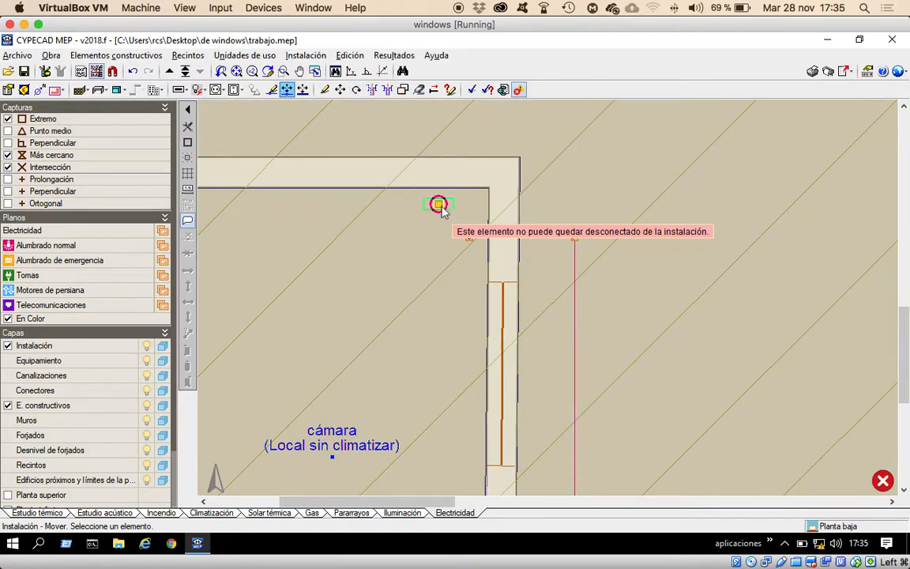
click(438, 204)
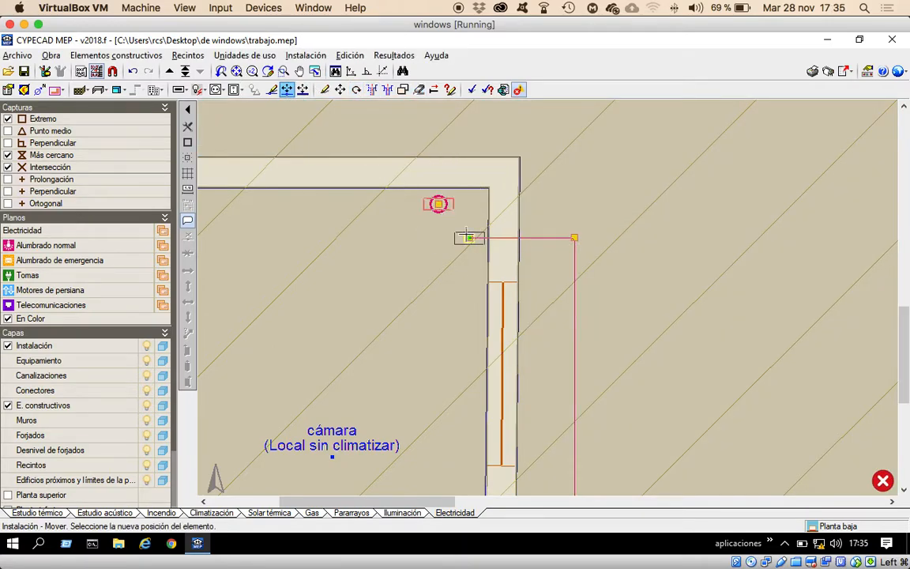
click(467, 241)
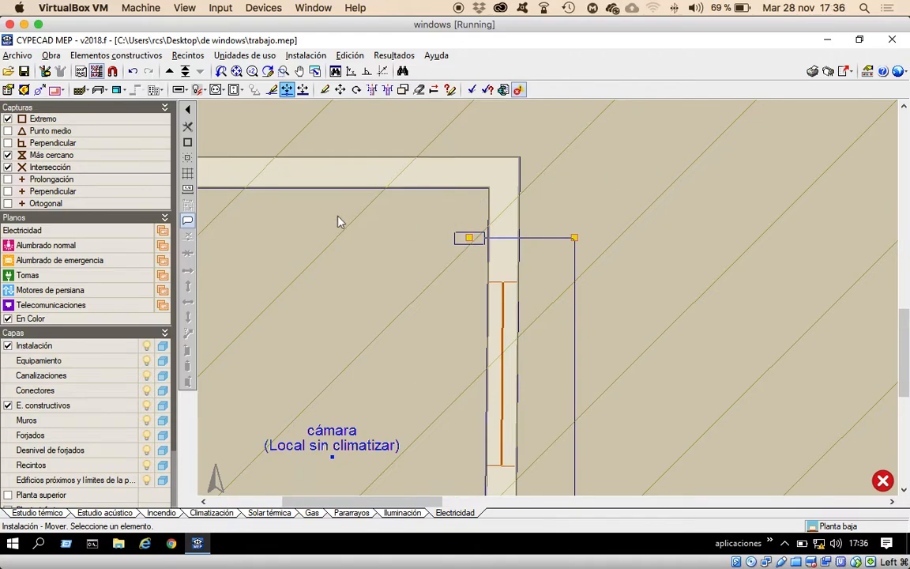
Examine the conduit run from the subpanel in the cámara to its connection at the general panel.
scroll(332, 220, up, 3)
scroll(329, 221, down, 3)
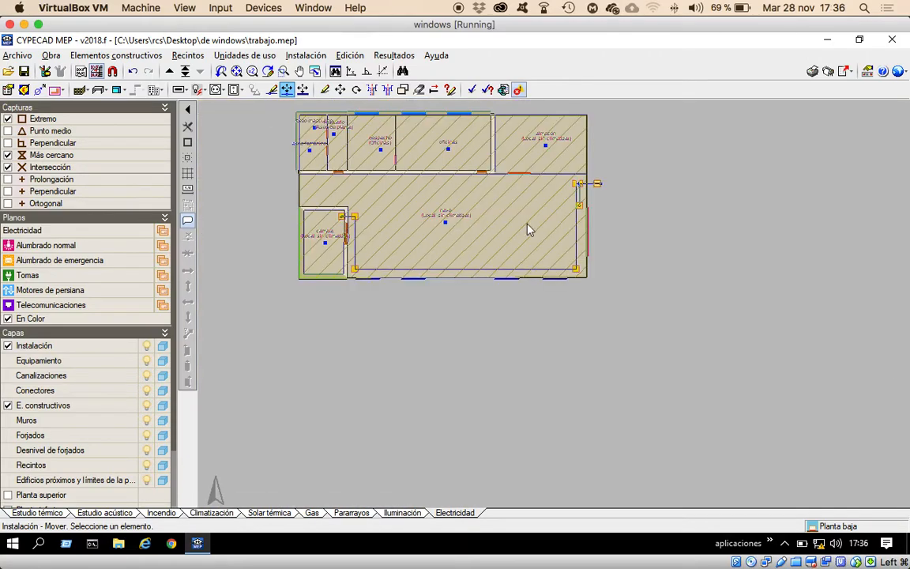
scroll(582, 190, up, 3)
scroll(582, 191, up, 4)
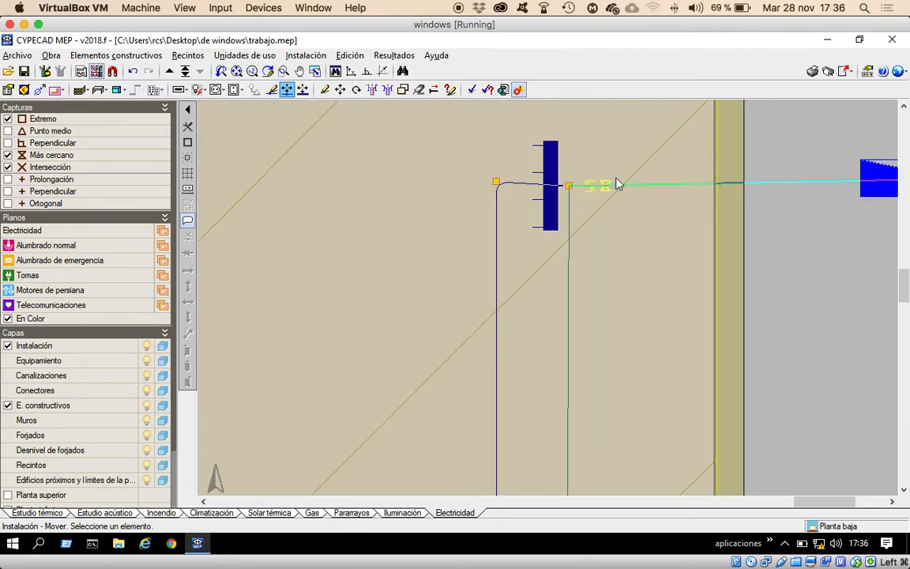
scroll(620, 182, down, 5)
scroll(624, 190, down, 2)
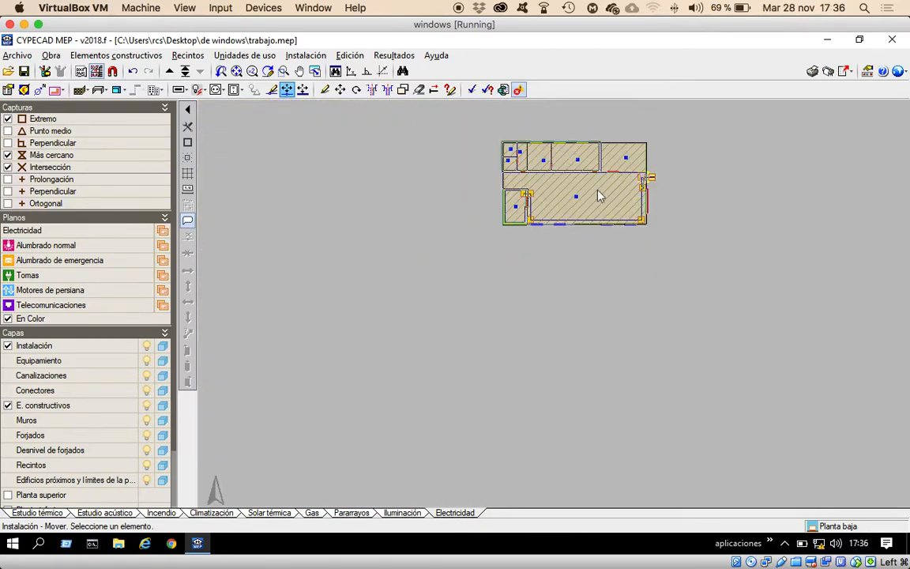
scroll(545, 199, up, 5)
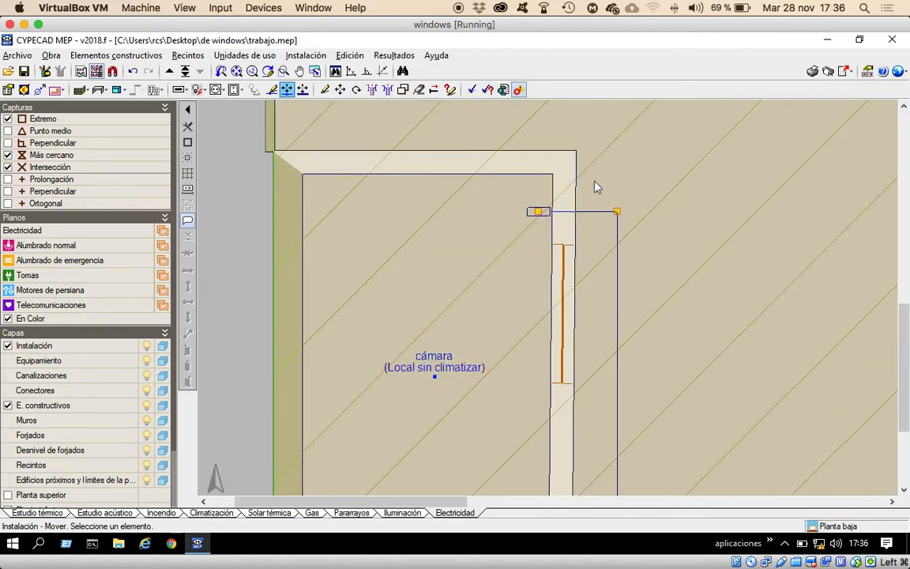
Place a cámara frigorífica load, pointing downwards and not assigned to a circuit, inside the cámara between its upper wall and the subpanel.
click(308, 56)
mouse_move(466, 90)
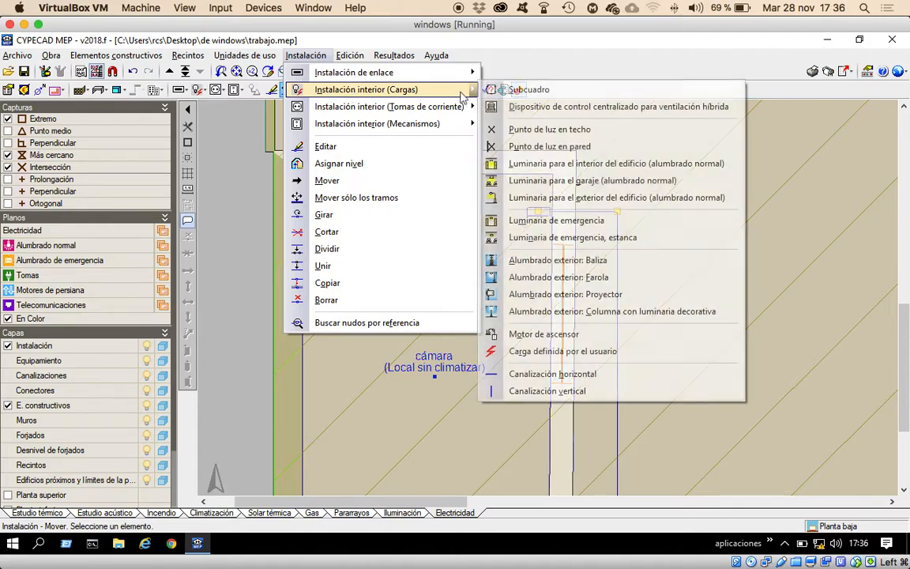
click(554, 360)
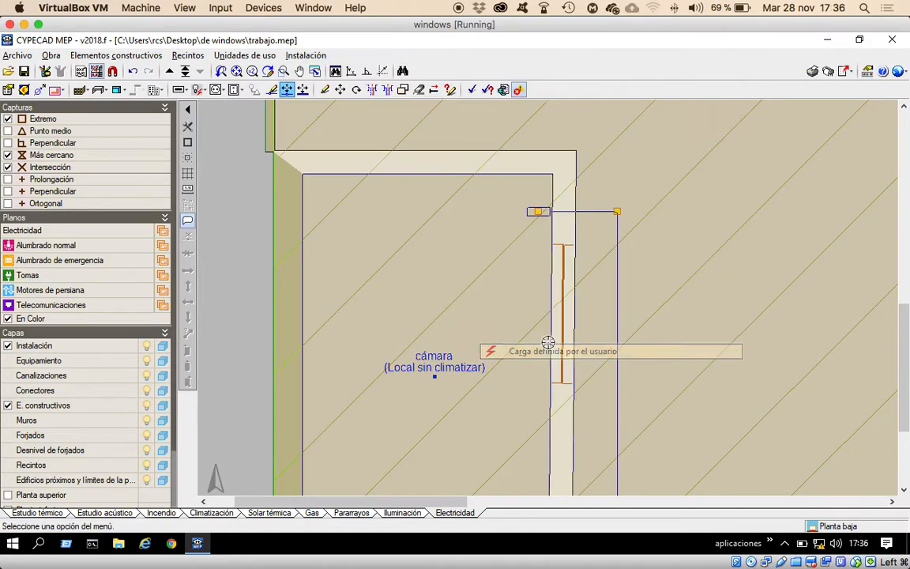
click(557, 352)
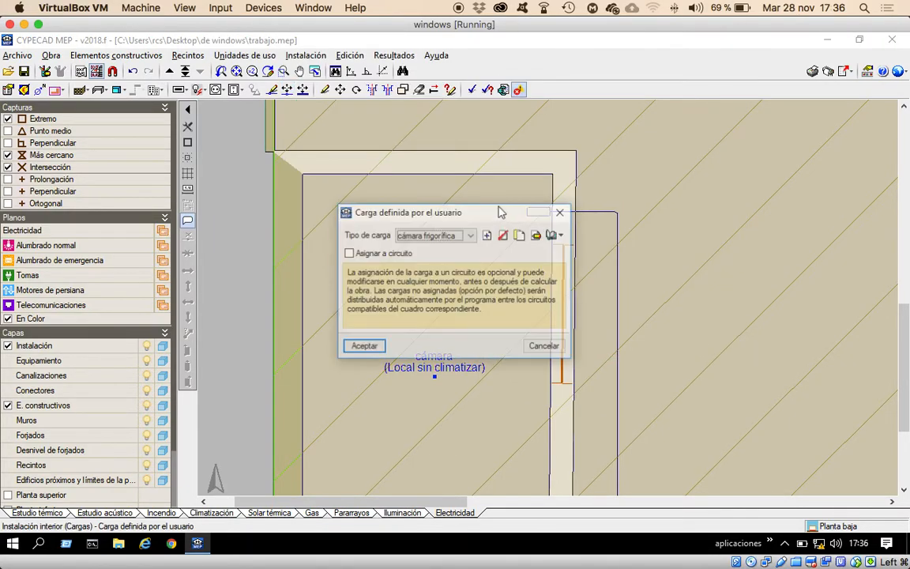
click(362, 347)
click(188, 317)
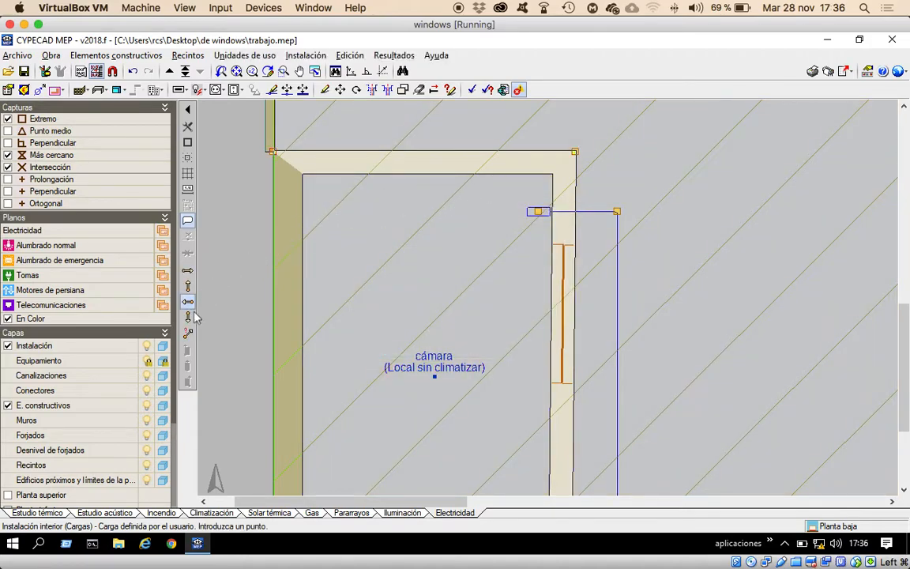
click(503, 188)
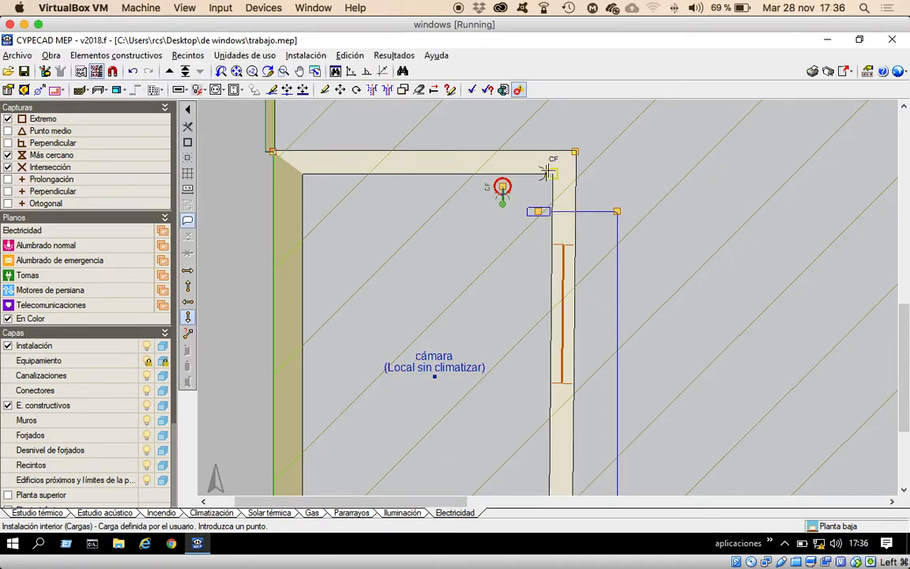
Route a horizontal conduit of IP 545 flexible corrugated PVC tube, embedded in masonry, from the cámara subpanel up and across to the CF load.
click(306, 56)
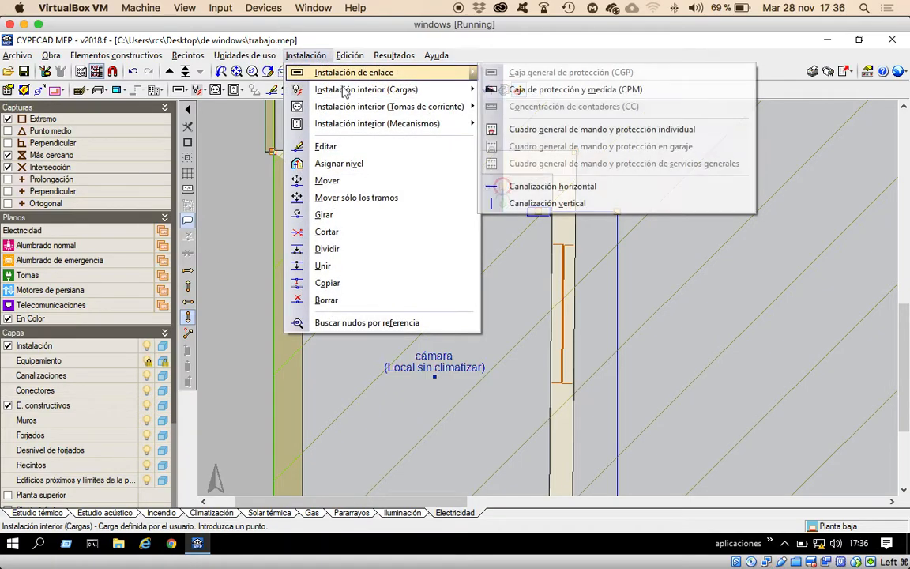
mouse_move(396, 90)
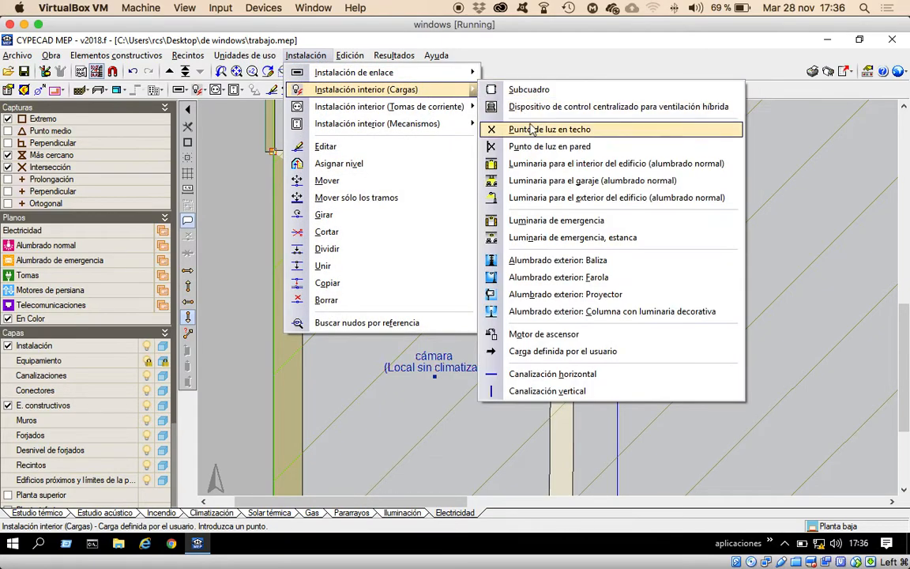
click(553, 374)
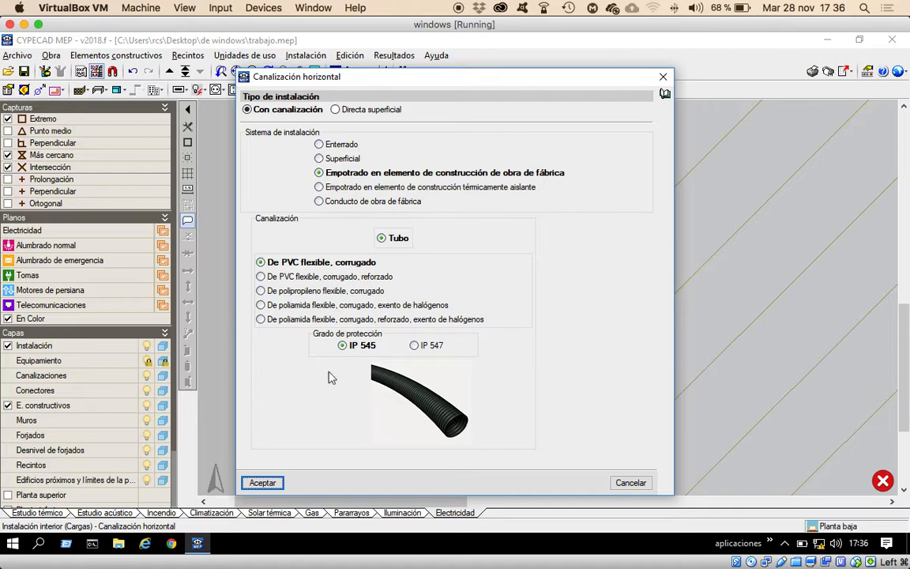
click(262, 482)
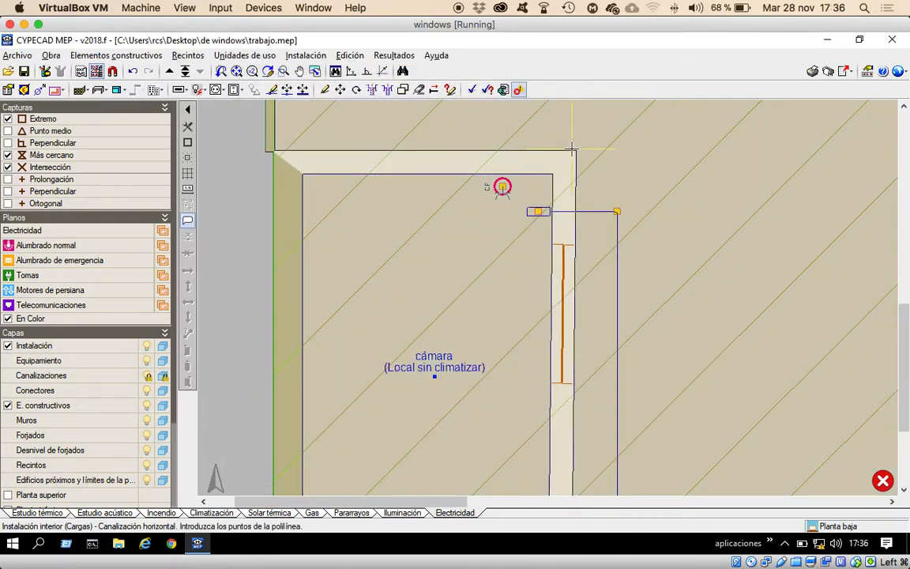
scroll(569, 154, down, 4)
scroll(568, 157, up, 6)
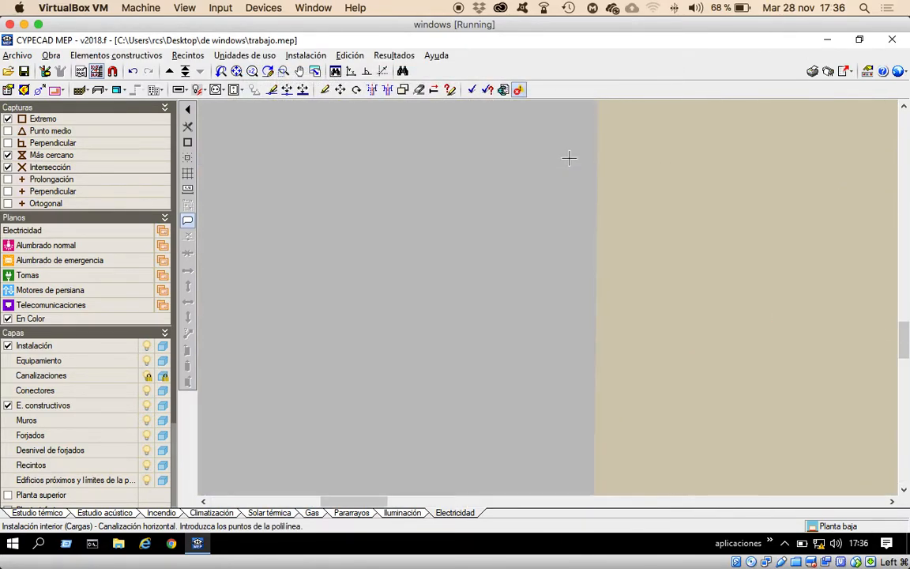
scroll(570, 158, down, 3)
click(501, 248)
click(502, 192)
click(420, 192)
right_click(420, 192)
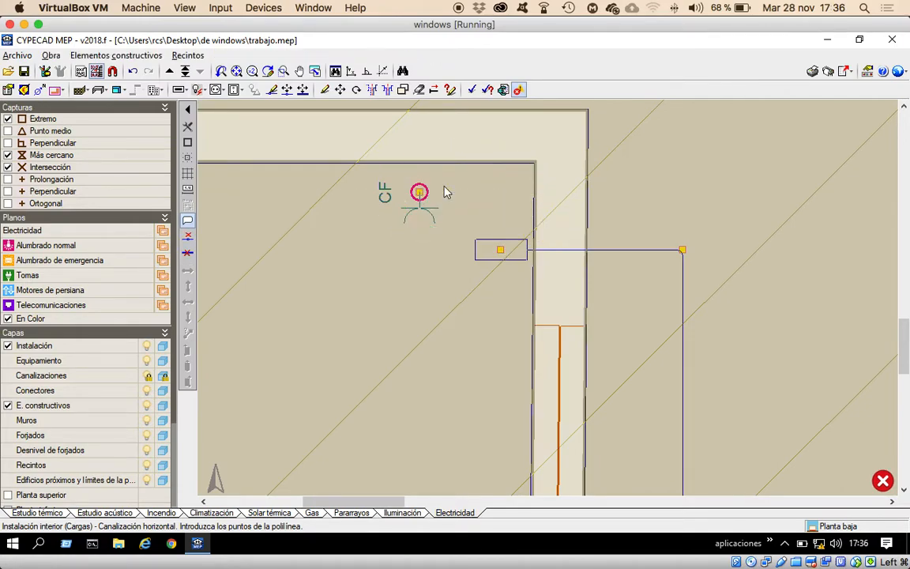
Set up a double general-use socket outlet (Toma de uso general, Doble) for placement, not assigned to a circuit.
scroll(380, 175, up, 2)
scroll(380, 176, down, 3)
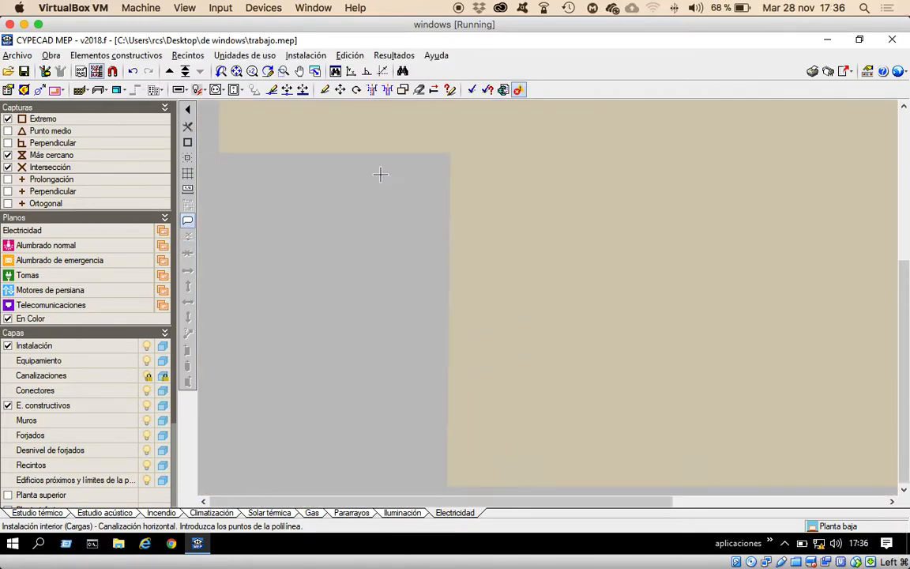
scroll(395, 119, up, 5)
click(305, 56)
mouse_move(346, 107)
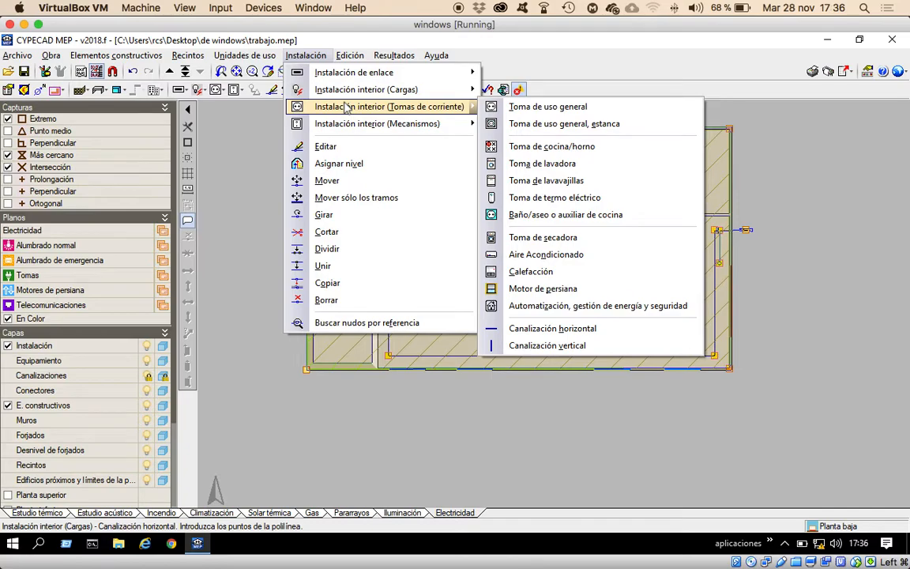
click(543, 110)
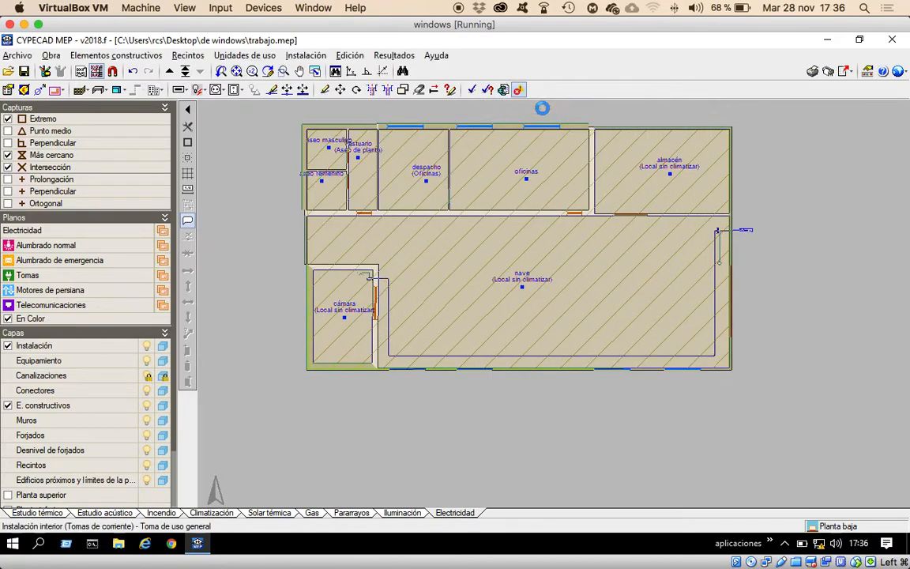
click(382, 225)
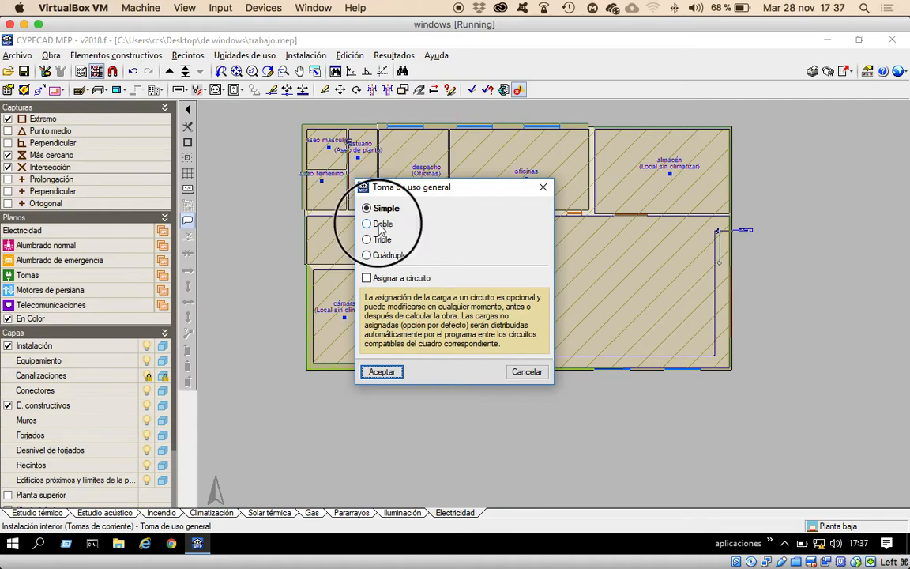
click(380, 371)
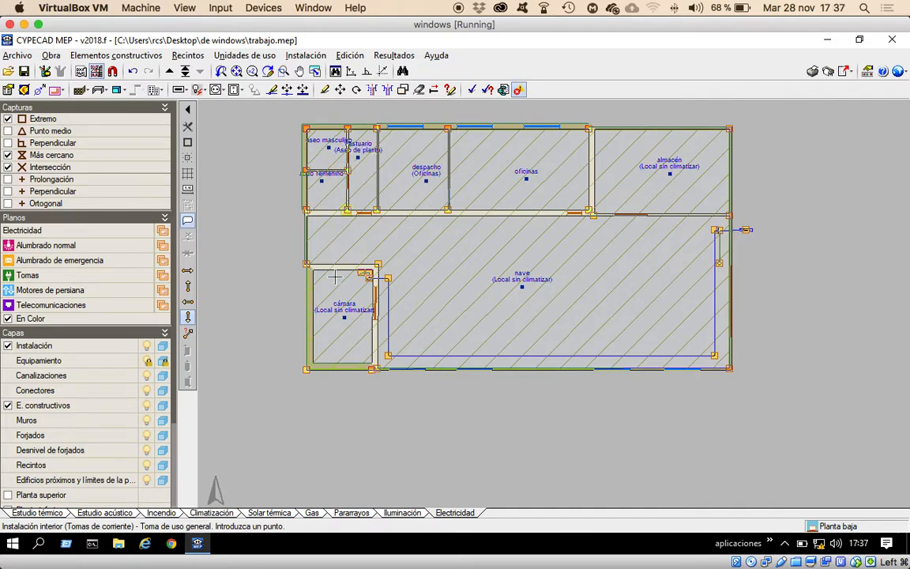
Display the PRÁCTICA_IA template view behind the floor plan.
click(96, 71)
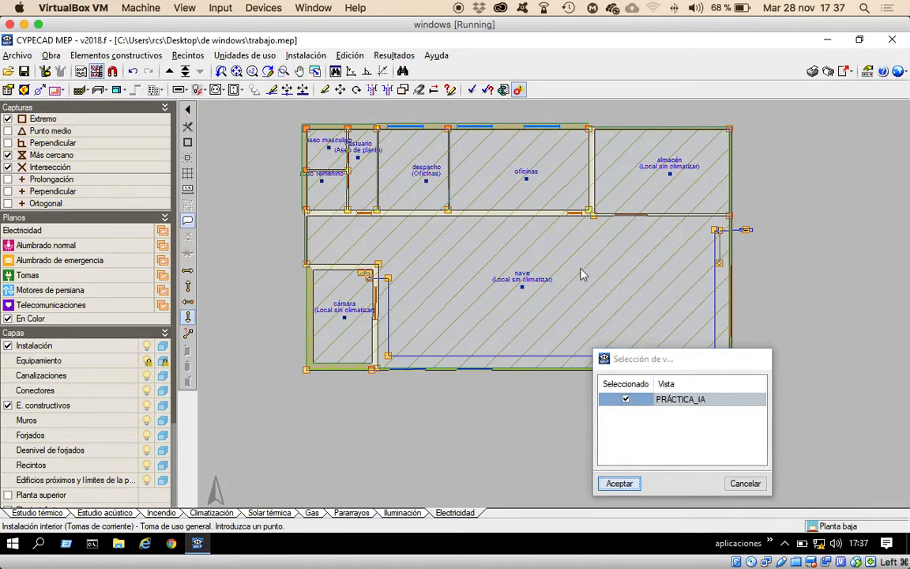
click(620, 484)
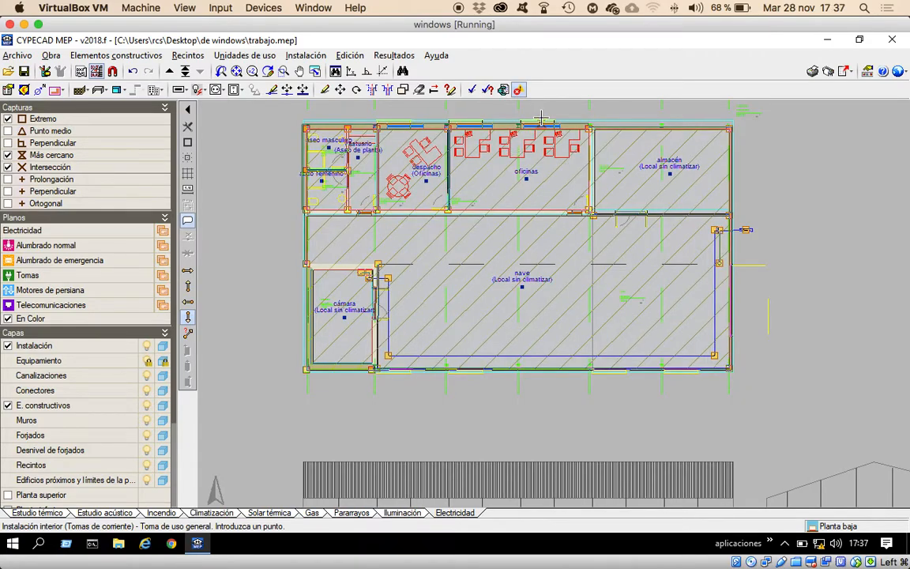
scroll(541, 119, down, 5)
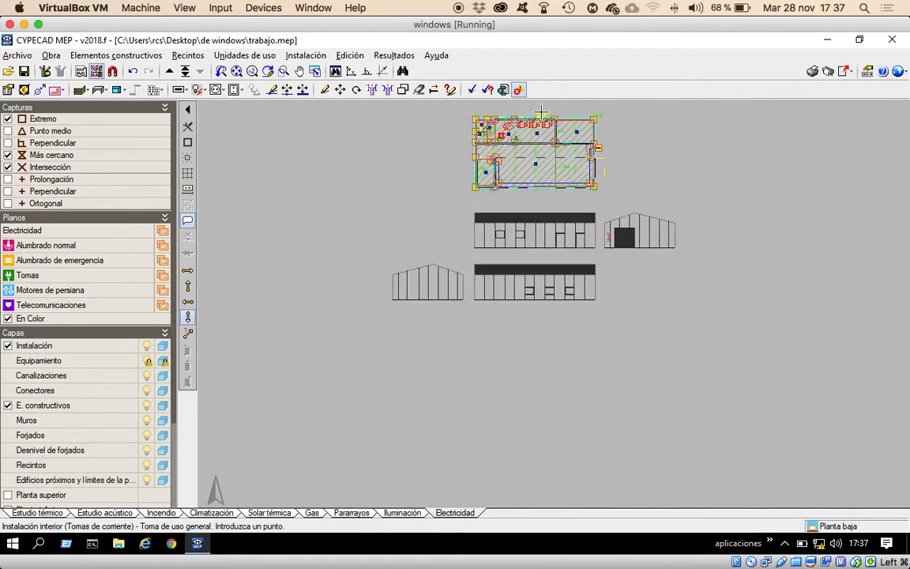
scroll(541, 112, up, 5)
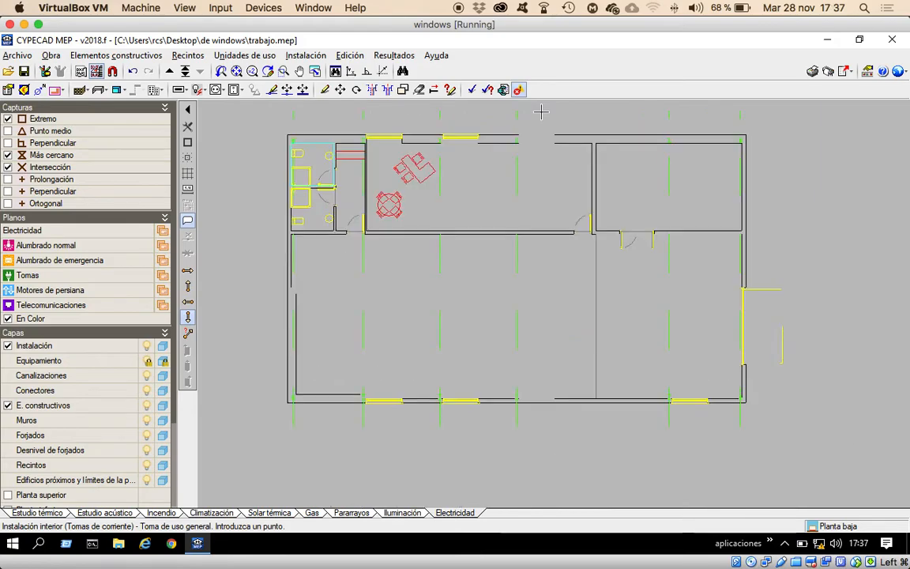
scroll(541, 111, up, 1)
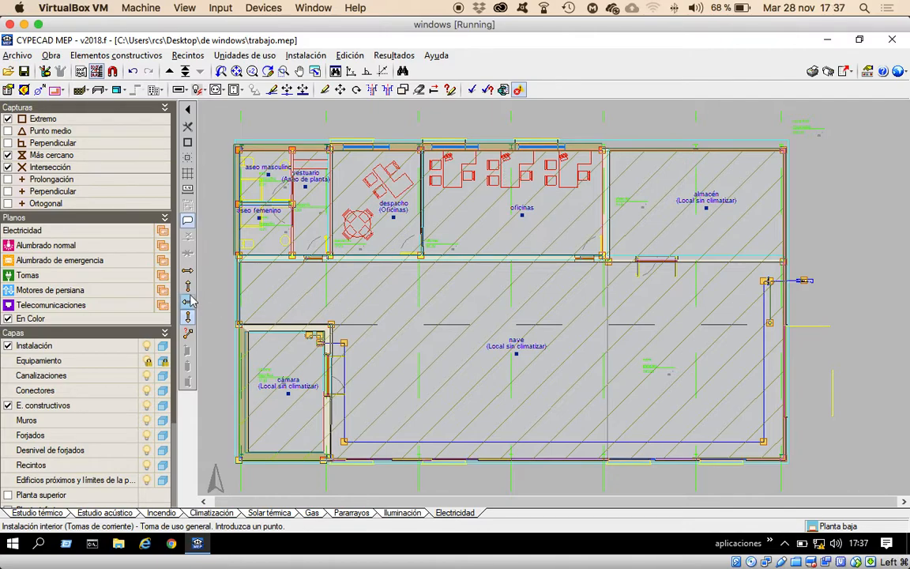
Place three double socket outlets along the window wall of the oficinas room, one at each desk.
scroll(530, 135, up, 5)
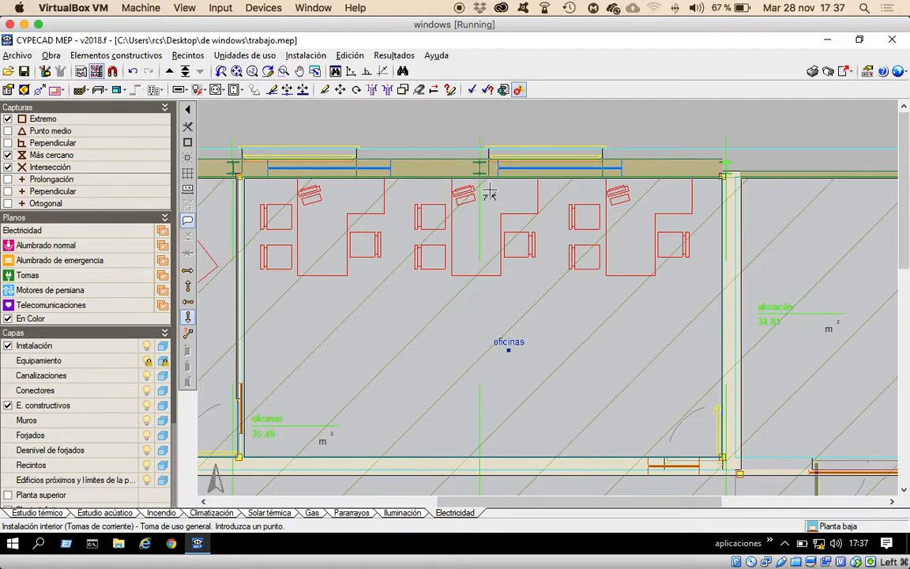
click(490, 194)
click(654, 197)
click(340, 194)
Place two double outlets facing up along the lower wall of oficinas and move the middle one slightly inward, level with its neighbour.
click(188, 285)
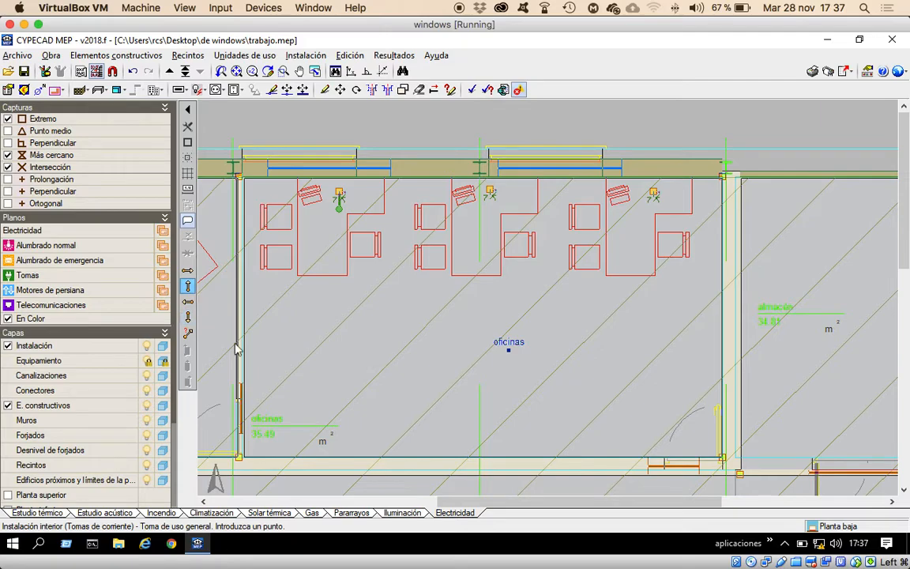
click(330, 439)
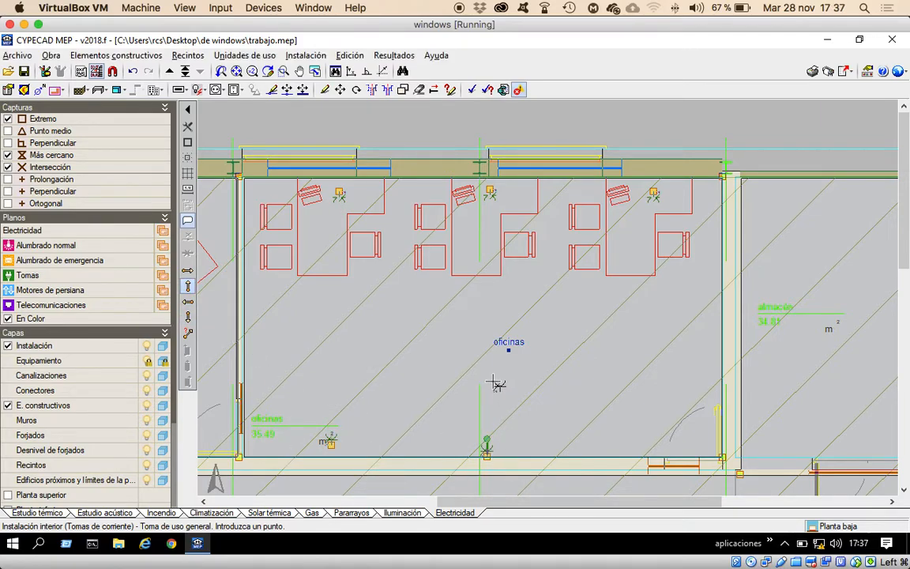
click(286, 90)
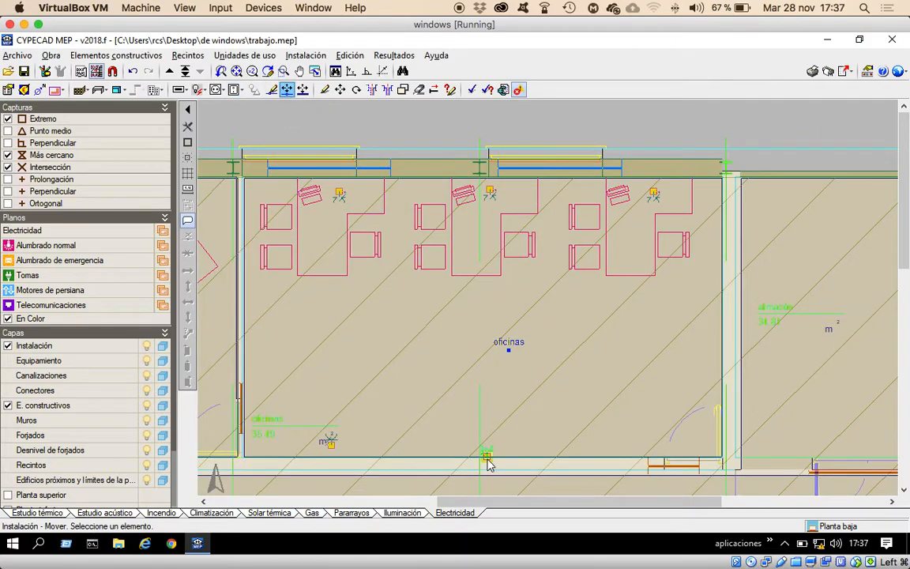
click(487, 461)
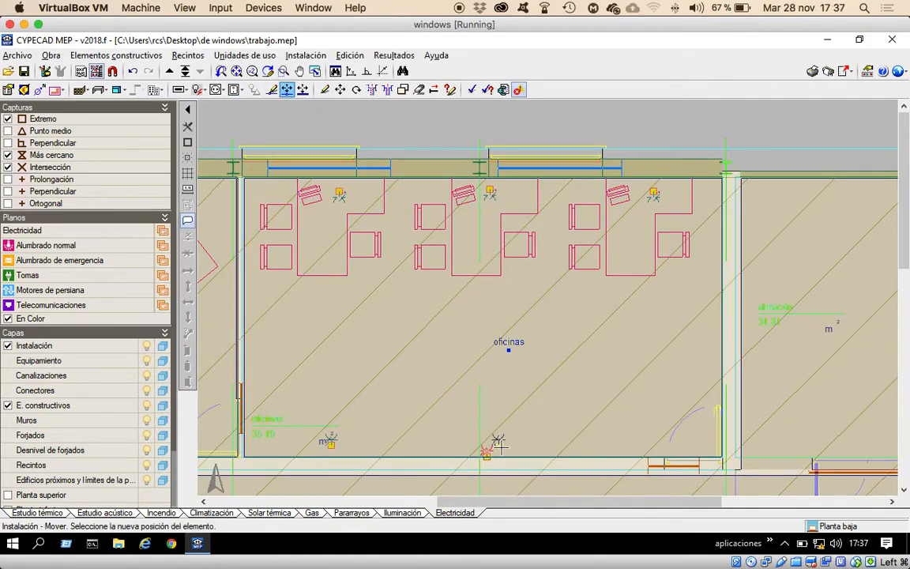
click(497, 441)
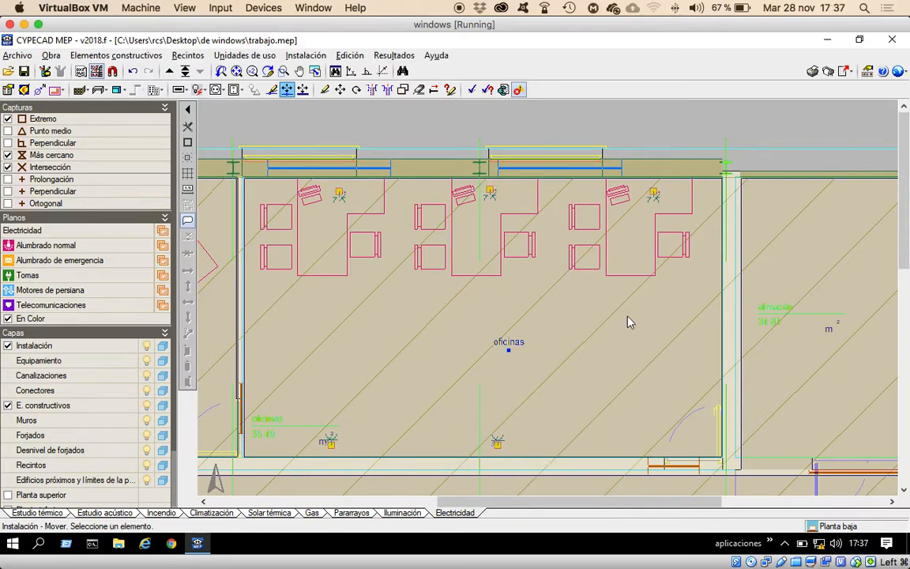
Place two unassigned double general-use outlets in the despacho, one facing up at the lower wall and one facing left beside the desk.
scroll(627, 321, down, 2)
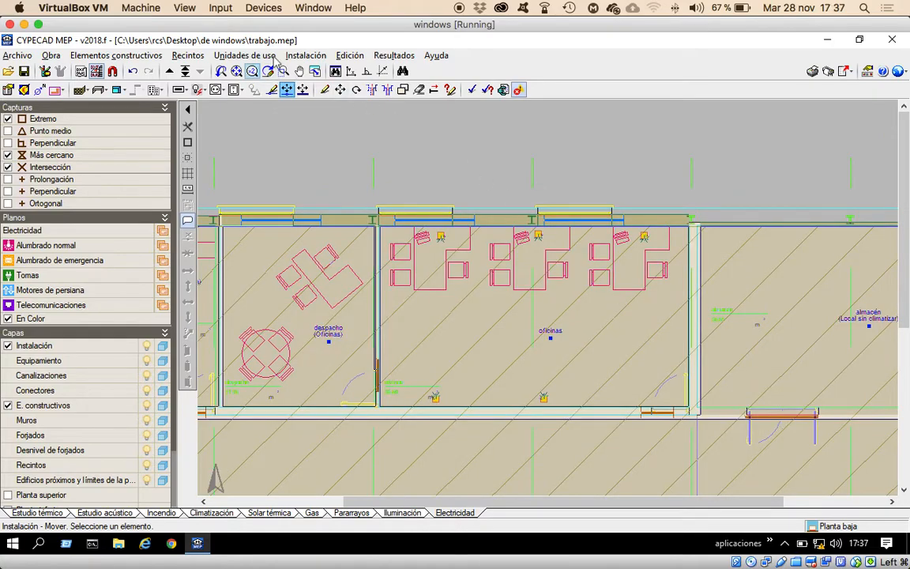
click(307, 57)
mouse_move(327, 89)
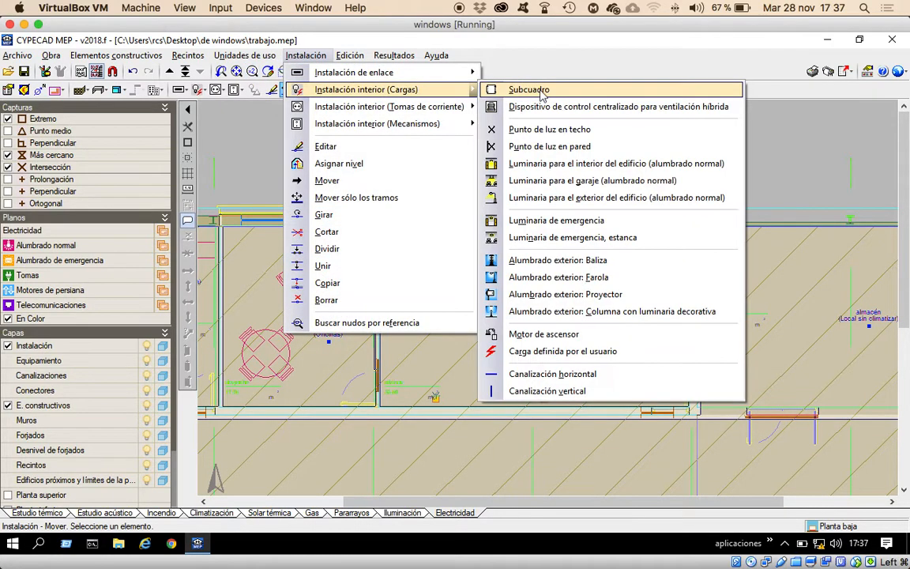
mouse_move(427, 106)
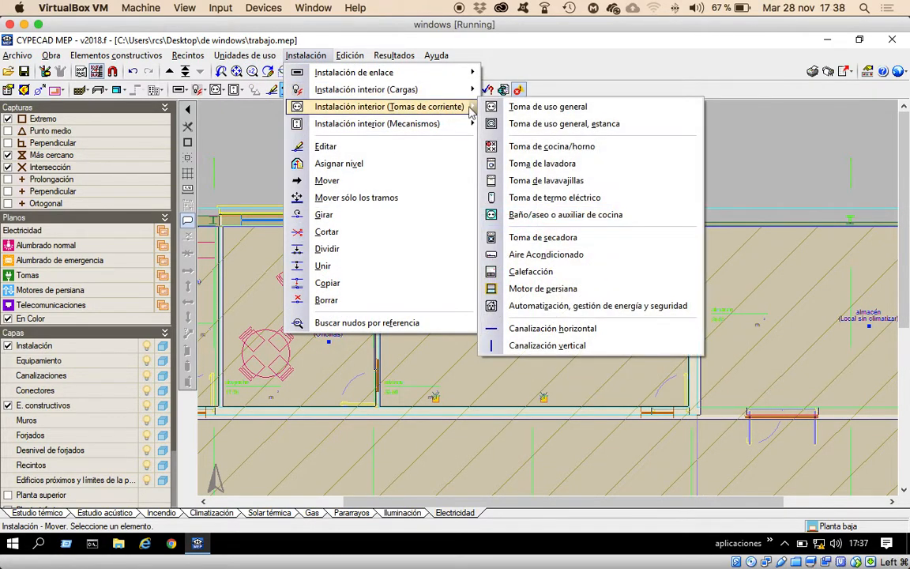
click(553, 106)
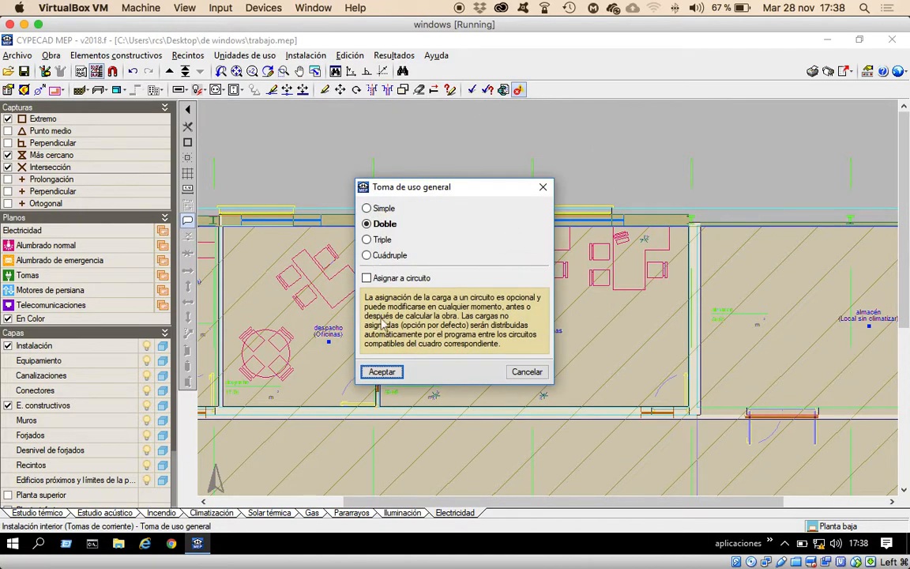
click(381, 372)
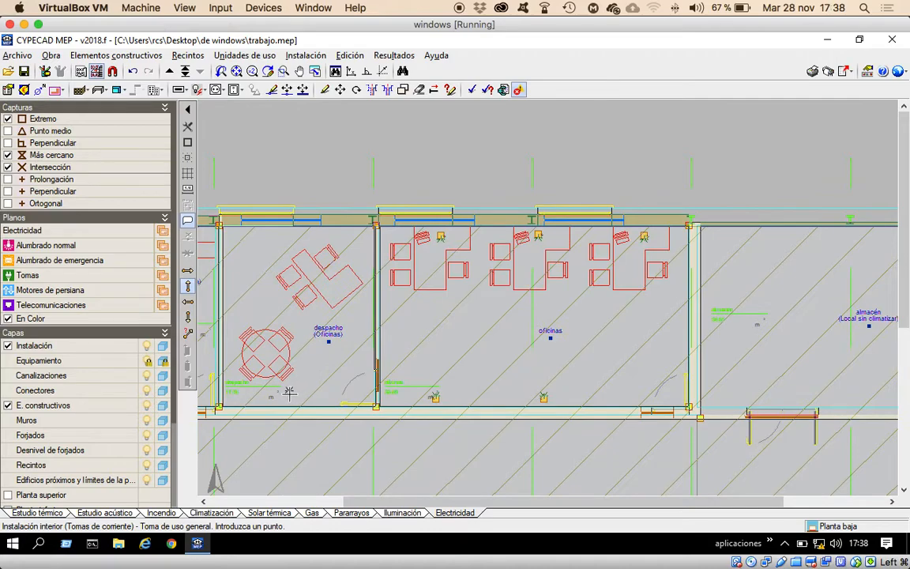
click(289, 392)
click(187, 301)
click(360, 283)
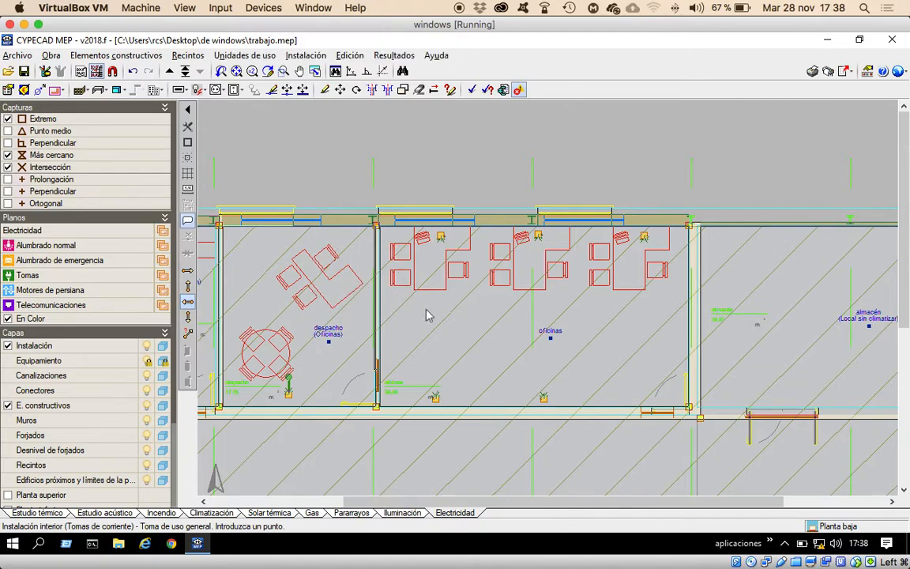
Place double outlets on the two side walls of the almacén, facing right on the left wall and left on the right wall.
click(187, 270)
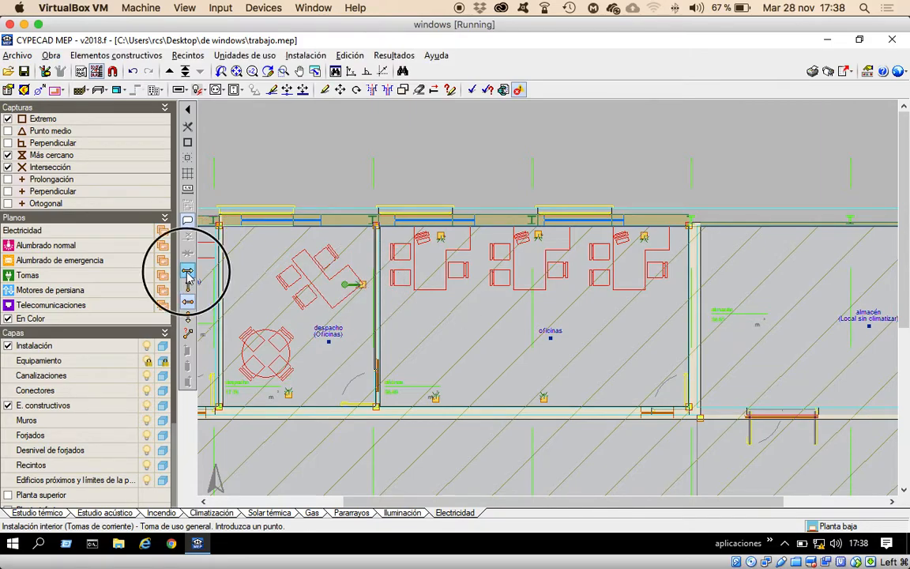
click(715, 296)
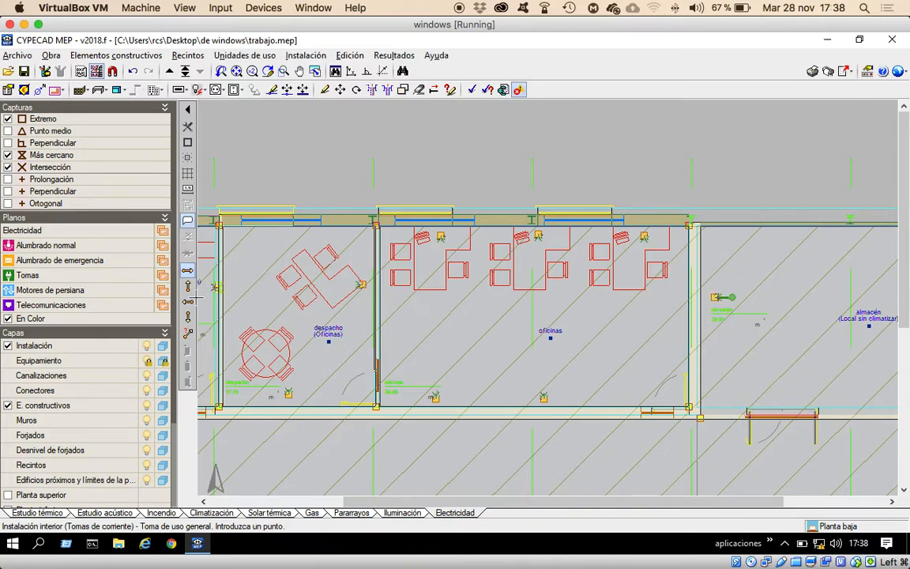
scroll(283, 277, down, 2)
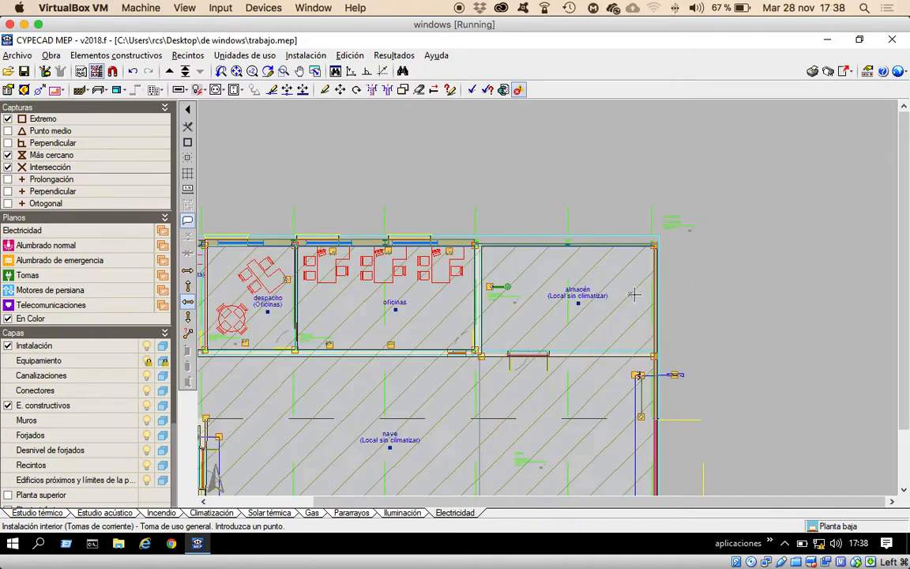
click(643, 293)
Place two double outlets facing up side by side along the lower wall of the almacén, between its door and the right wall.
click(189, 288)
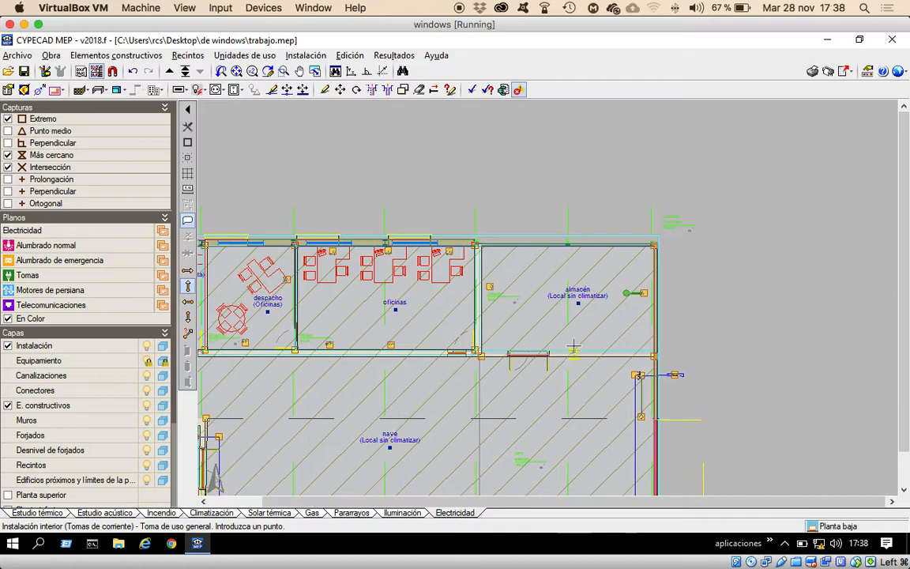
scroll(583, 344, down, 4)
scroll(584, 344, up, 3)
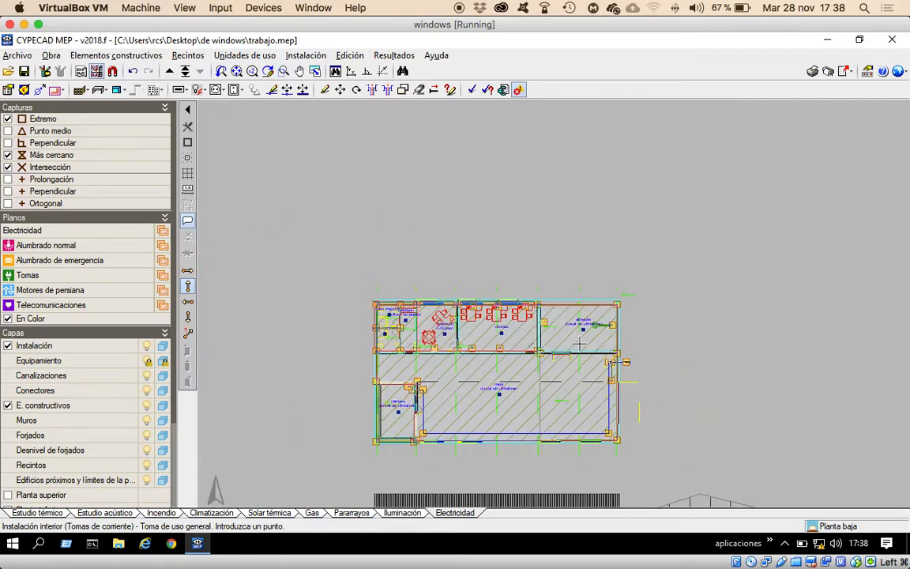
scroll(577, 343, up, 2)
click(569, 350)
scroll(624, 260, down, 3)
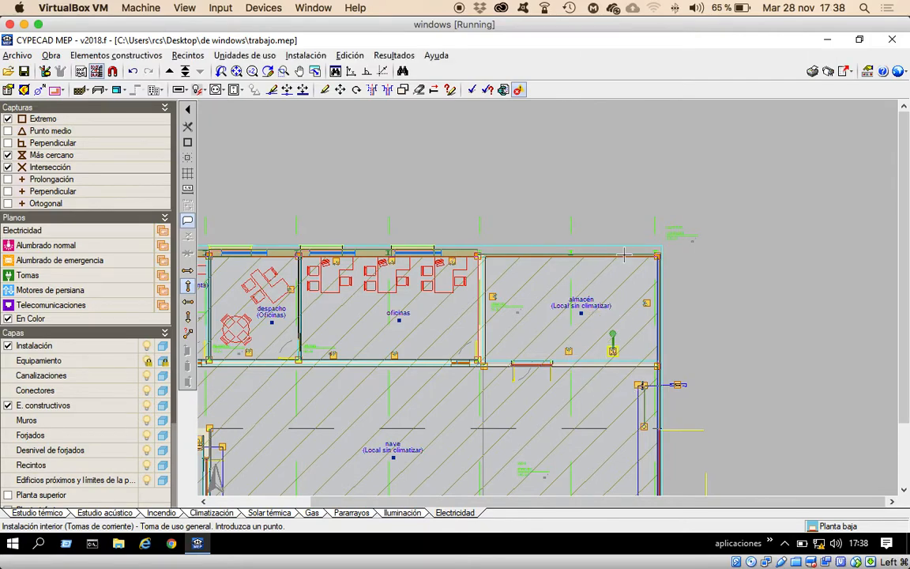
scroll(533, 385, up, 4)
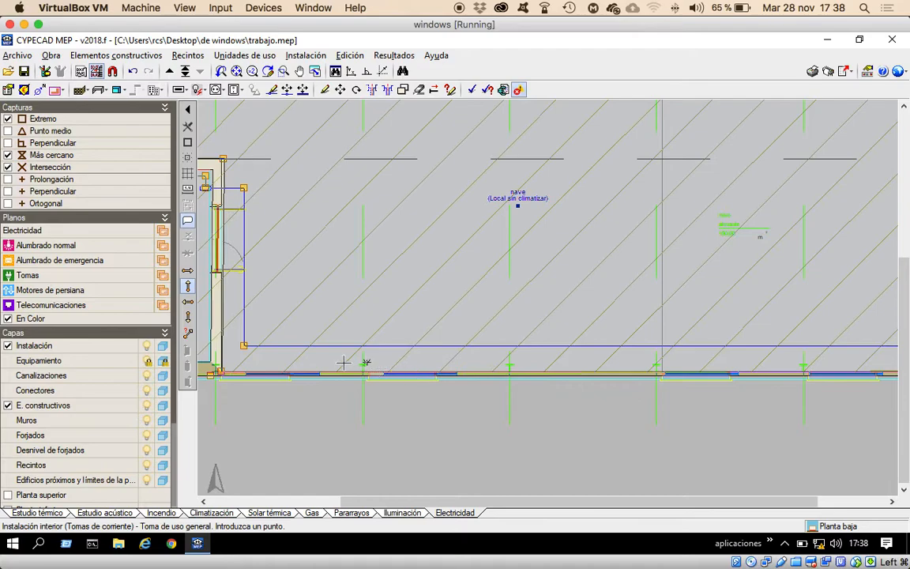
Place five double general-use outlets facing up along the lower wall of the nave, the last one near its right corner.
click(344, 358)
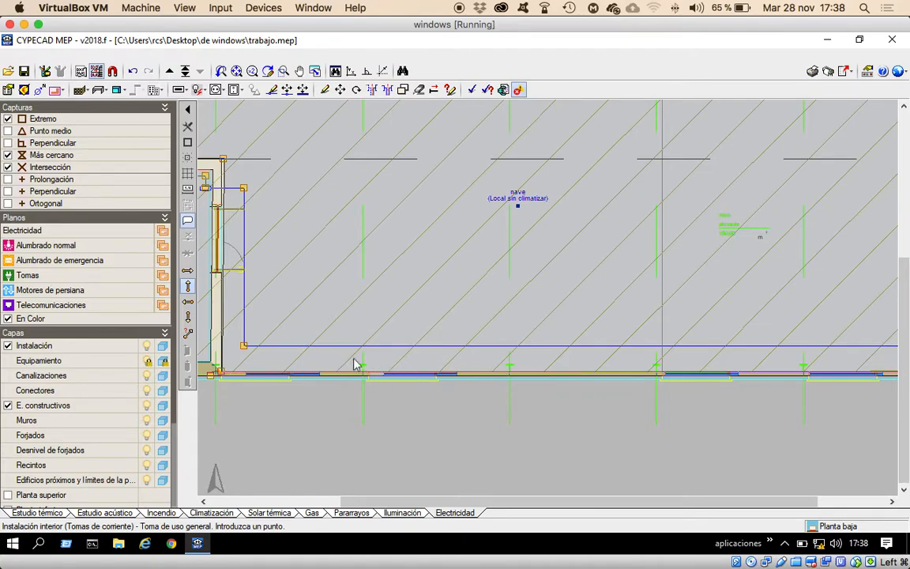
click(490, 357)
click(637, 356)
click(788, 357)
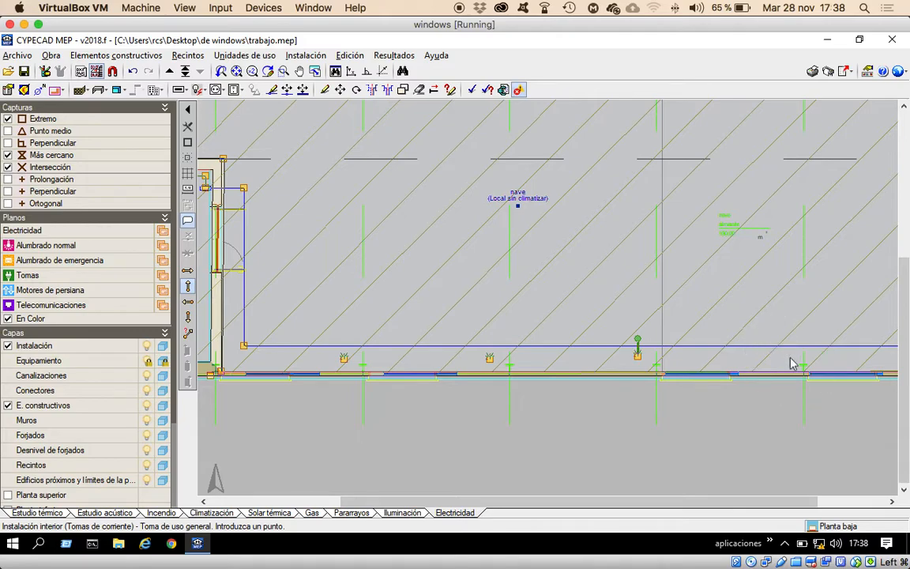
scroll(325, 349, up, 1)
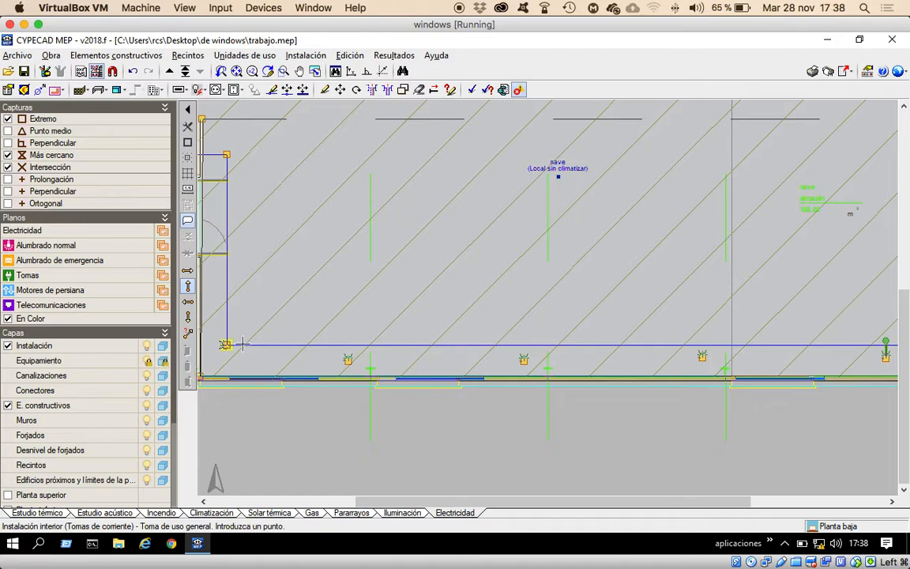
scroll(231, 343, up, 1)
scroll(230, 343, down, 4)
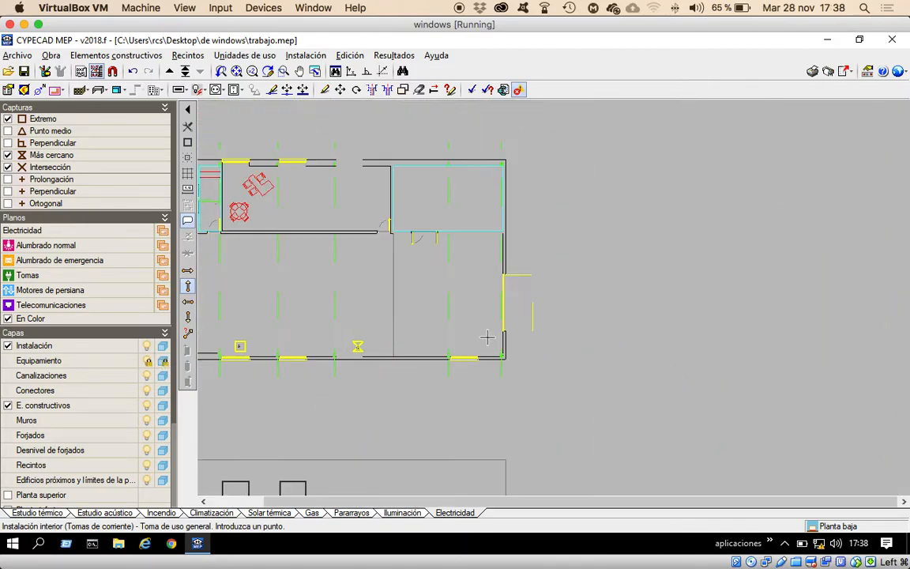
scroll(502, 338, up, 8)
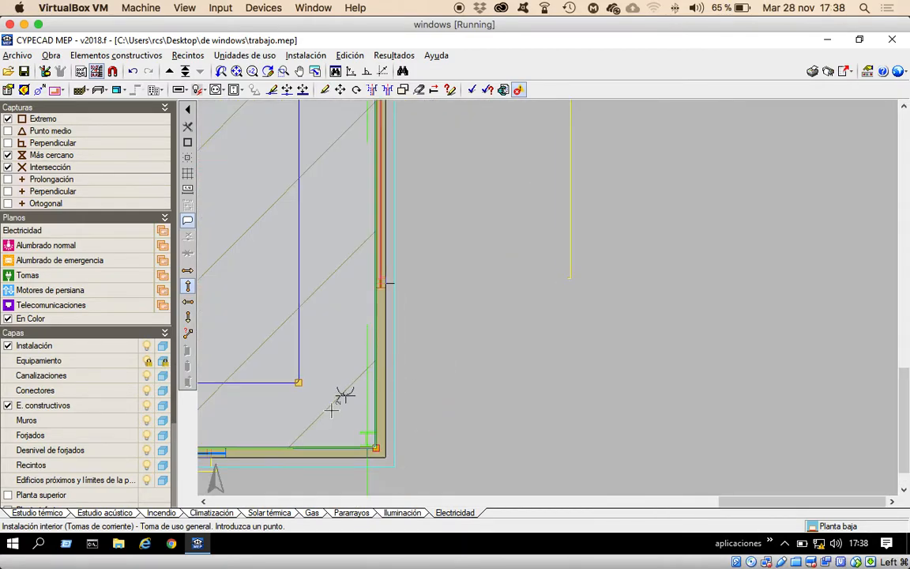
scroll(697, 331, down, 4)
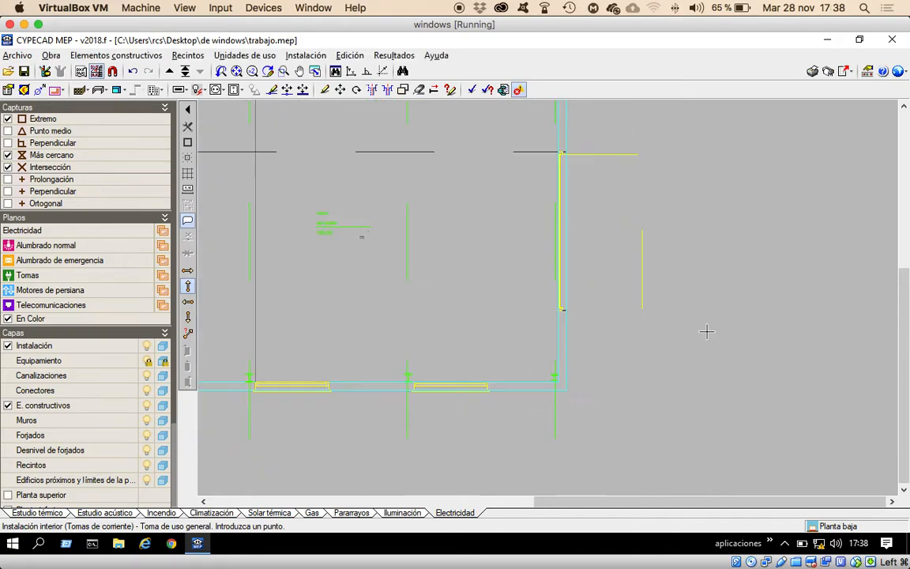
scroll(706, 331, down, 2)
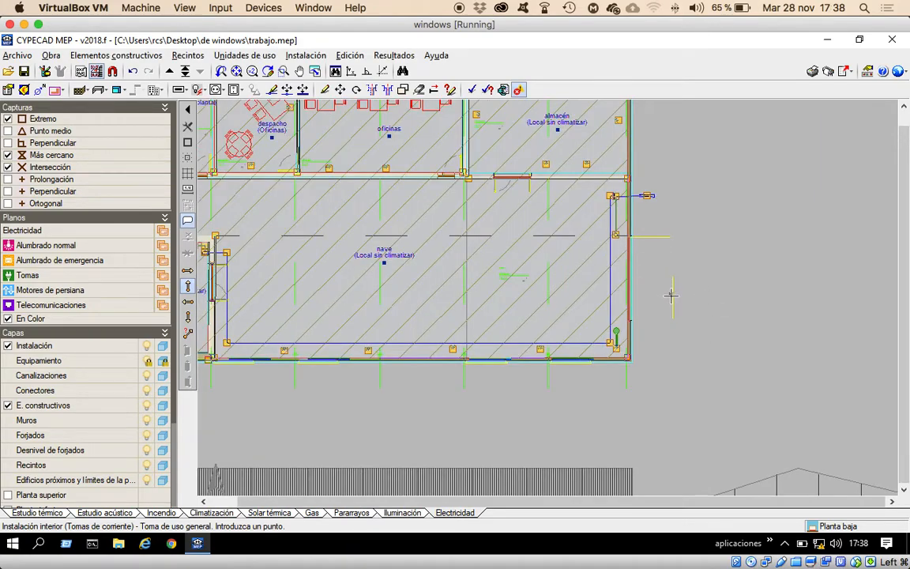
Place two double watertight general-use outlets, unassigned to a circuit, facing down along the upper wall of the cámara.
click(306, 56)
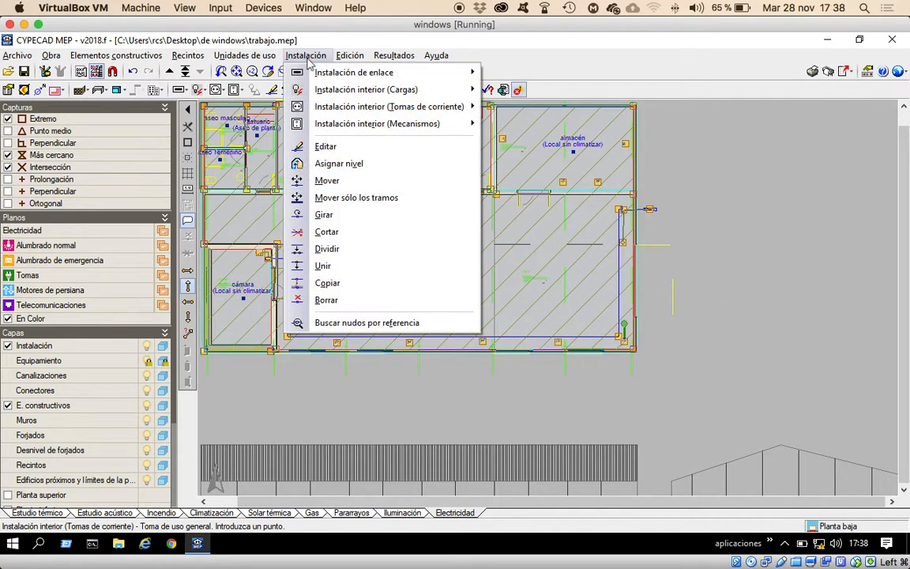
mouse_move(414, 106)
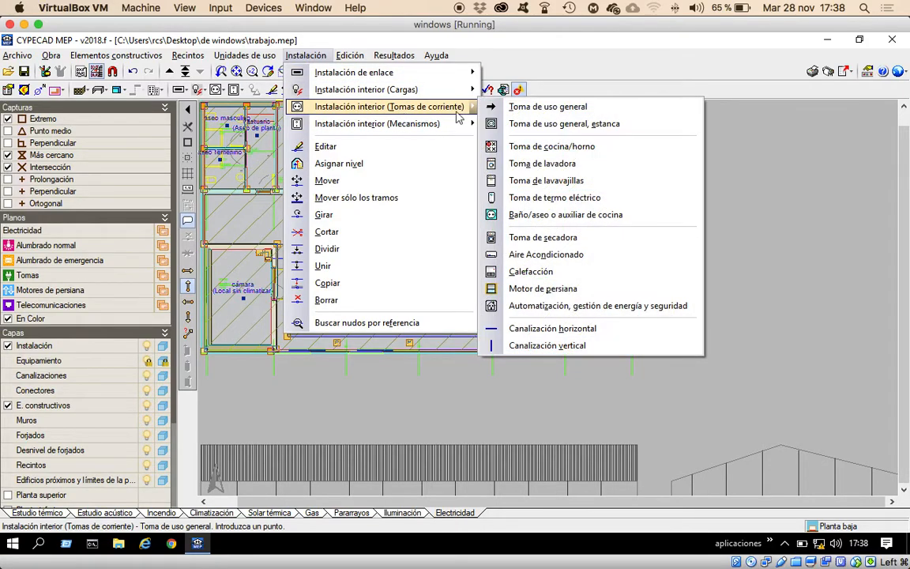
click(542, 124)
click(380, 231)
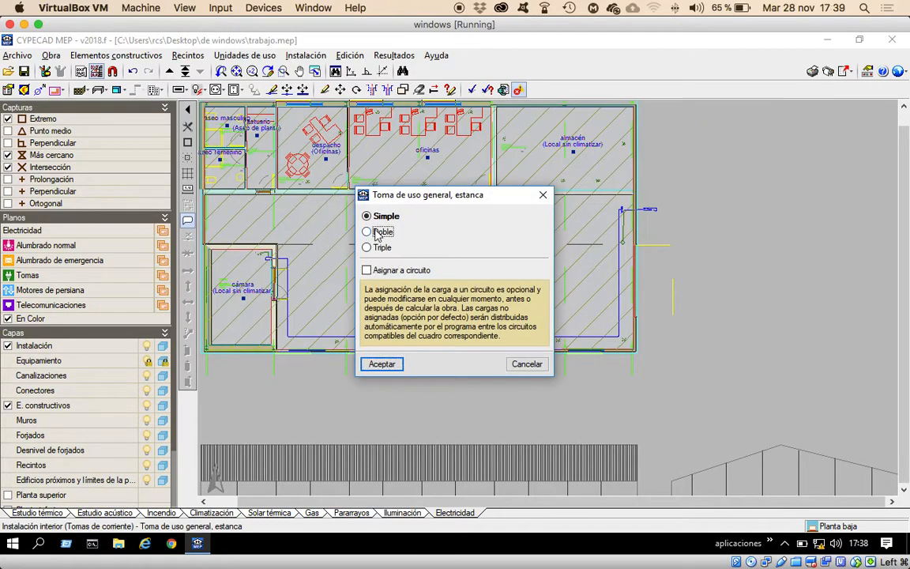
click(382, 364)
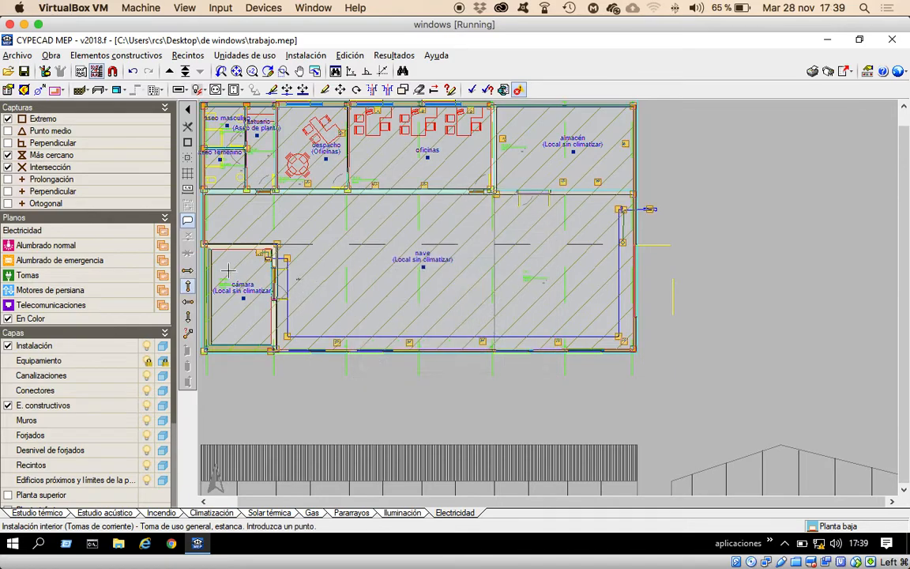
scroll(225, 269, up, 1)
scroll(226, 269, up, 4)
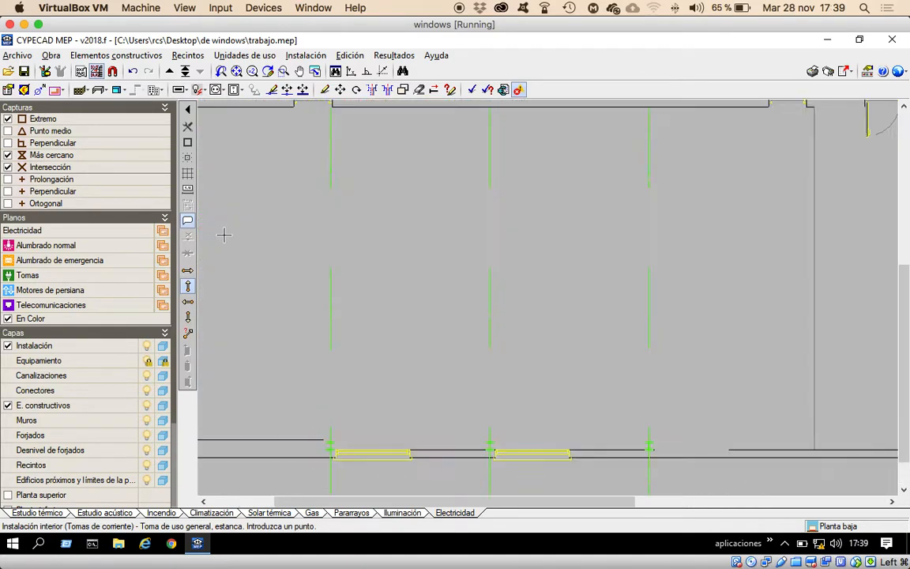
scroll(231, 237, up, 1)
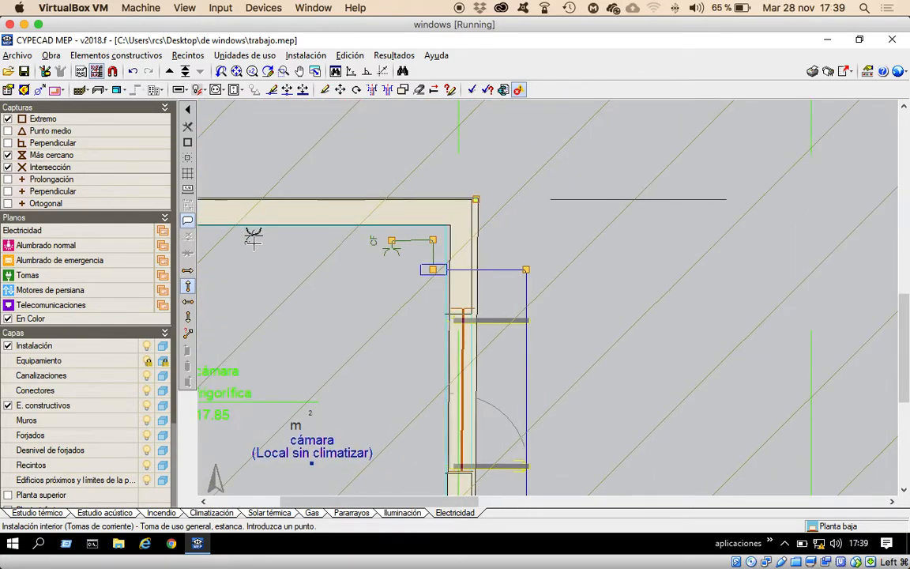
click(188, 300)
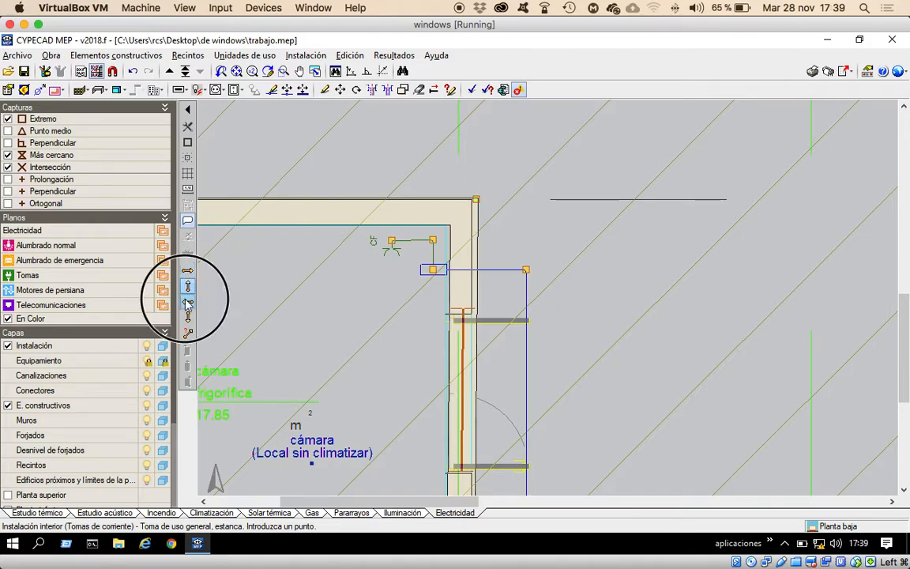
click(187, 316)
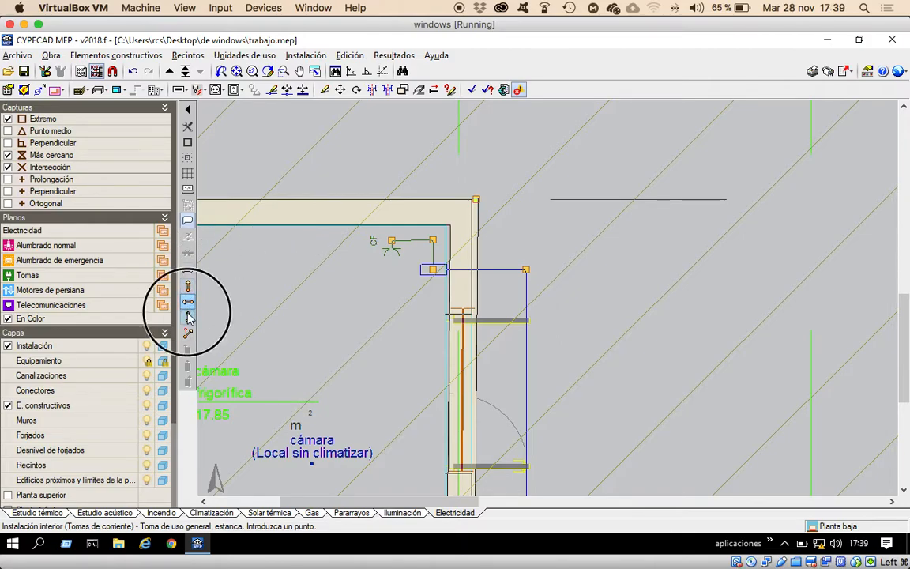
click(312, 246)
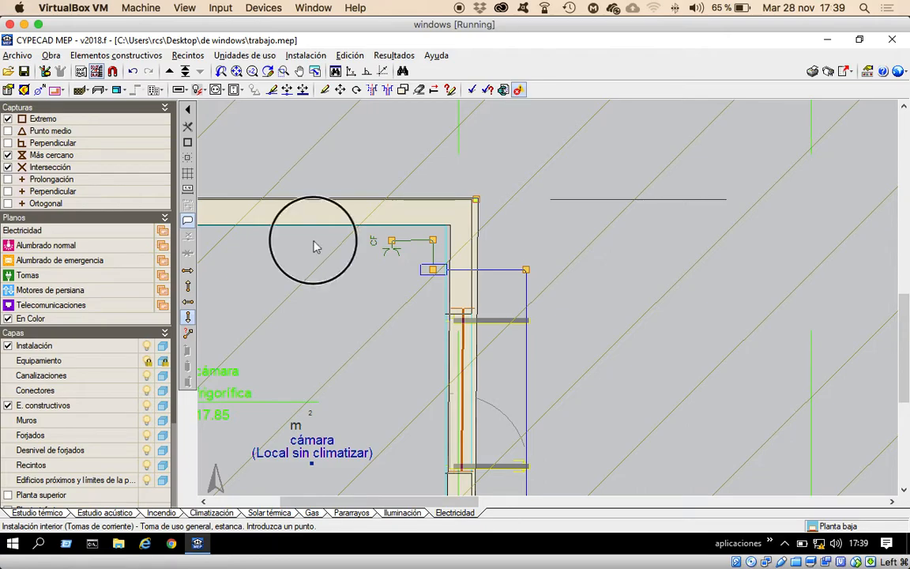
click(282, 240)
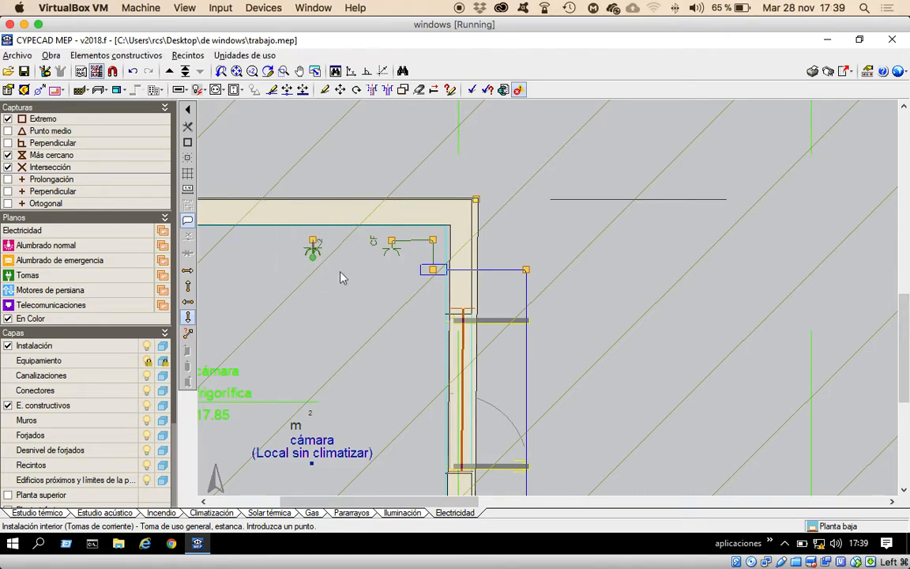
Place double watertight outlets facing down on the upper walls of aseo masculino and vestuario, and one facing up at aseo femenino's lower wall.
scroll(572, 332, down, 3)
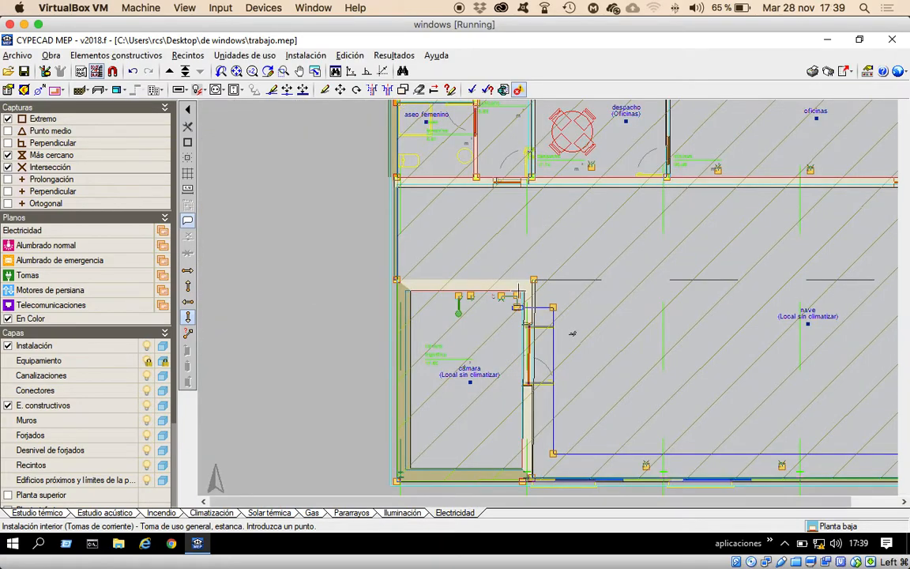
scroll(552, 234, down, 3)
scroll(511, 215, up, 4)
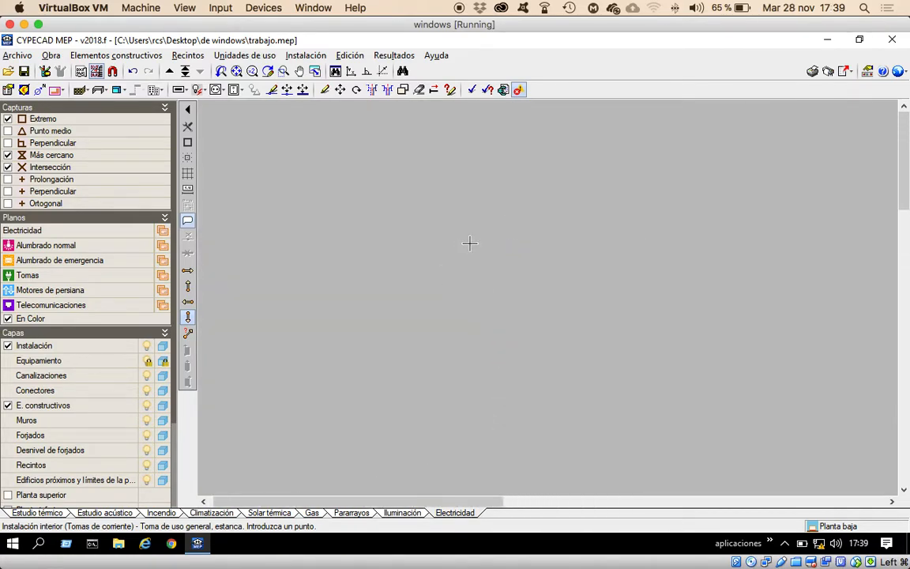
scroll(452, 471, down, 3)
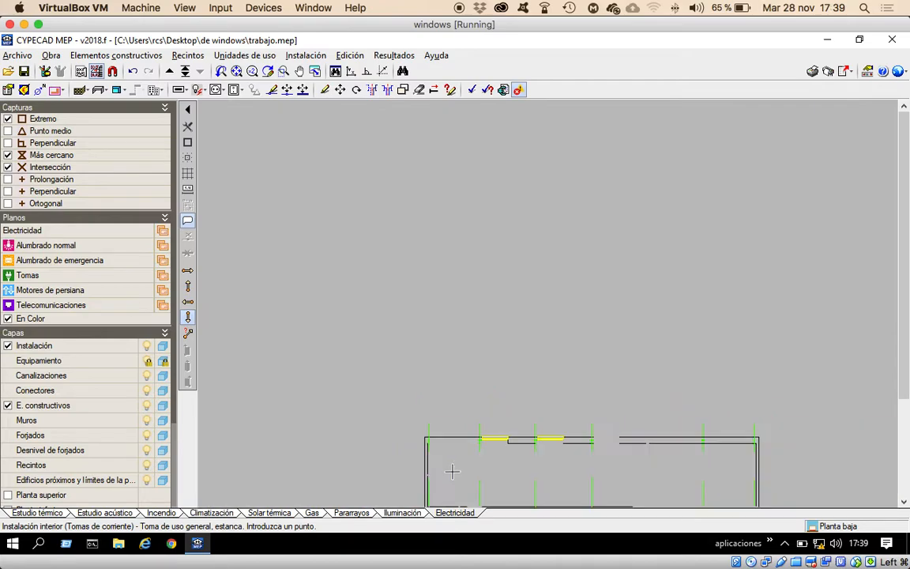
scroll(457, 489, up, 3)
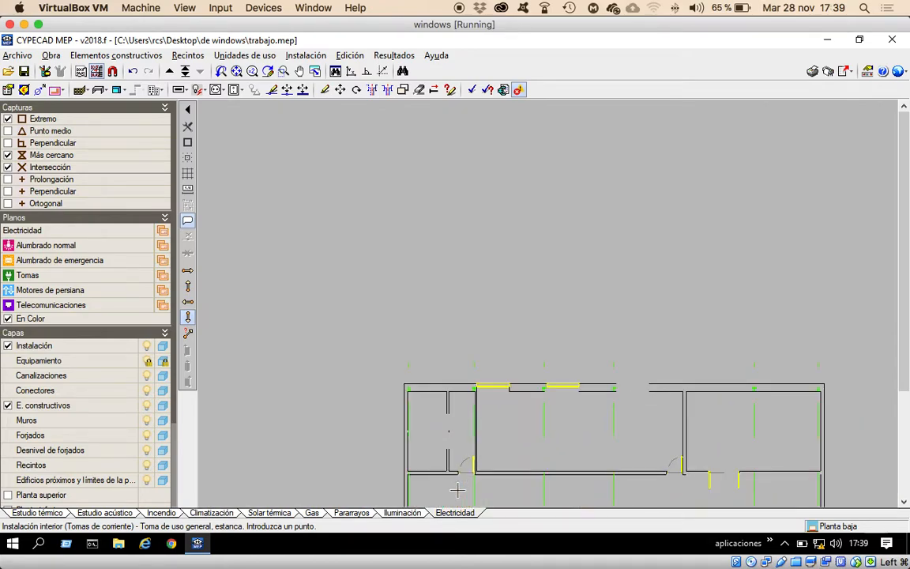
scroll(456, 487, up, 4)
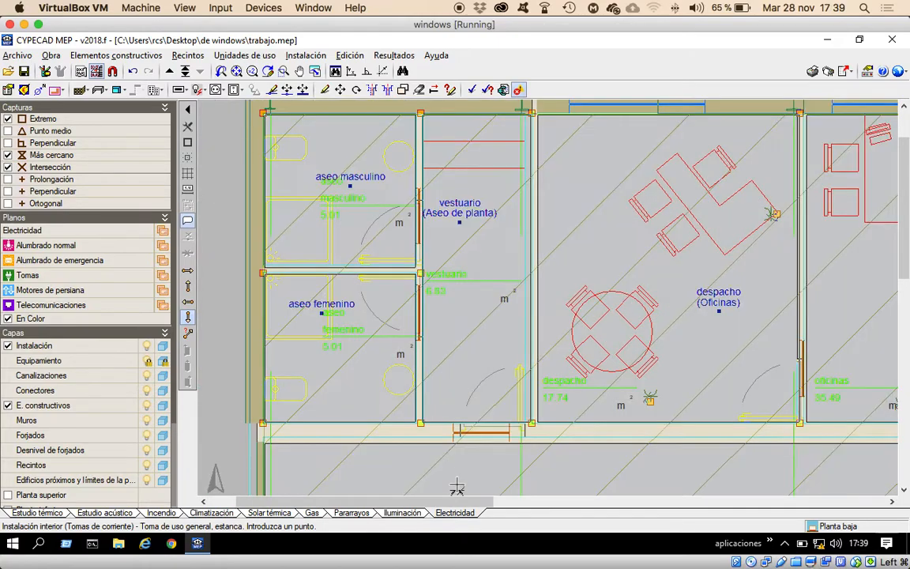
click(380, 125)
click(478, 125)
click(188, 287)
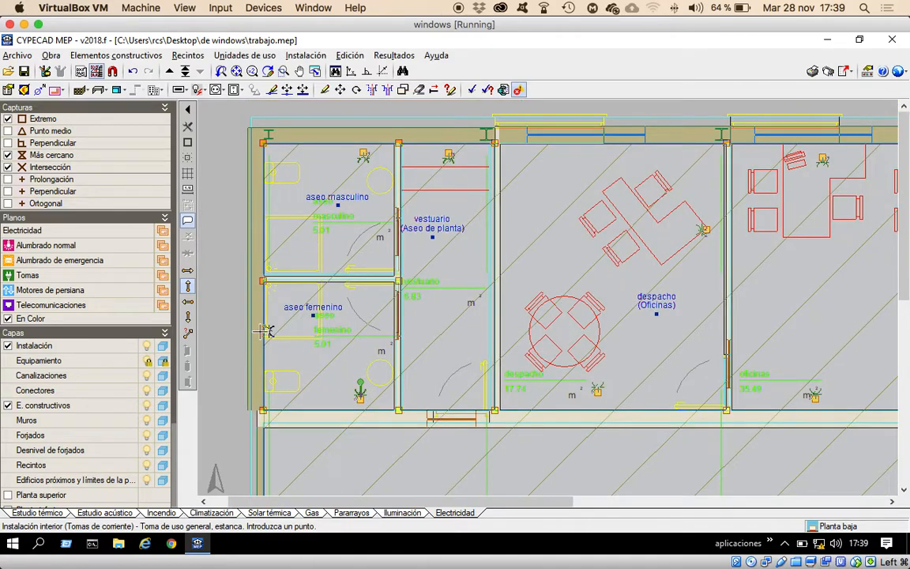
scroll(260, 331, down, 1)
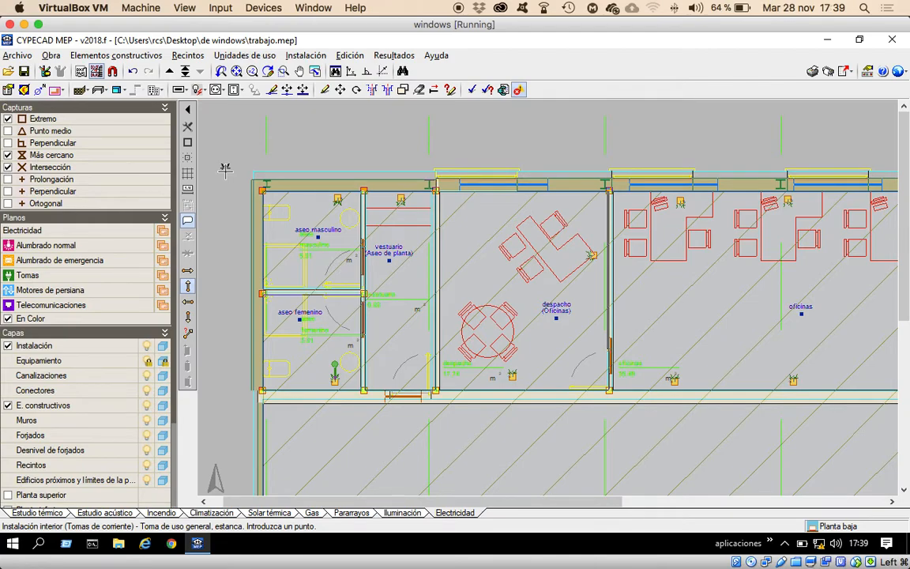
scroll(240, 180, down, 3)
scroll(239, 182, up, 2)
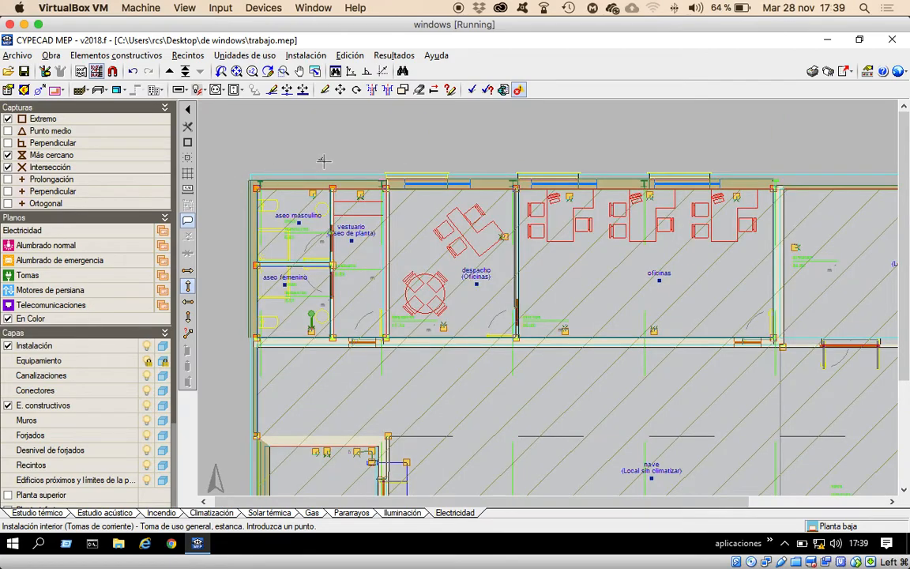
click(314, 60)
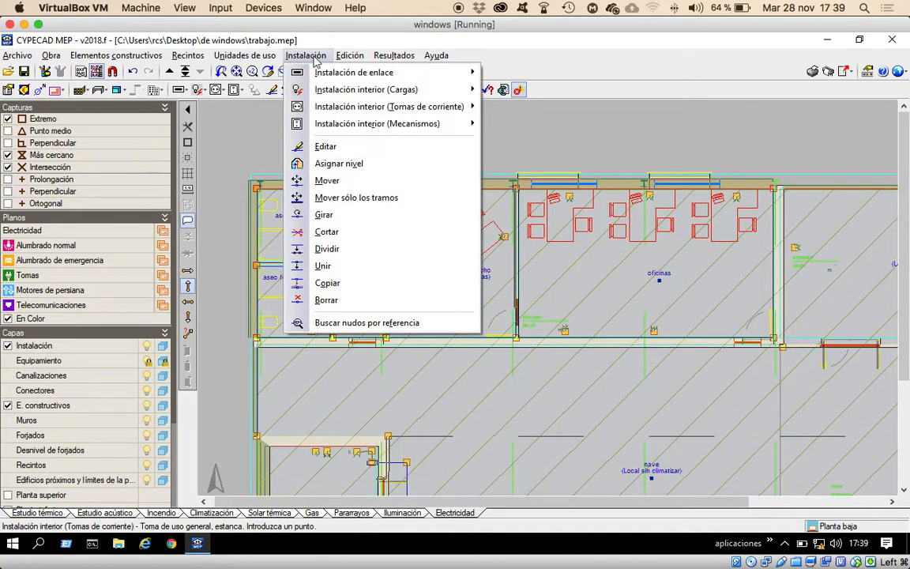
mouse_move(344, 125)
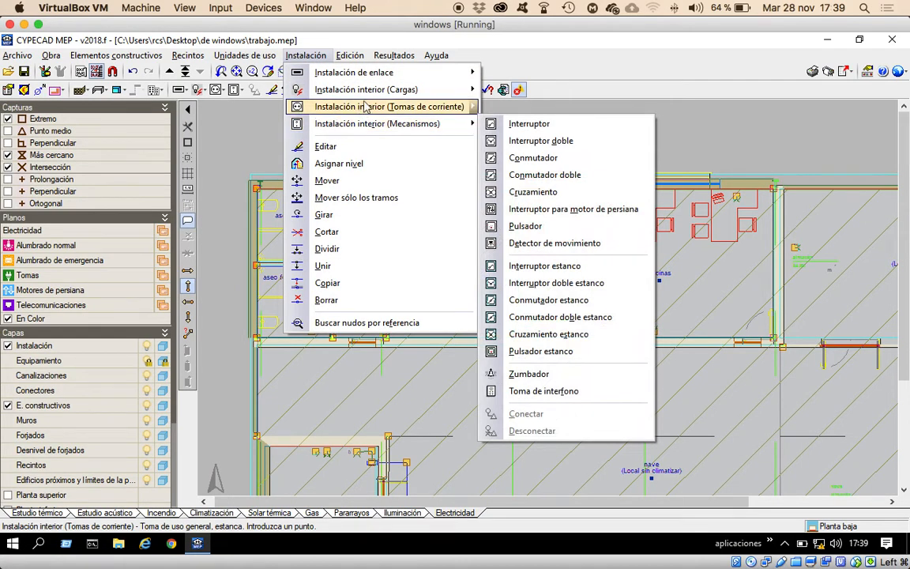
mouse_move(330, 99)
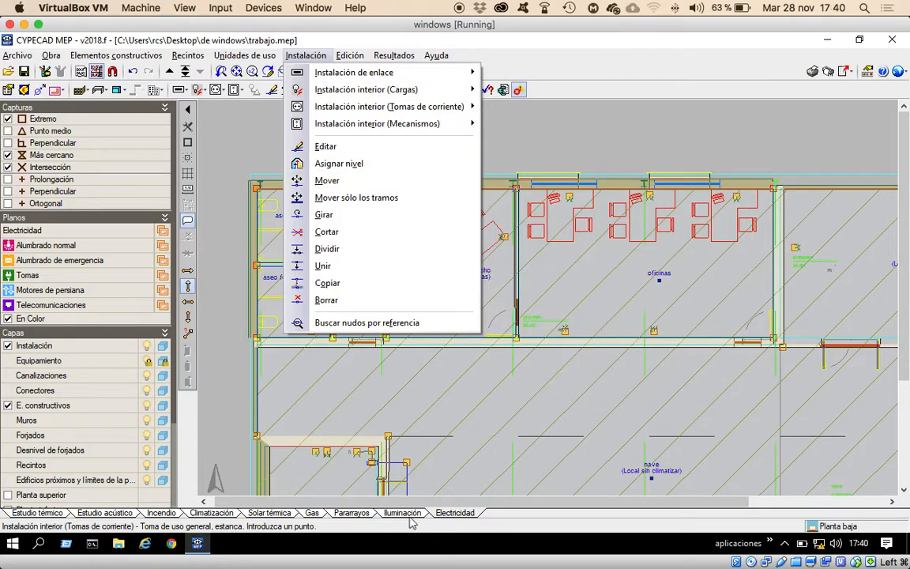
mouse_move(316, 106)
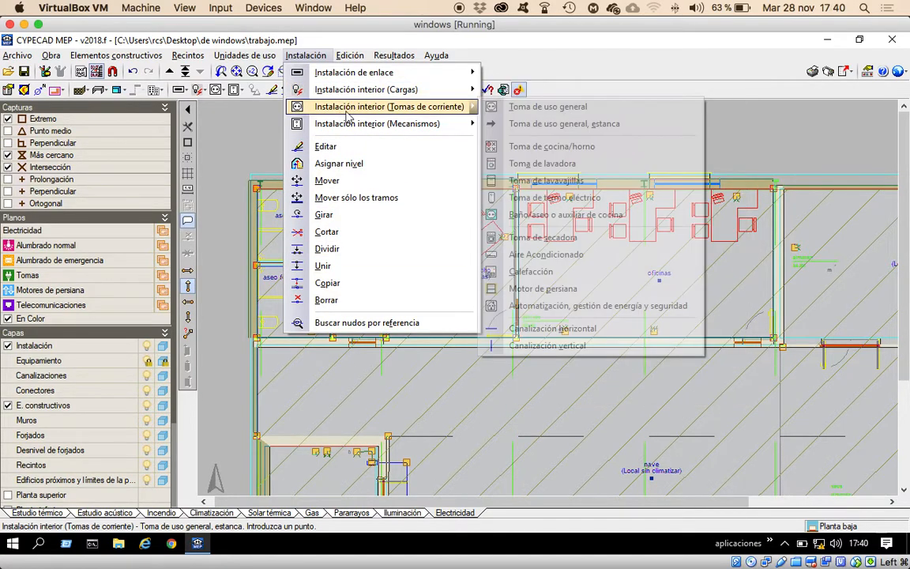
mouse_move(424, 126)
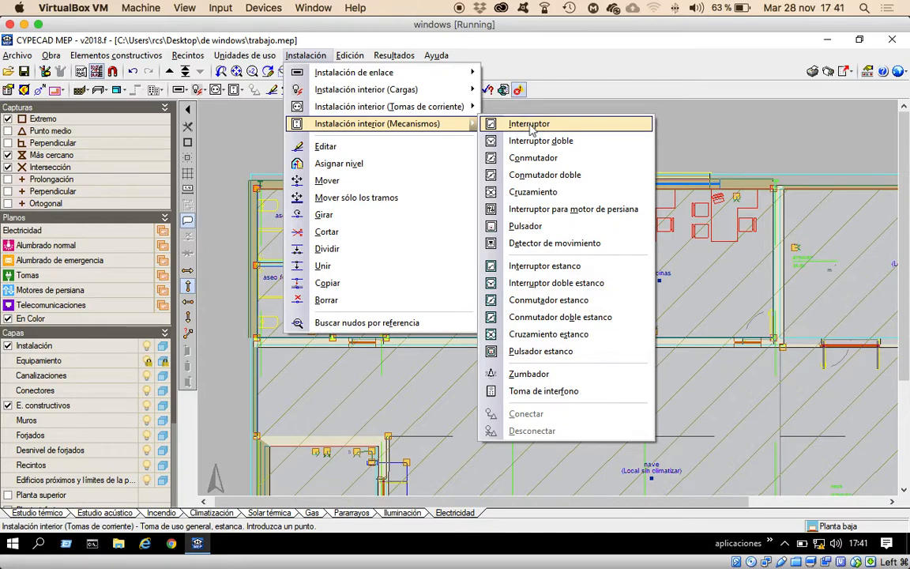
click(327, 60)
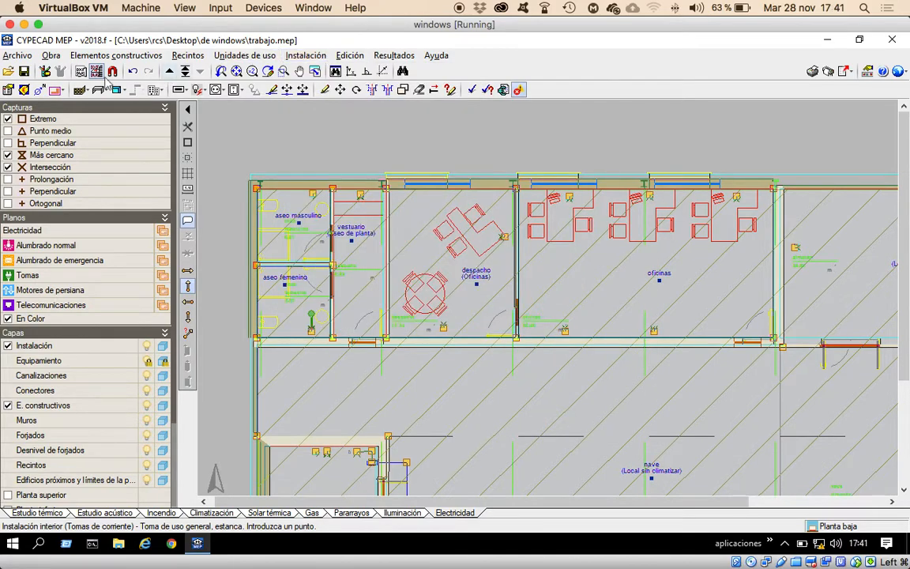
Save the project file.
click(24, 72)
click(23, 72)
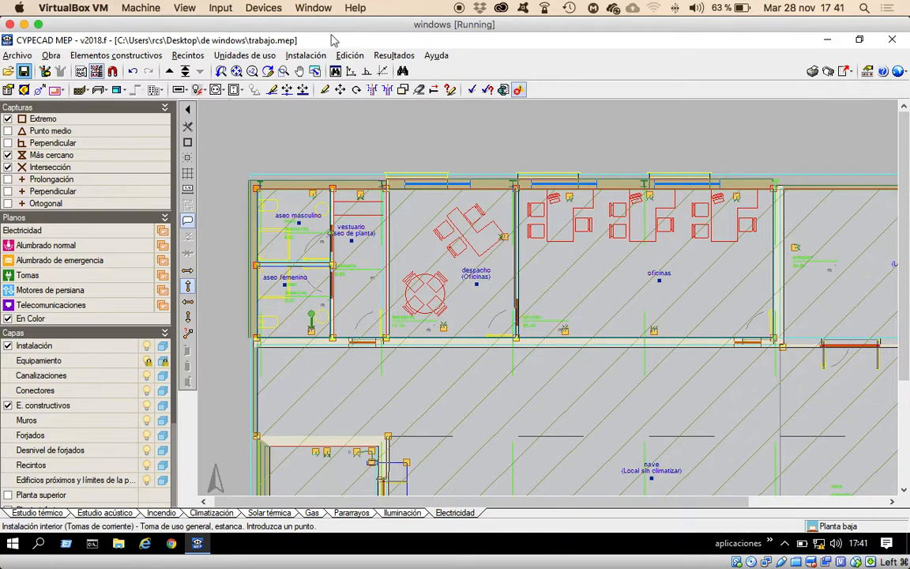